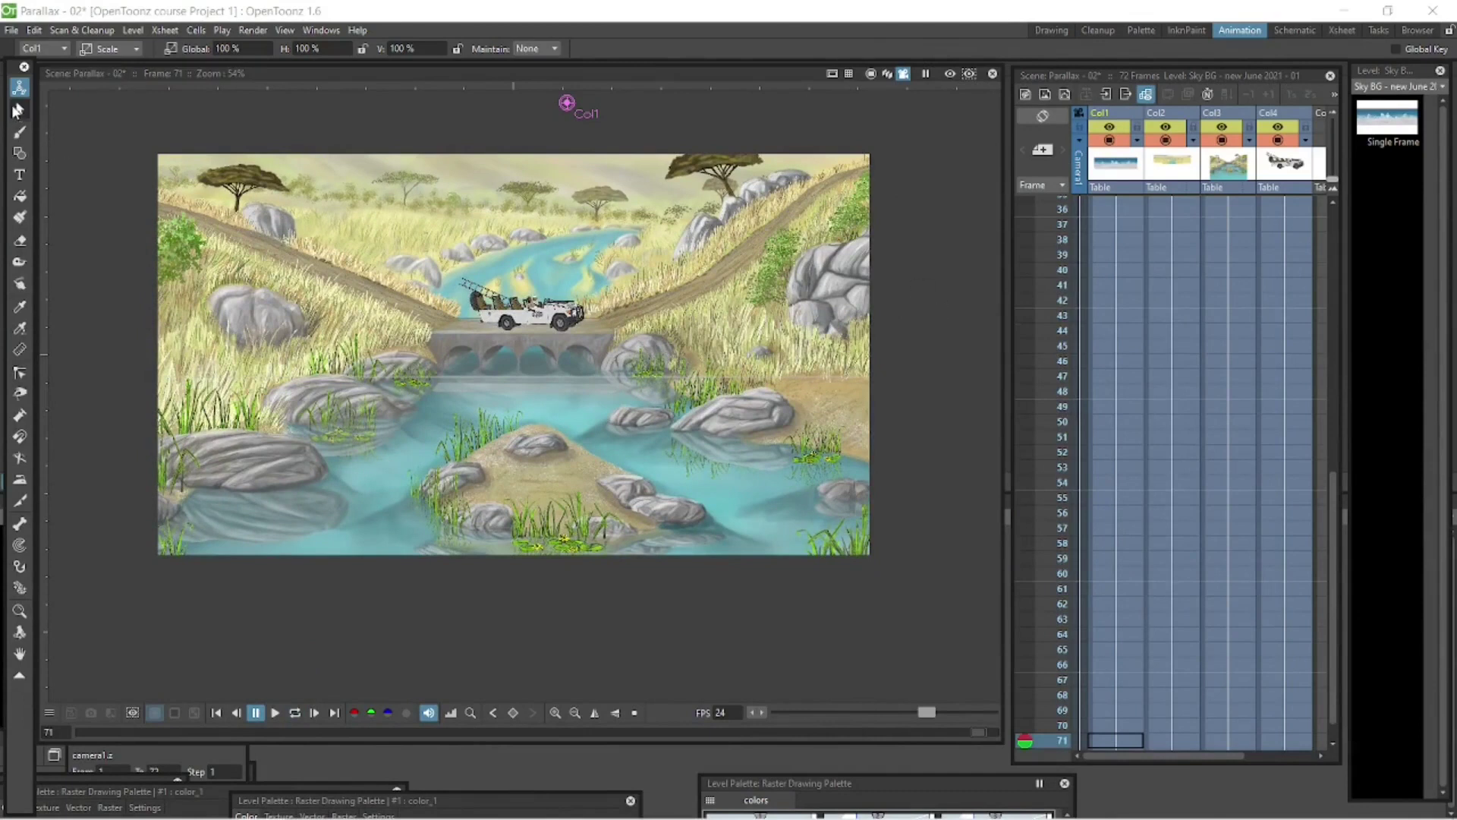
# - Activate the Selection tool in the left toolbar, keeping the bridge scene in camera view
pyautogui.click(18, 110)
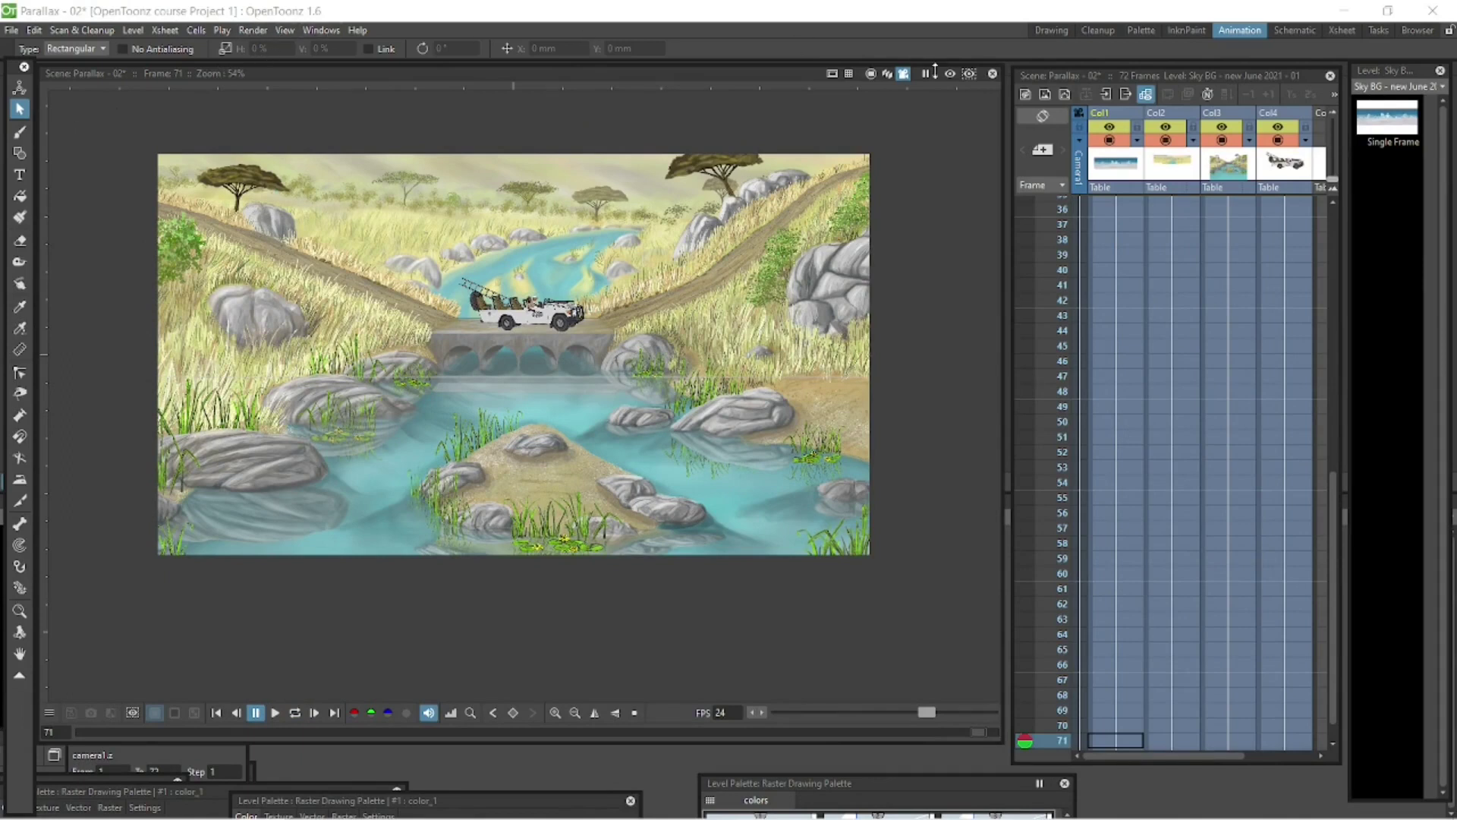
# - Switch to 3D view and orbit it to see the sky, landscape and river planes in depth
pyautogui.click(888, 74)
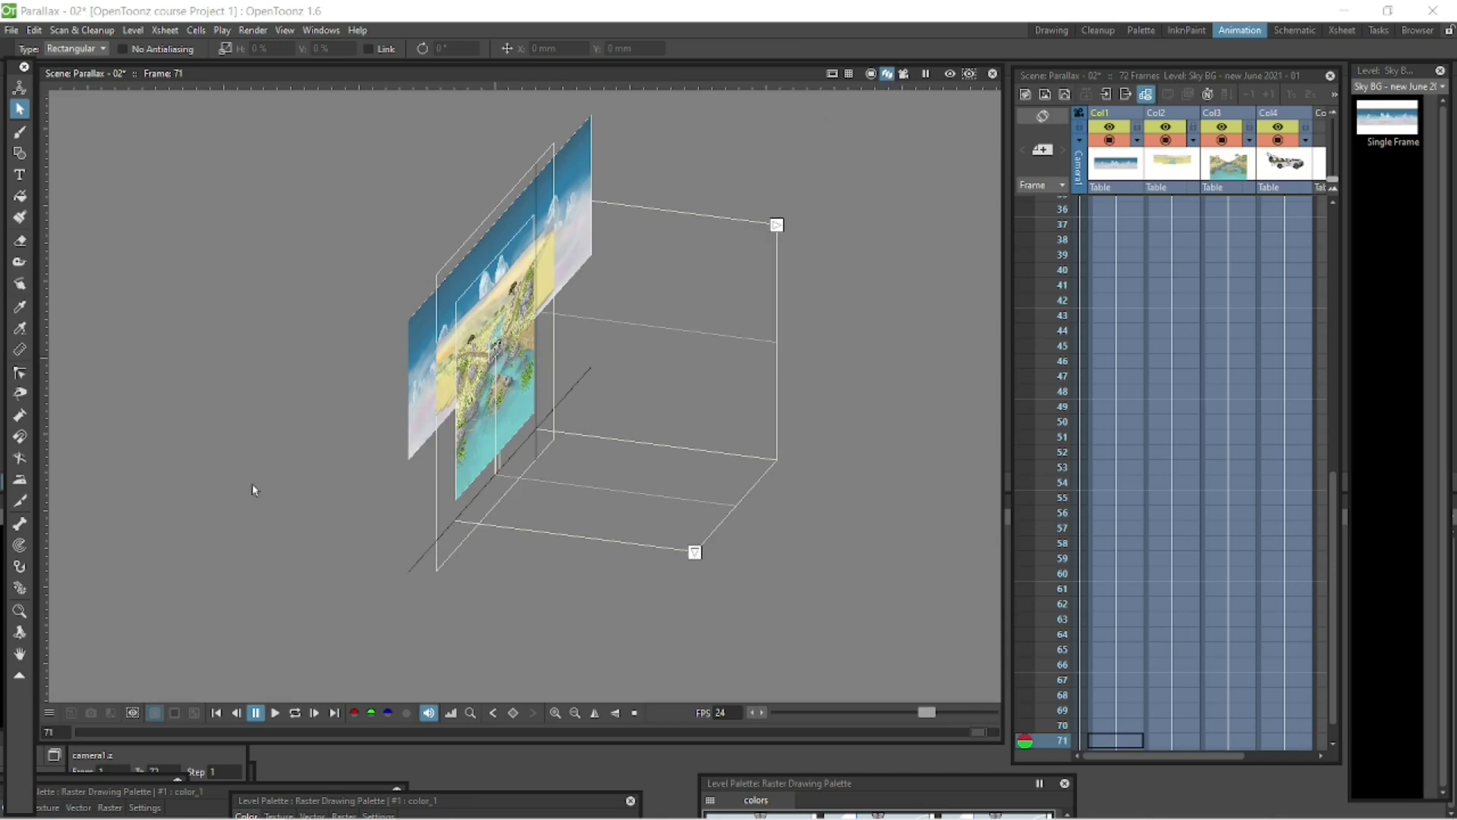
pyautogui.click(20, 633)
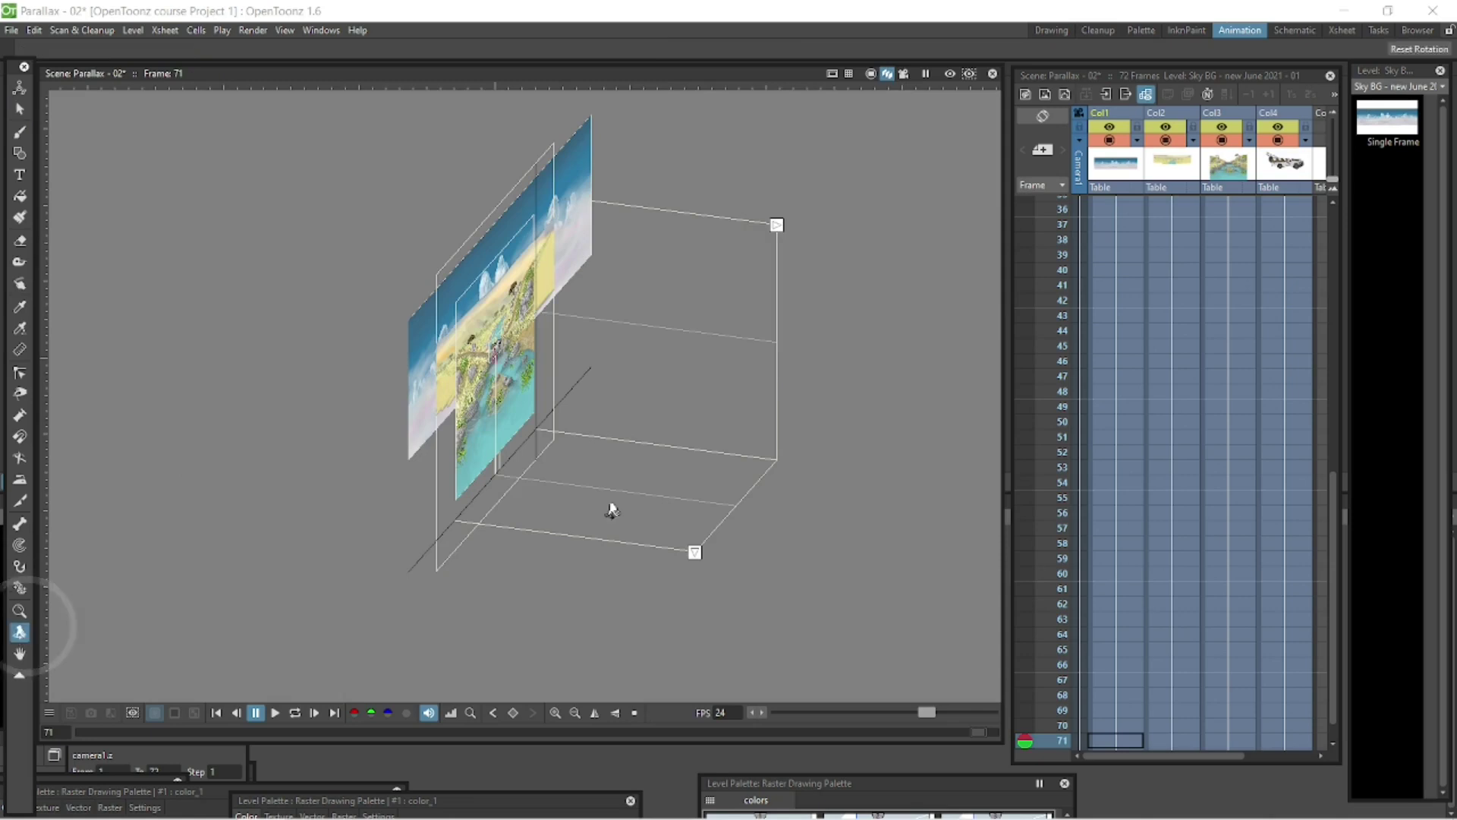
pyautogui.moveTo(608, 504); pyautogui.dragTo(569, 536)
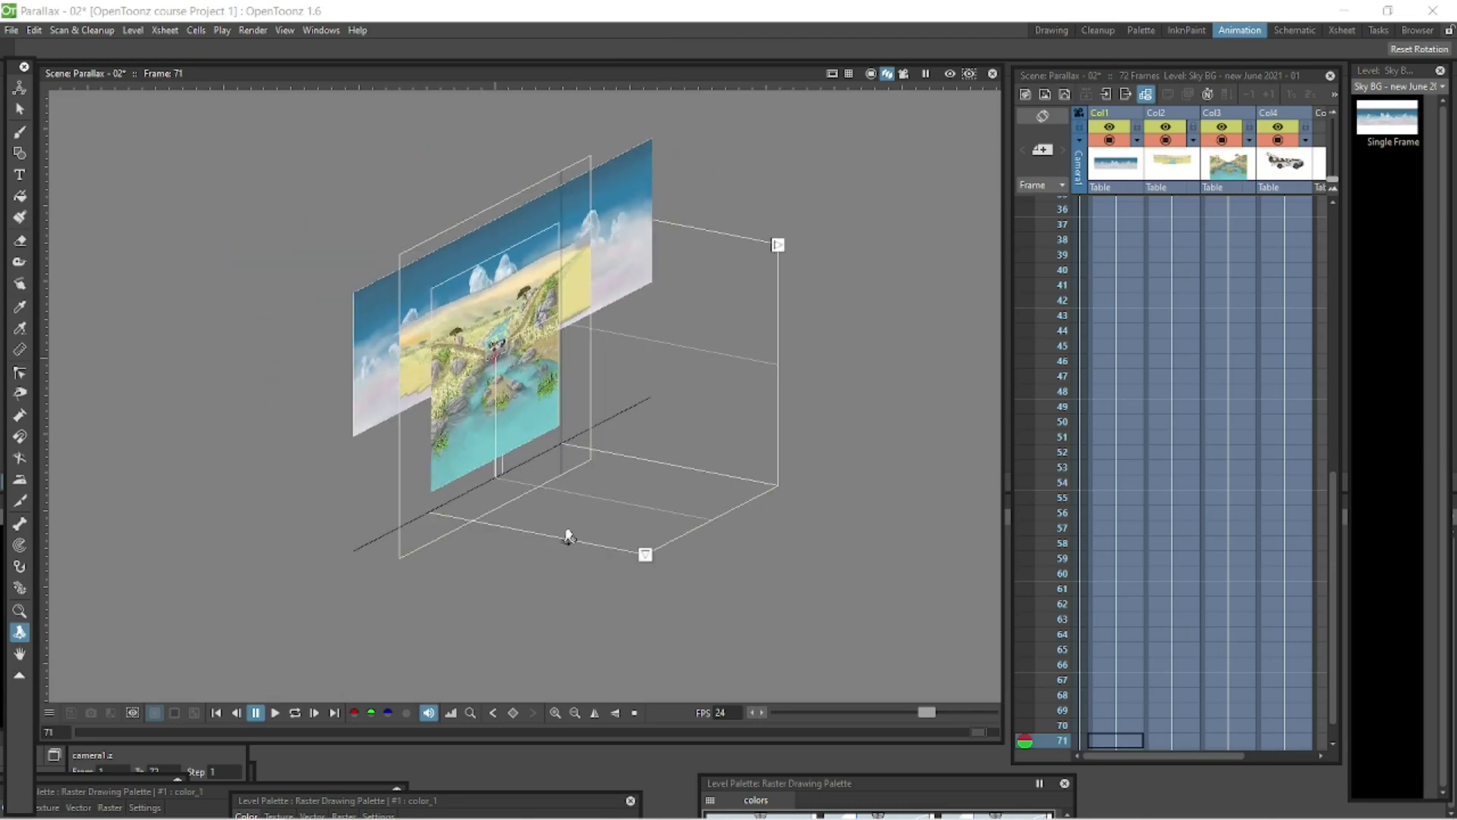
pyautogui.click(779, 246)
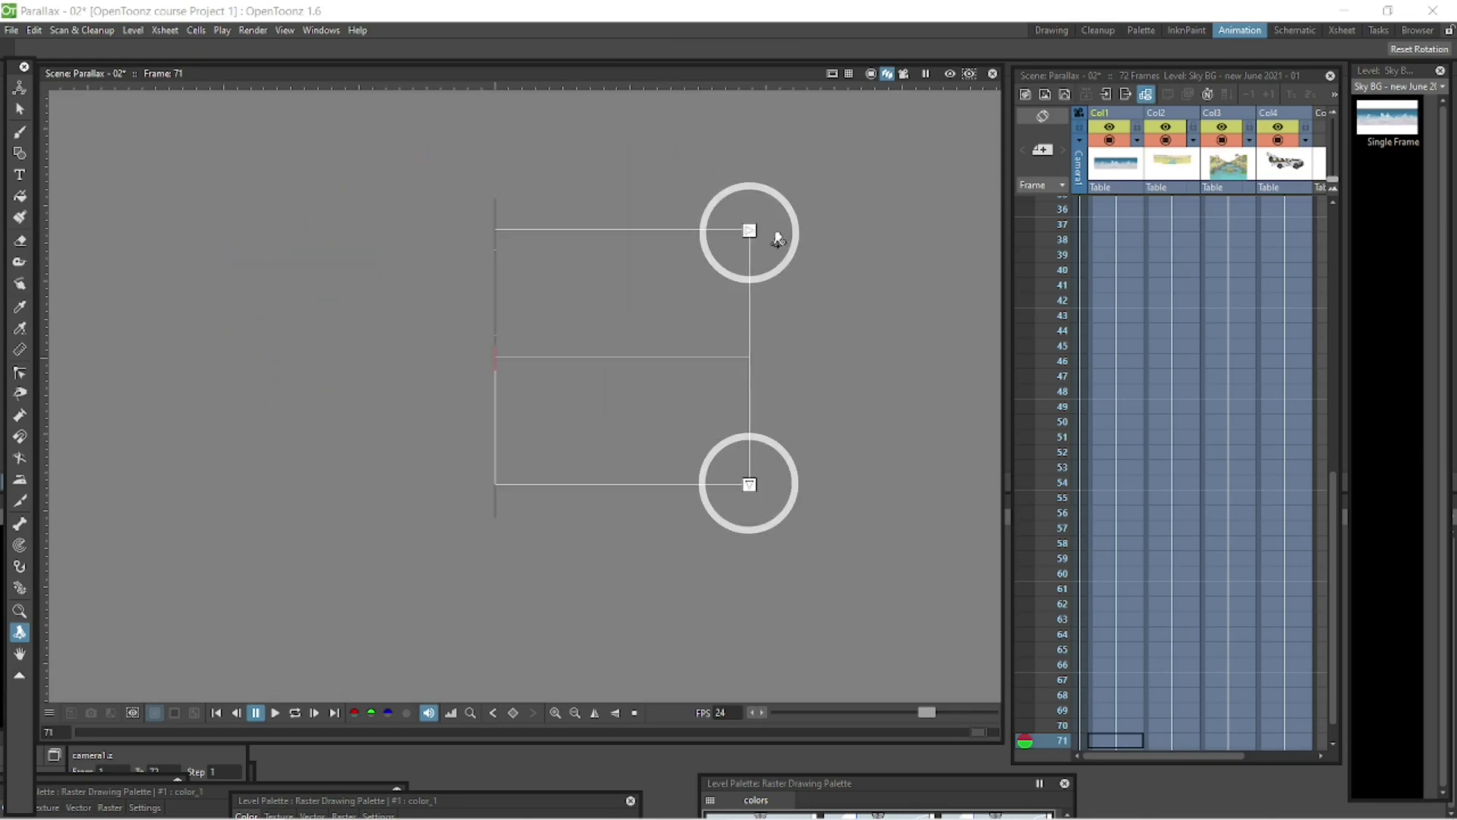
pyautogui.click(750, 486)
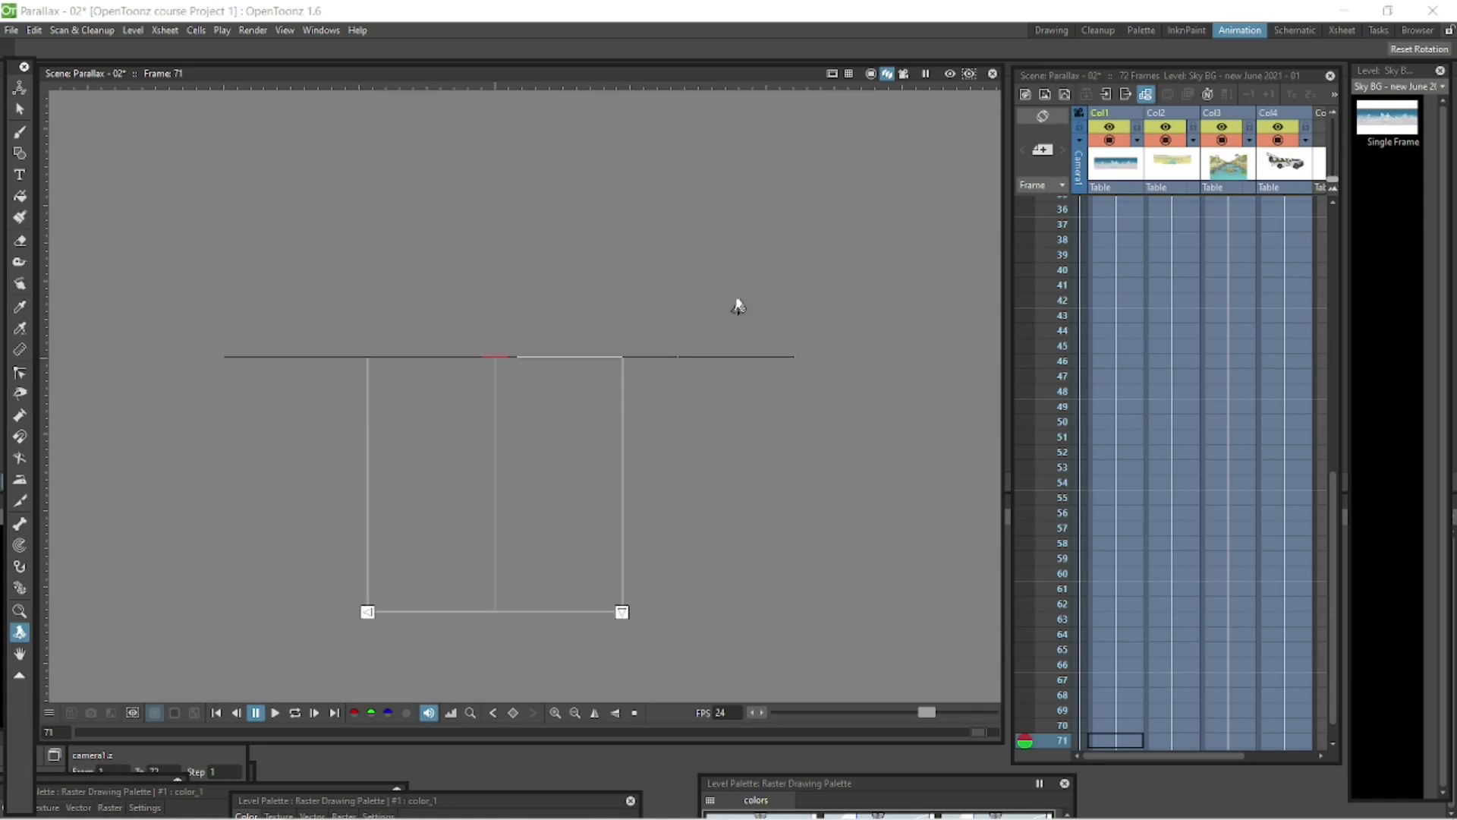
pyautogui.moveTo(663, 482); pyautogui.dragTo(811, 372)
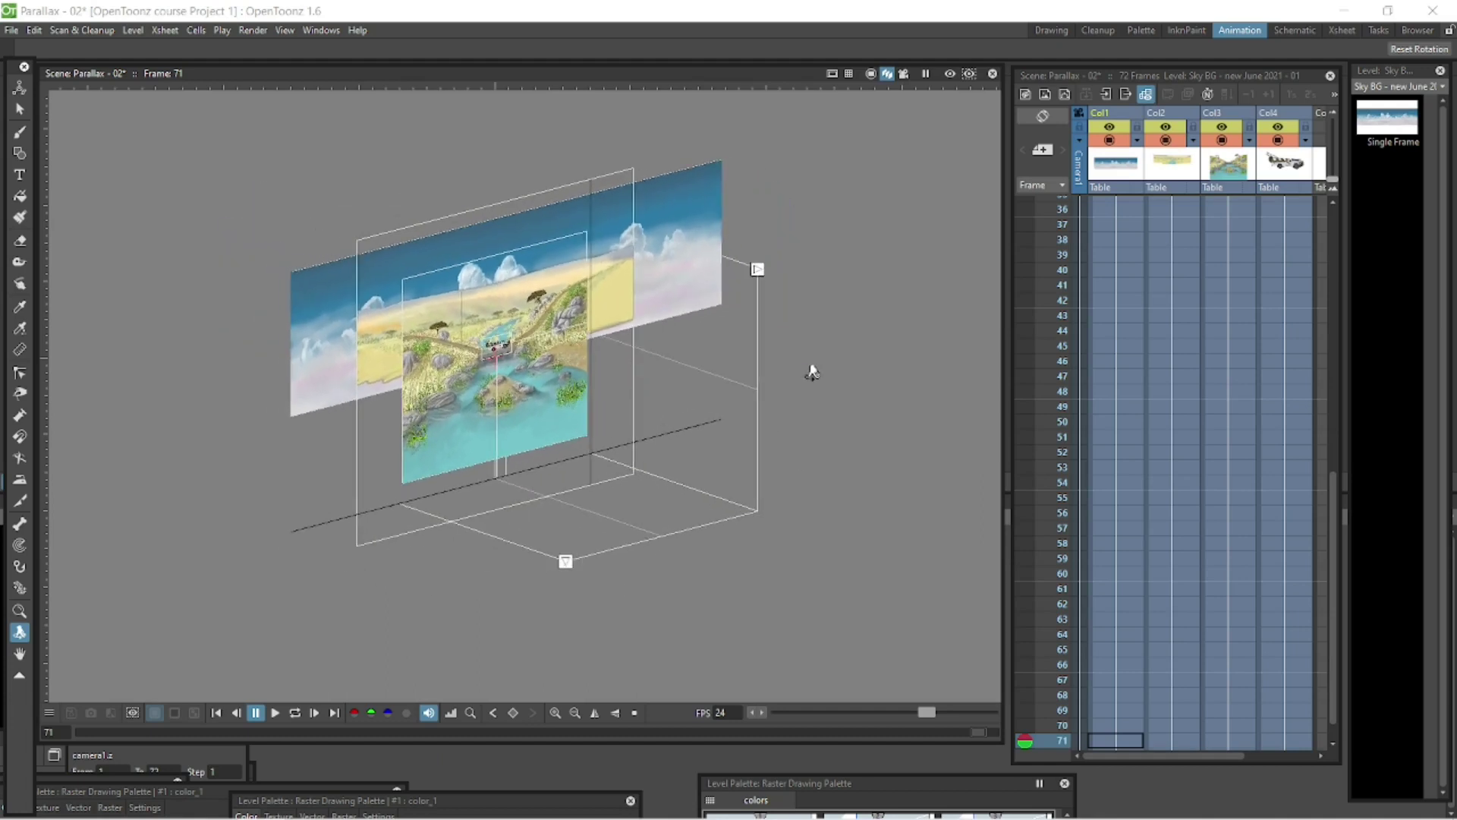
# - Preview the loop briefly, then select Camera1's frame 1 cell
pyautogui.click(296, 713)
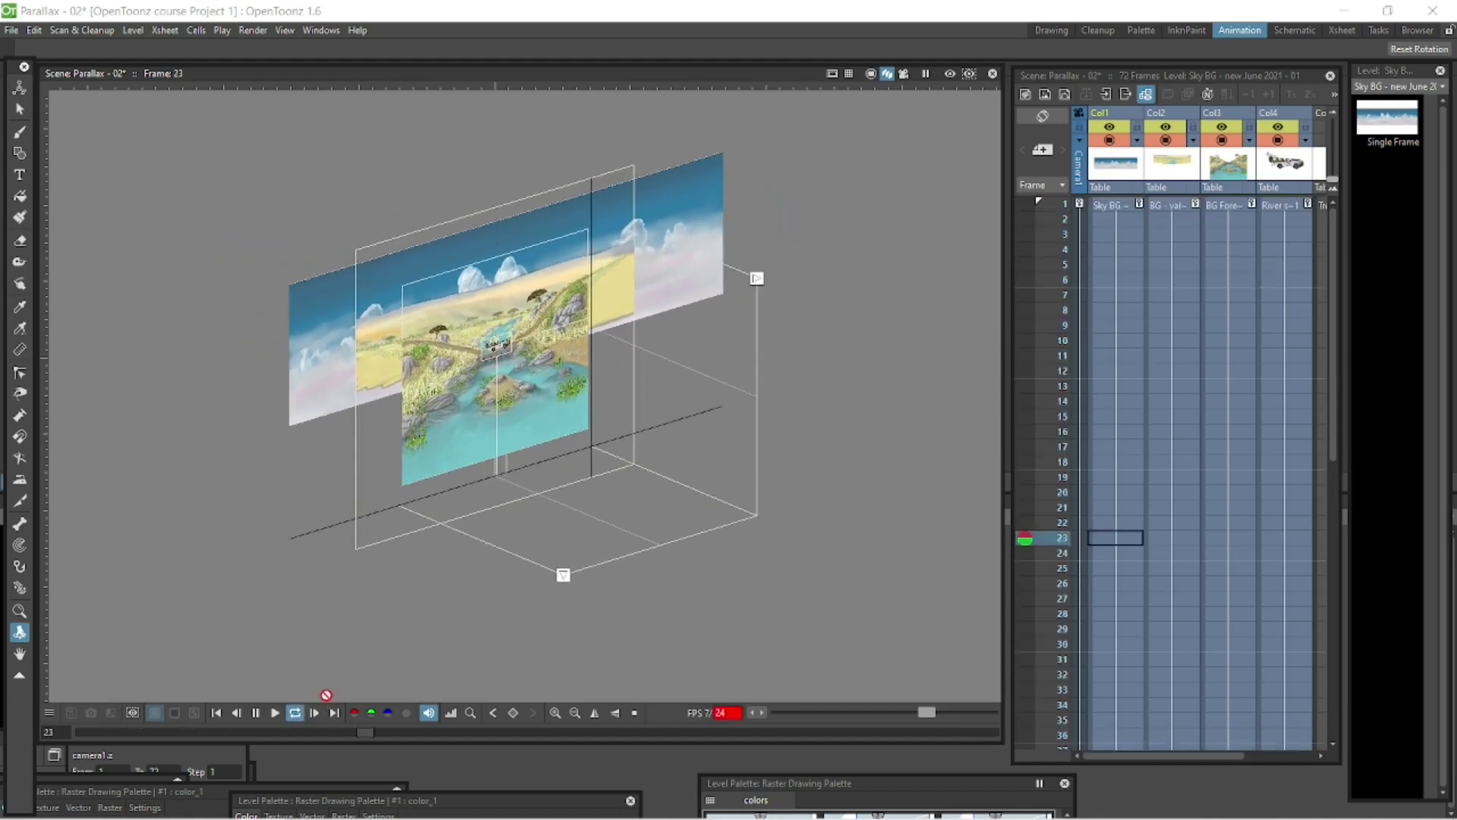
pyautogui.click(256, 713)
pyautogui.moveTo(1333, 341); pyautogui.dragTo(1325, 209)
pyautogui.click(1083, 180)
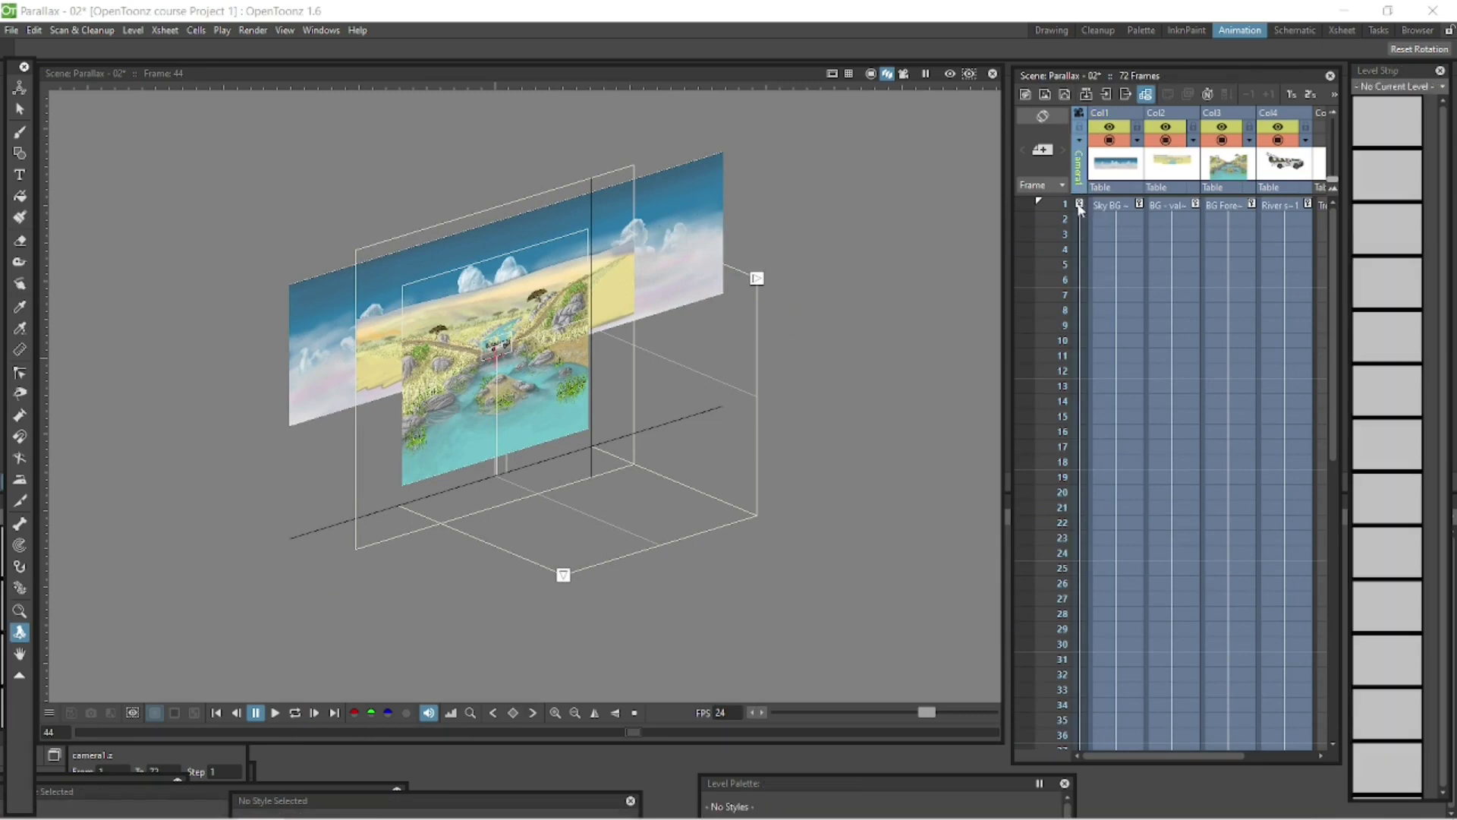
pyautogui.click(1080, 204)
# - Set Camera1's Z position to 16 fld with the Animate tool in Position mode
pyautogui.click(19, 87)
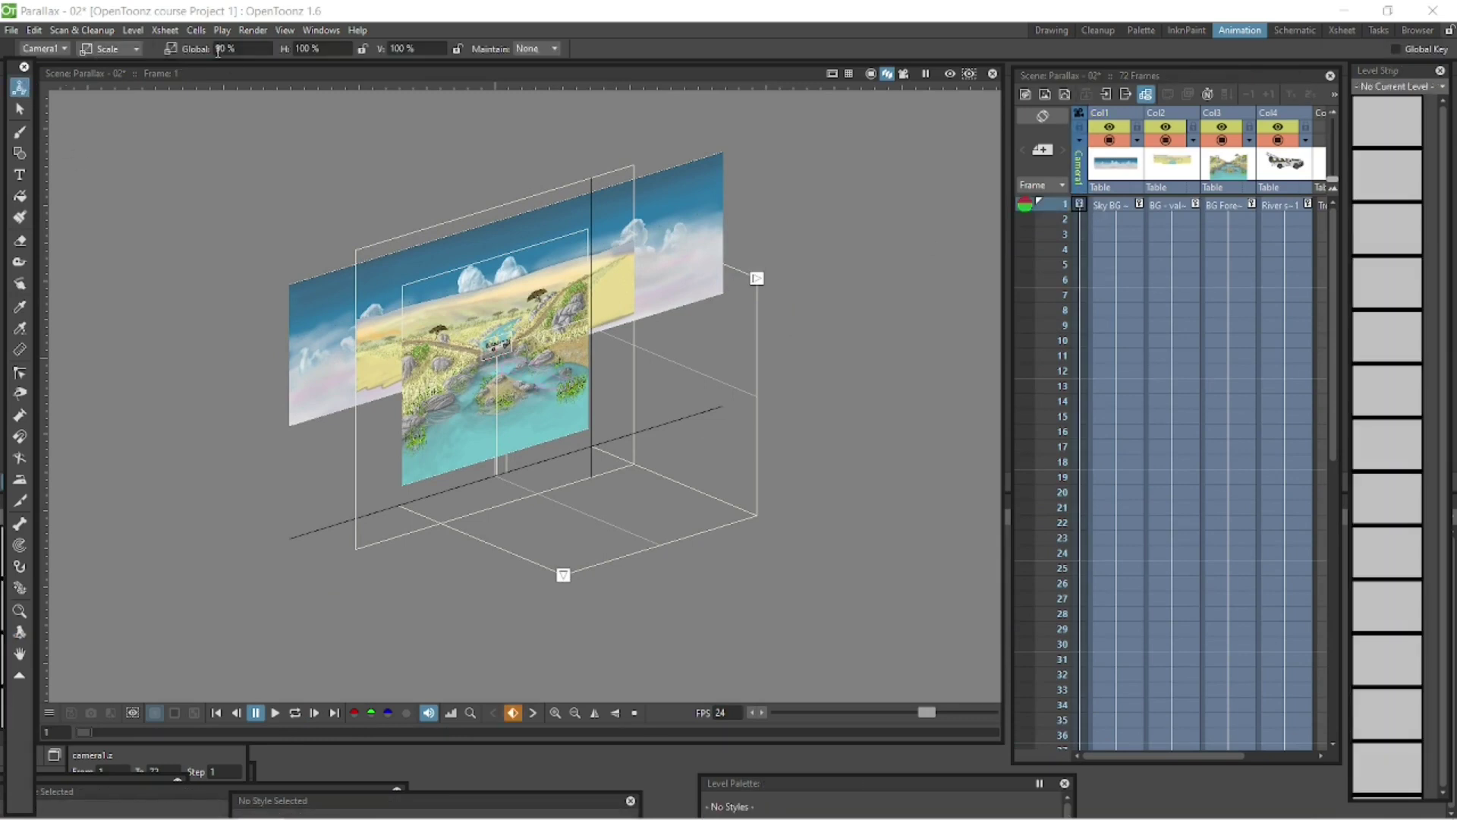
pyautogui.click(126, 55)
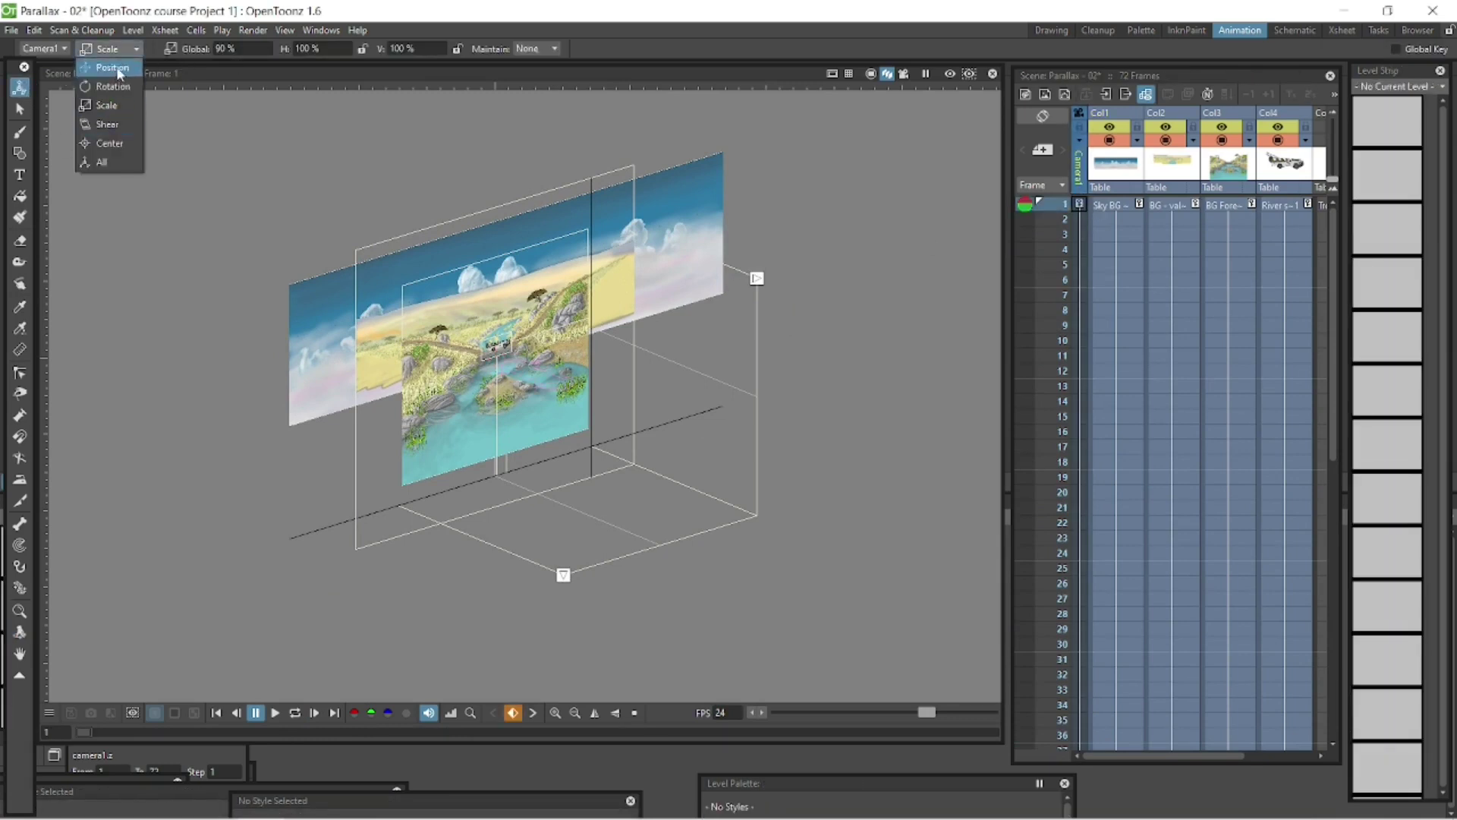
pyautogui.click(106, 64)
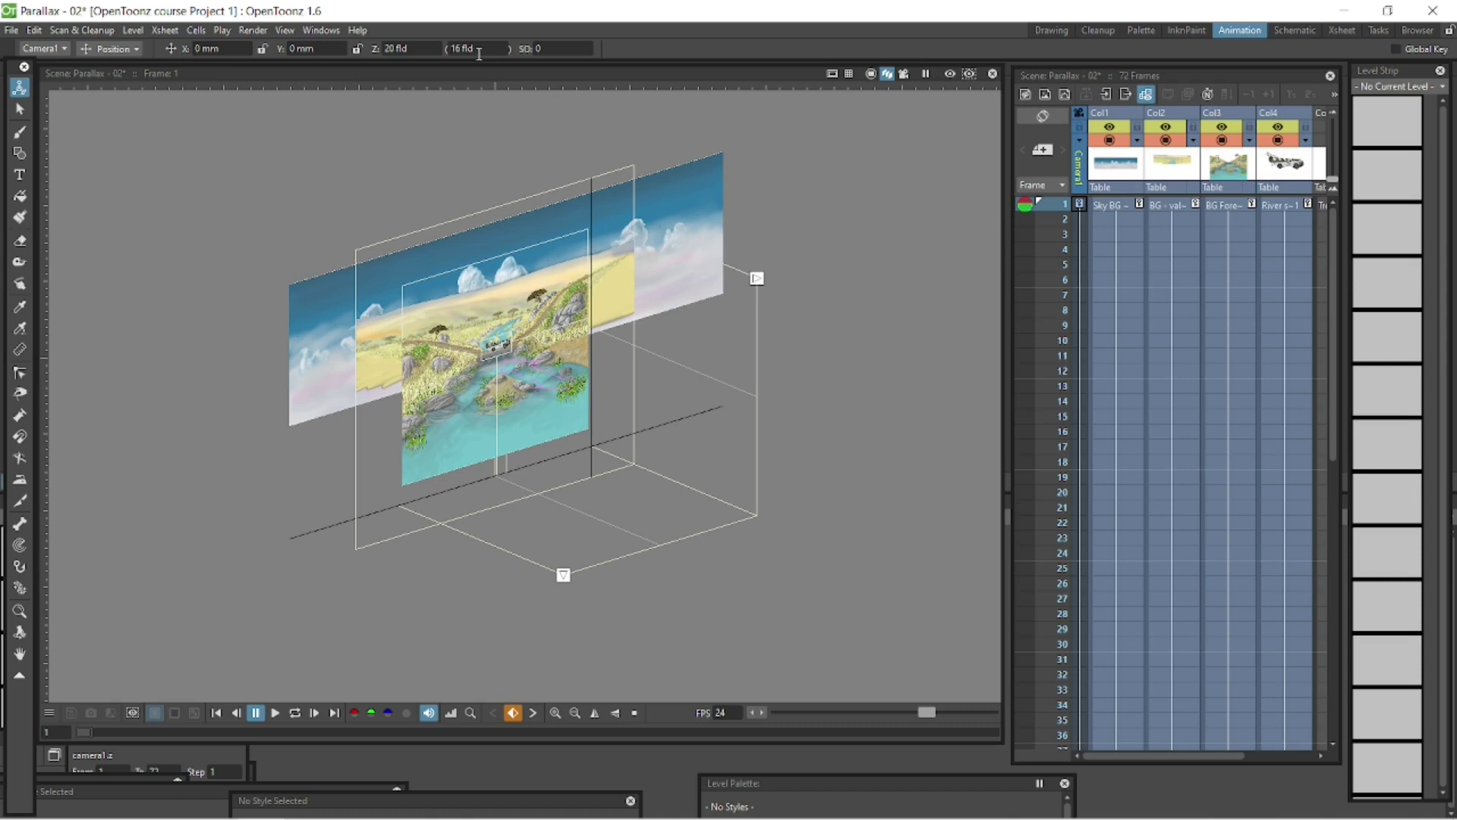
pyautogui.click(395, 46)
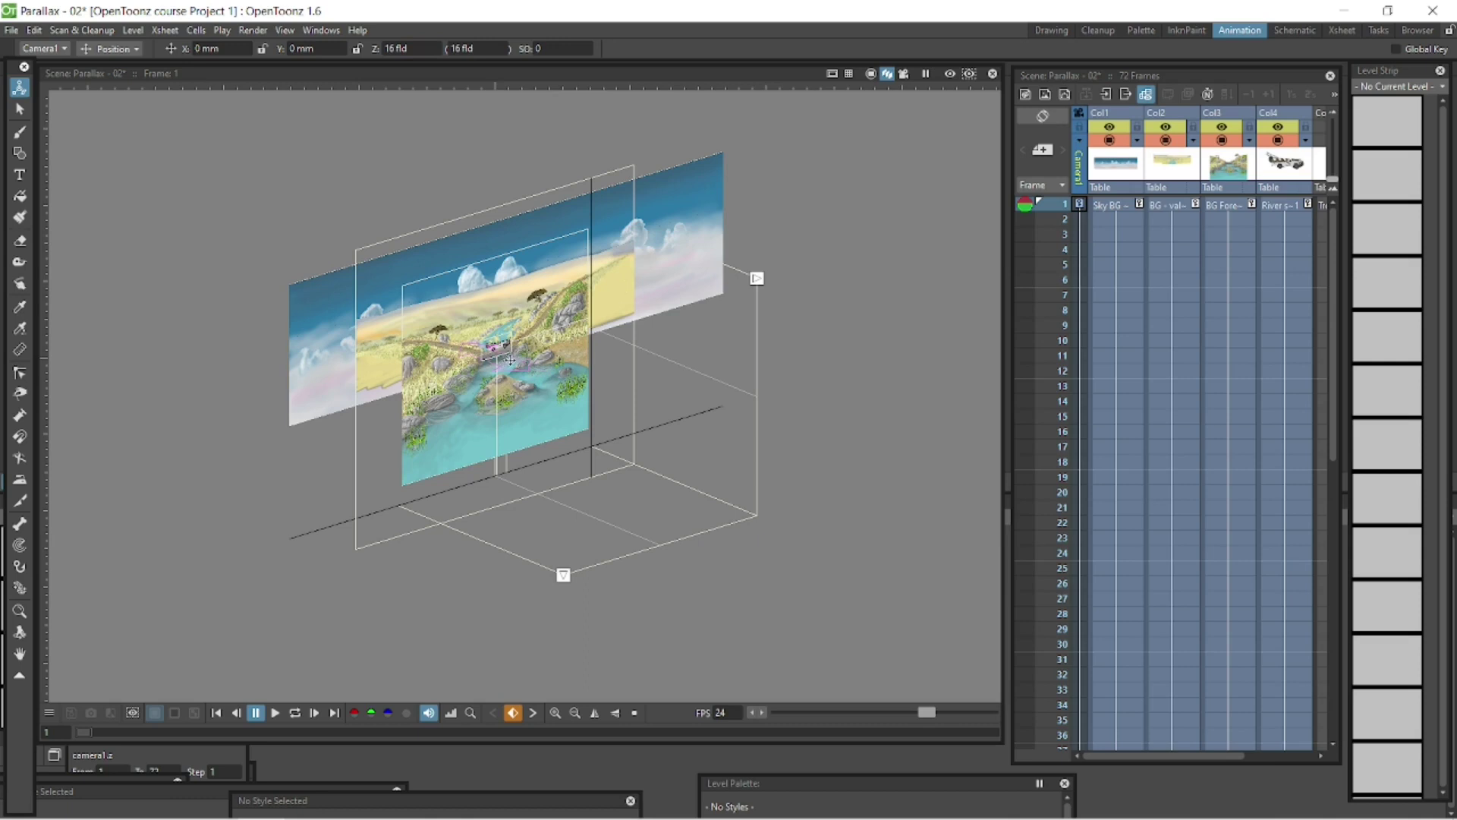
# - Show the camera frustum in the 3D view, zoom and recentre, and preview from frame 1
pyautogui.click(321, 31)
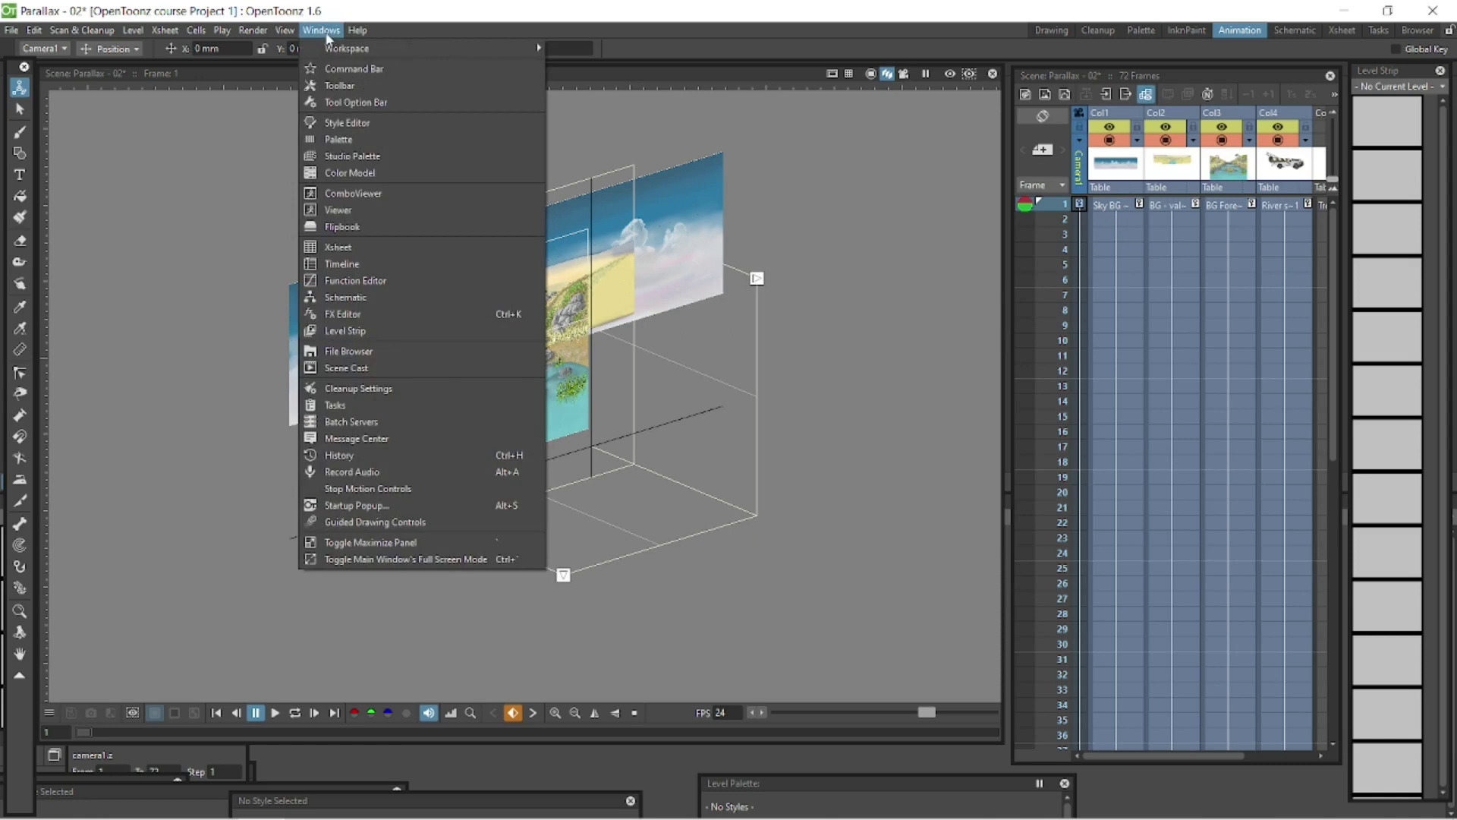
pyautogui.moveTo(284, 31)
pyautogui.click(283, 60)
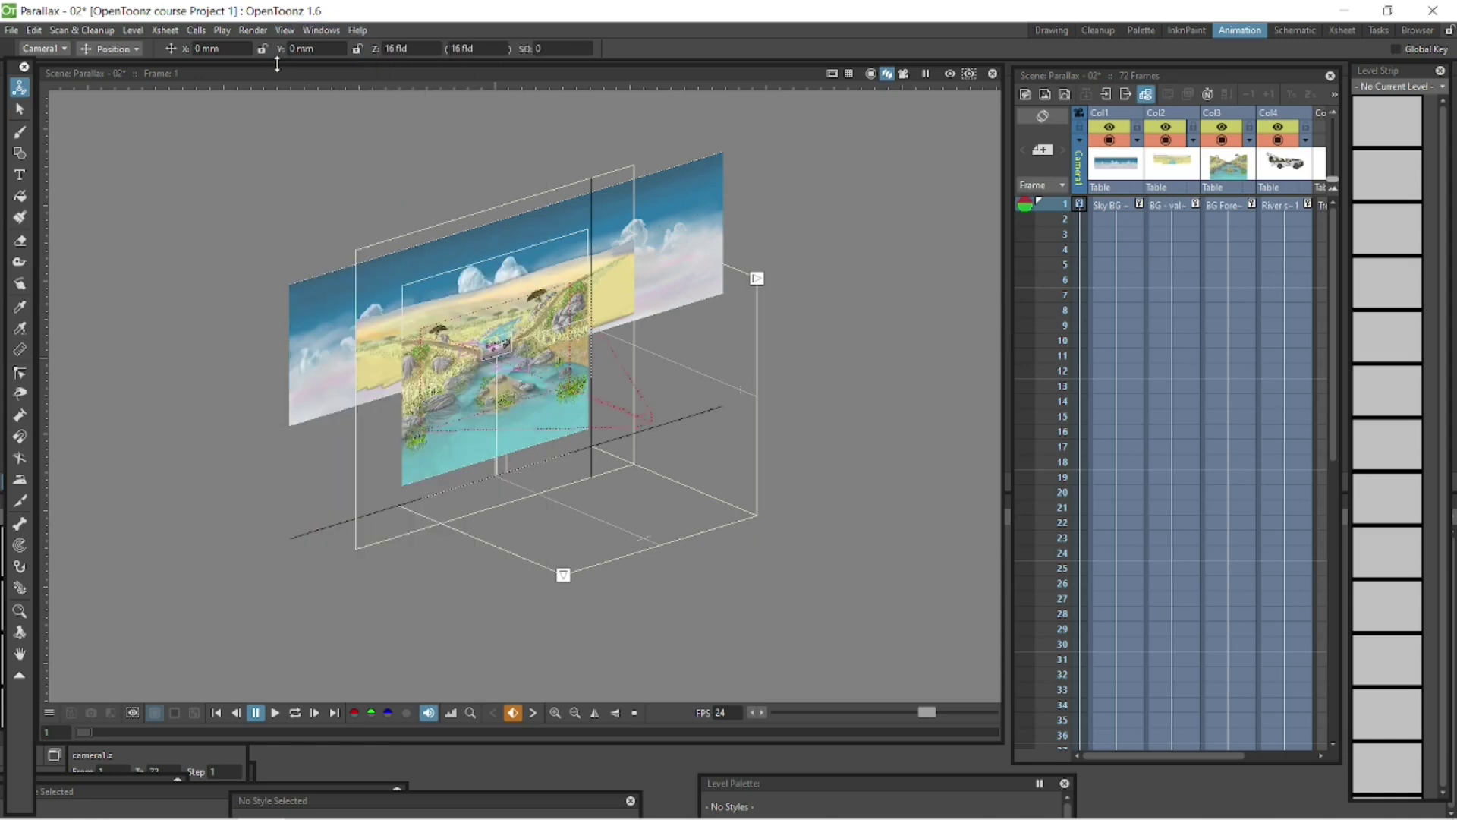
pyautogui.press('space')
pyautogui.scroll(3, 810, 425)
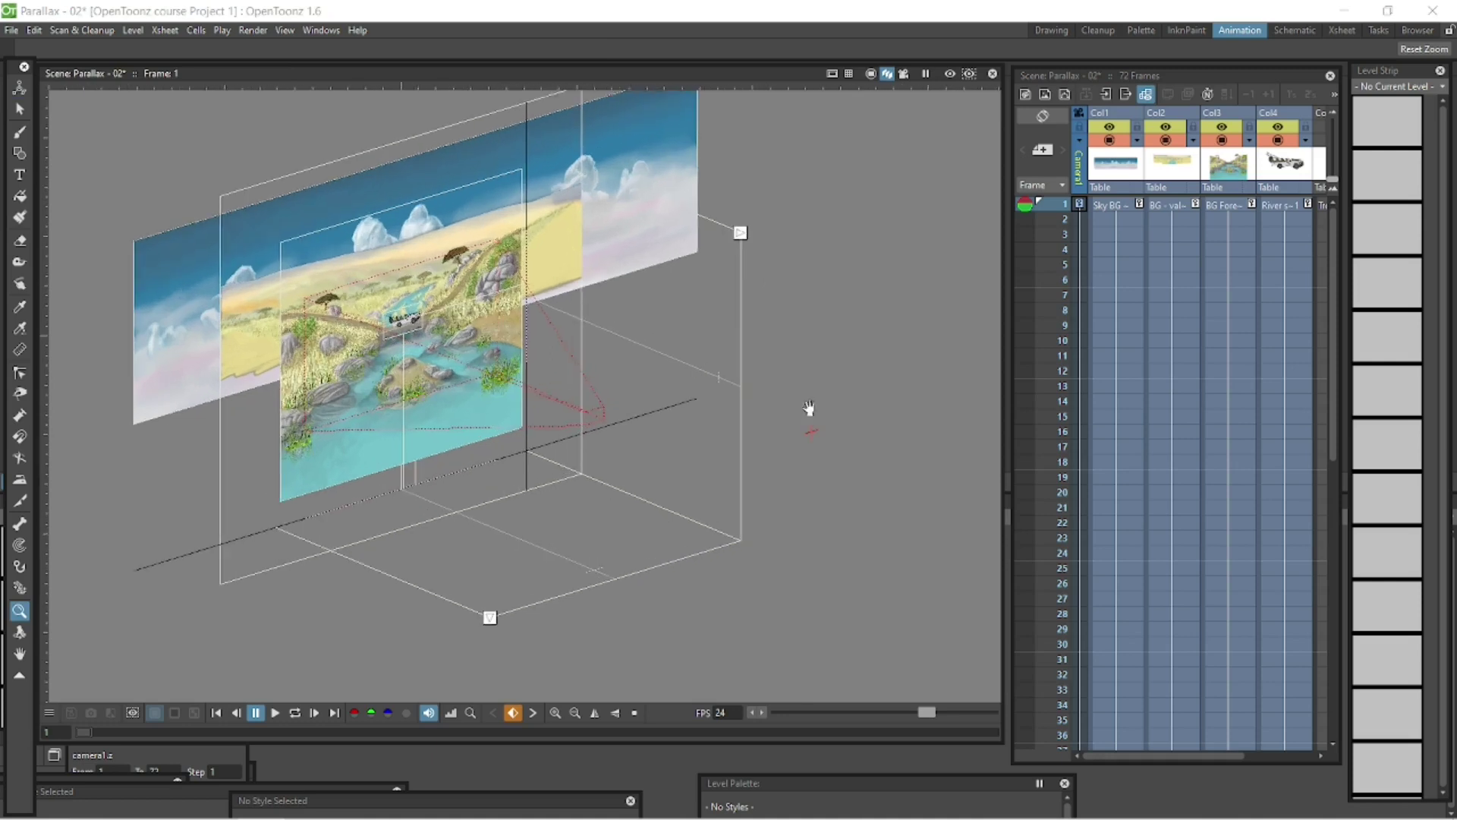
pyautogui.moveTo(862, 415); pyautogui.dragTo(908, 426)
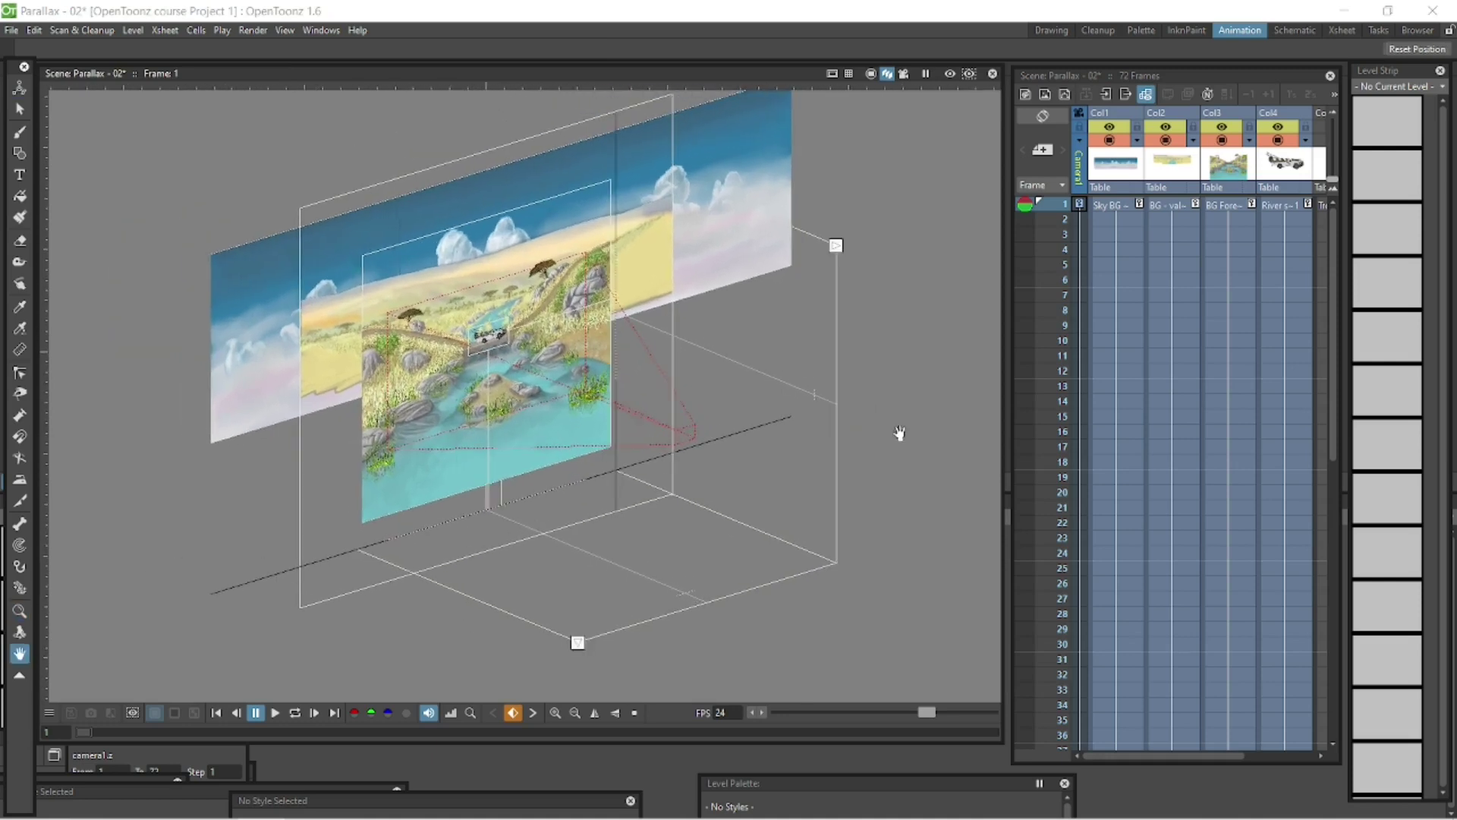
pyautogui.click(294, 712)
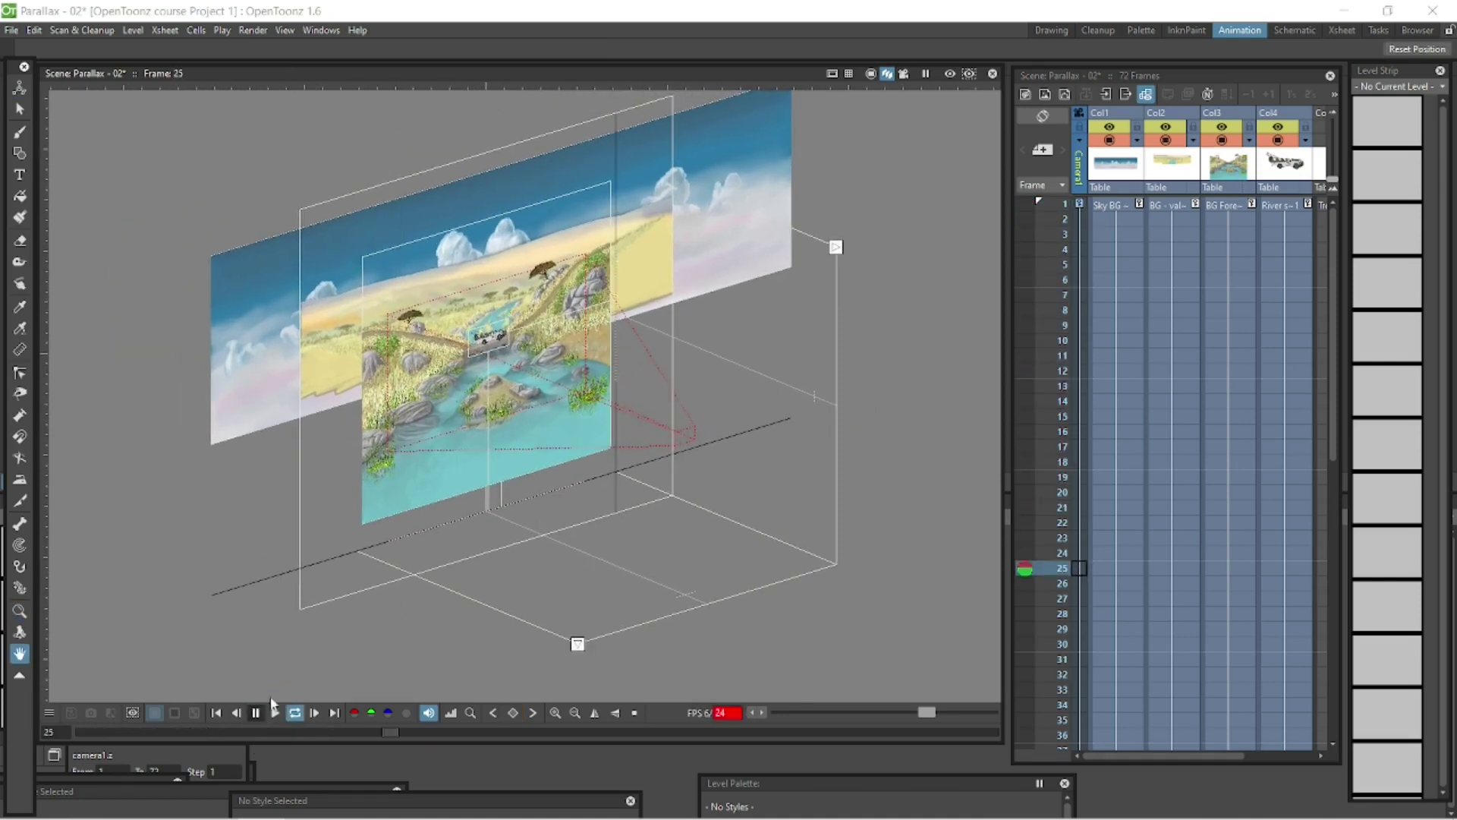
pyautogui.click(256, 713)
pyautogui.click(216, 712)
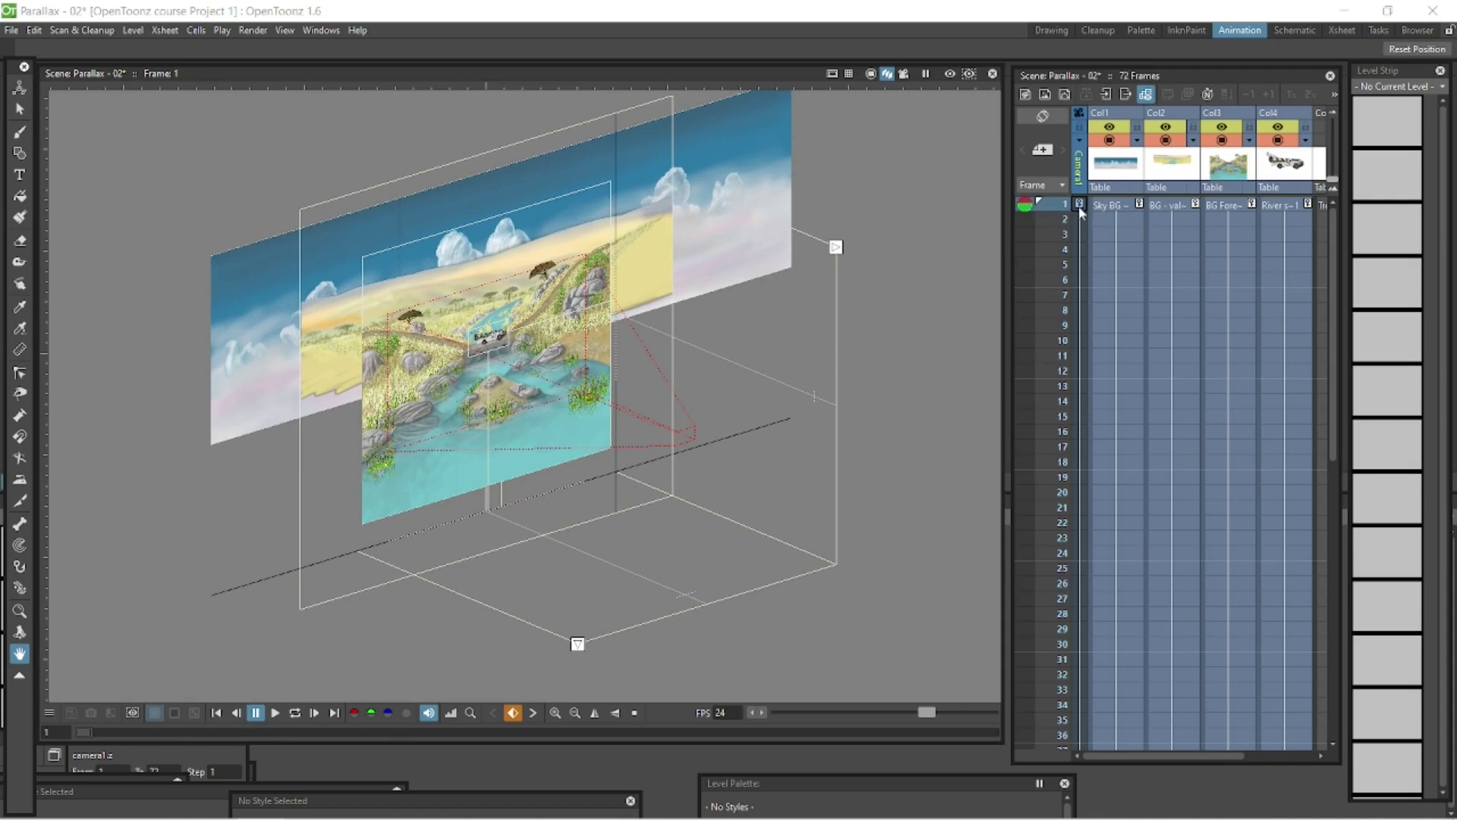
# - Key Camera1's Z depth to 32 fld at frame 72
pyautogui.click(20, 87)
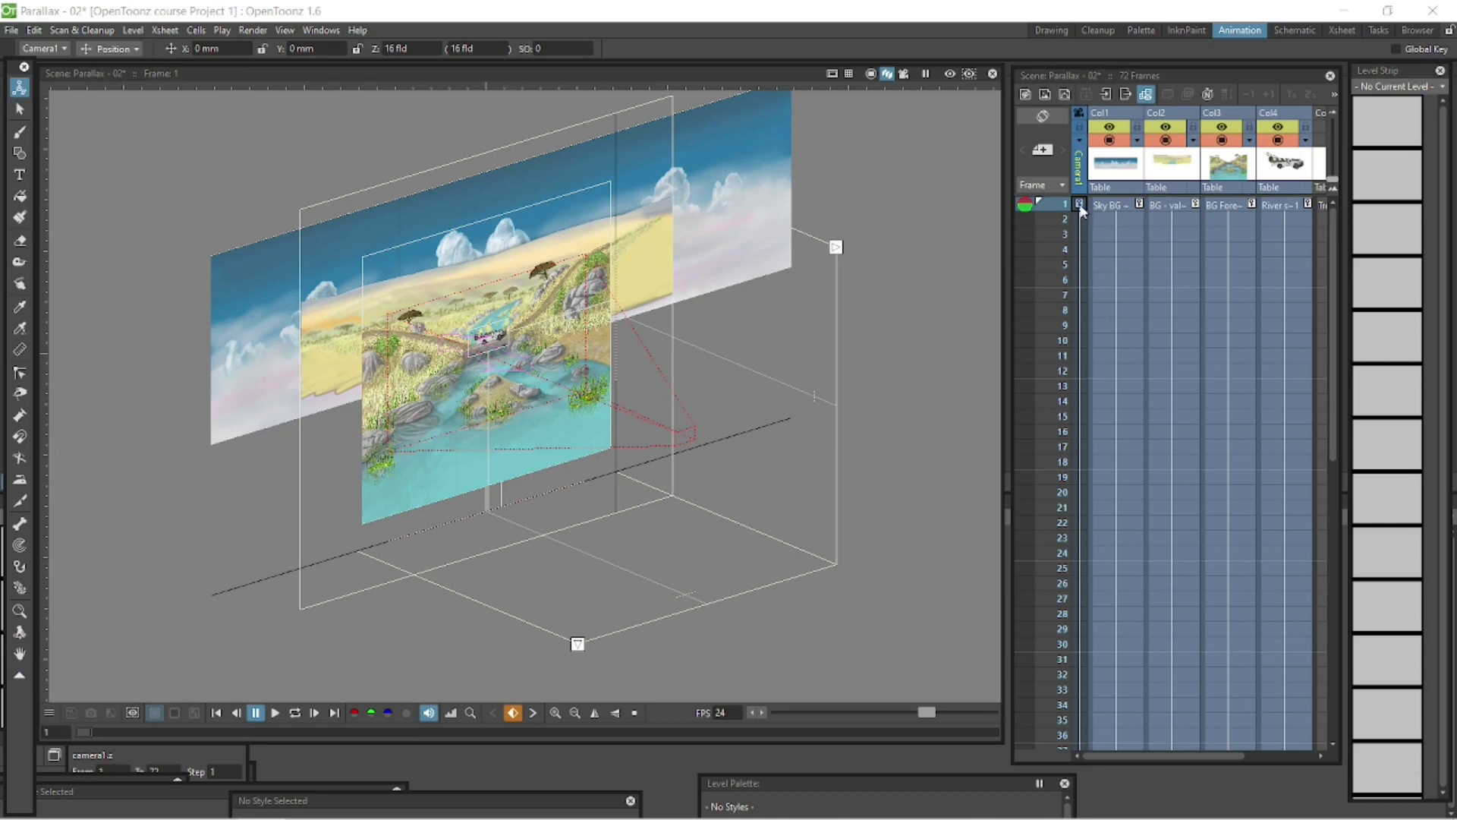
pyautogui.scroll(-10, 1324, 424)
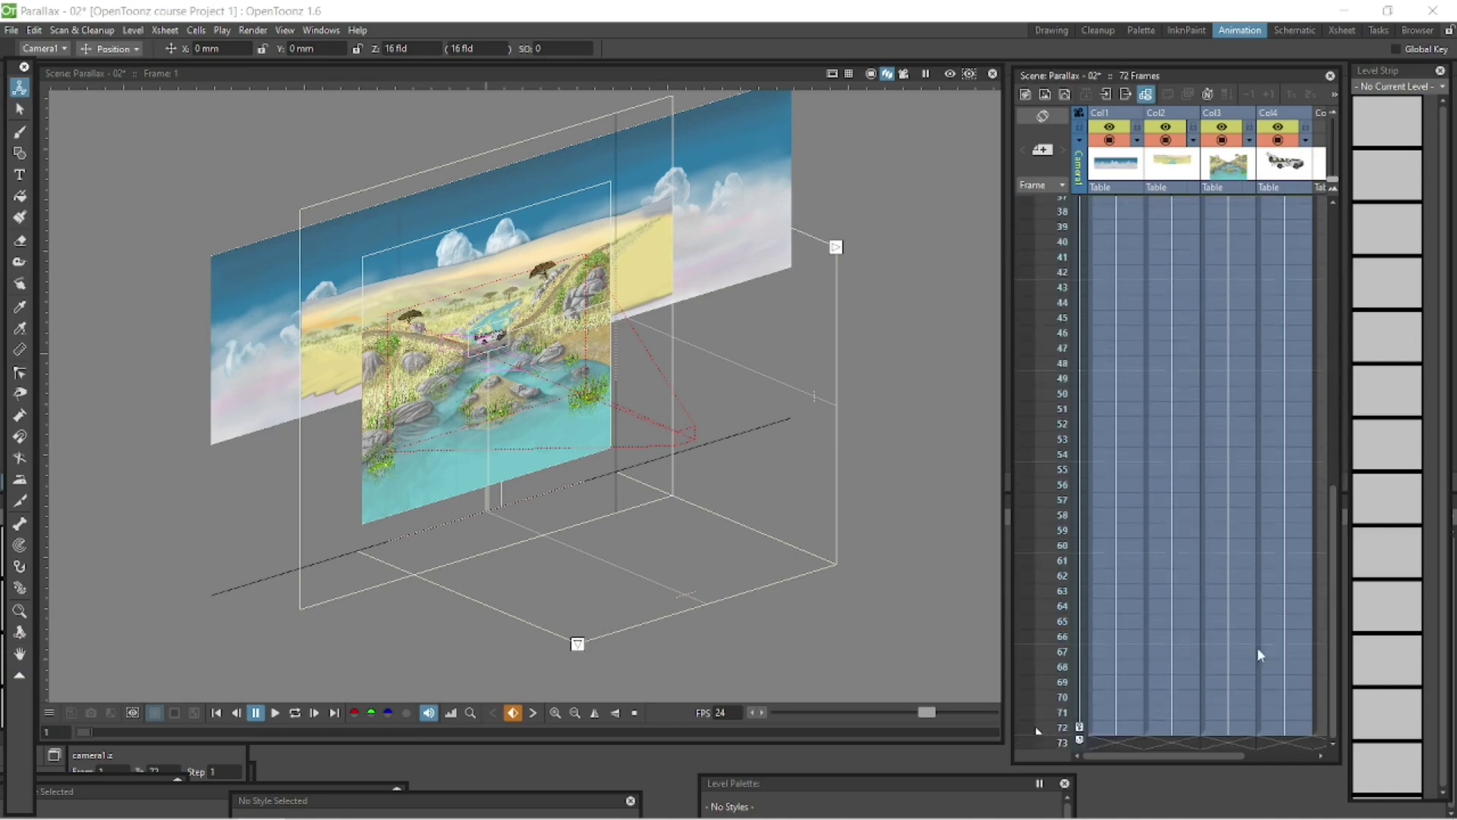
pyautogui.click(1080, 727)
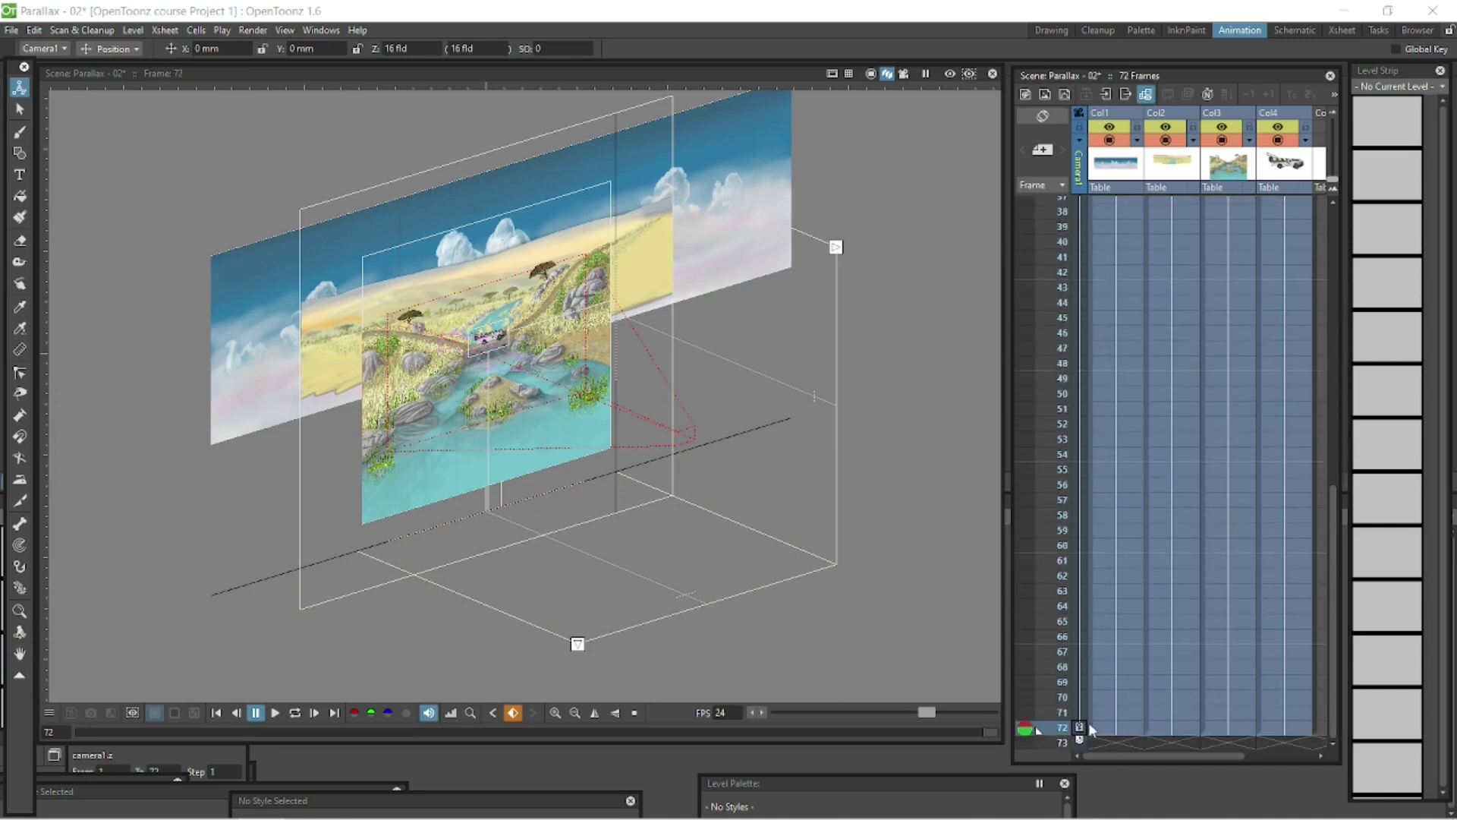
pyautogui.doubleClick(402, 44)
pyautogui.write('32')
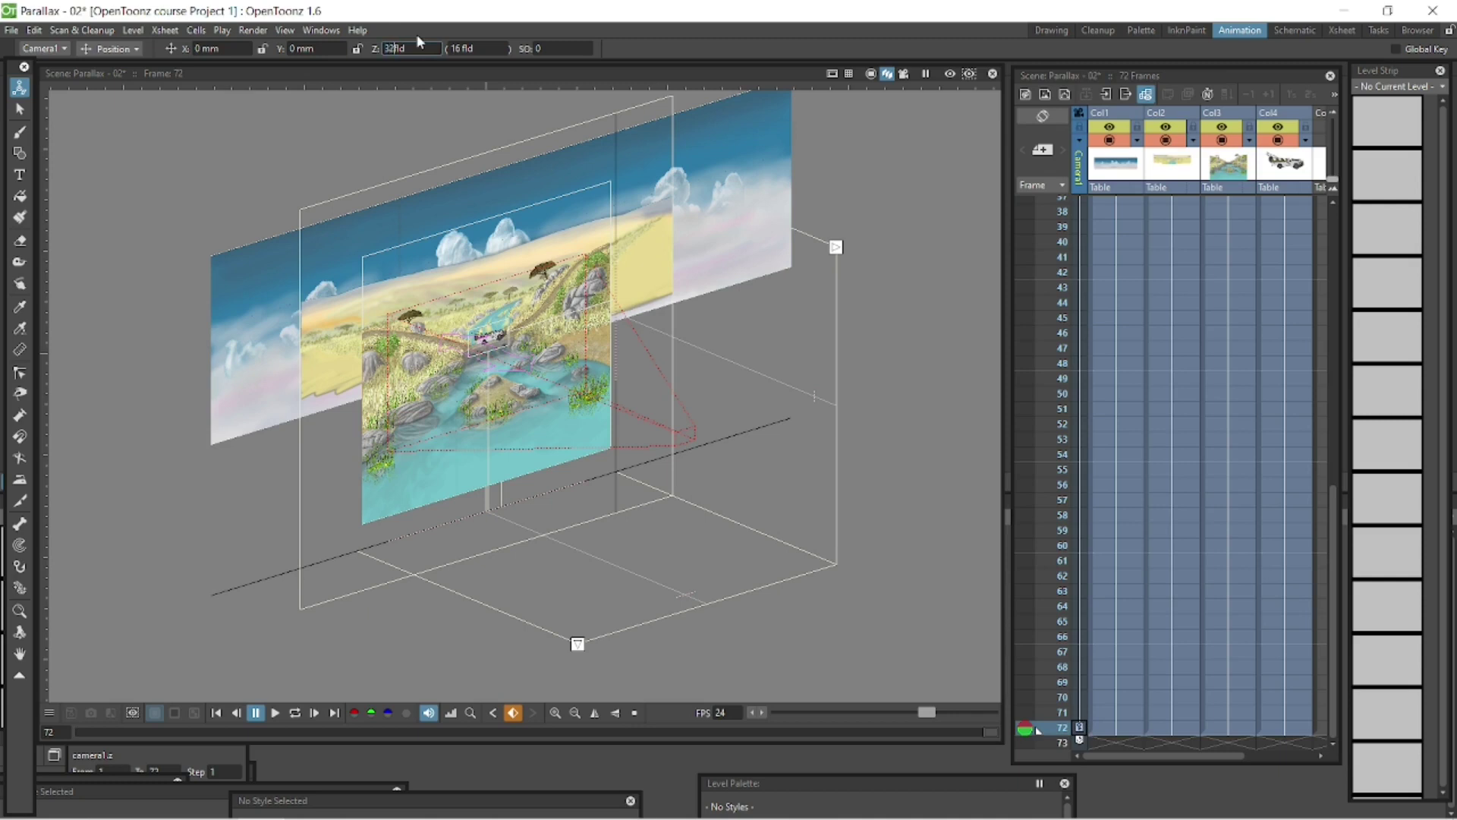
pyautogui.press('Return')
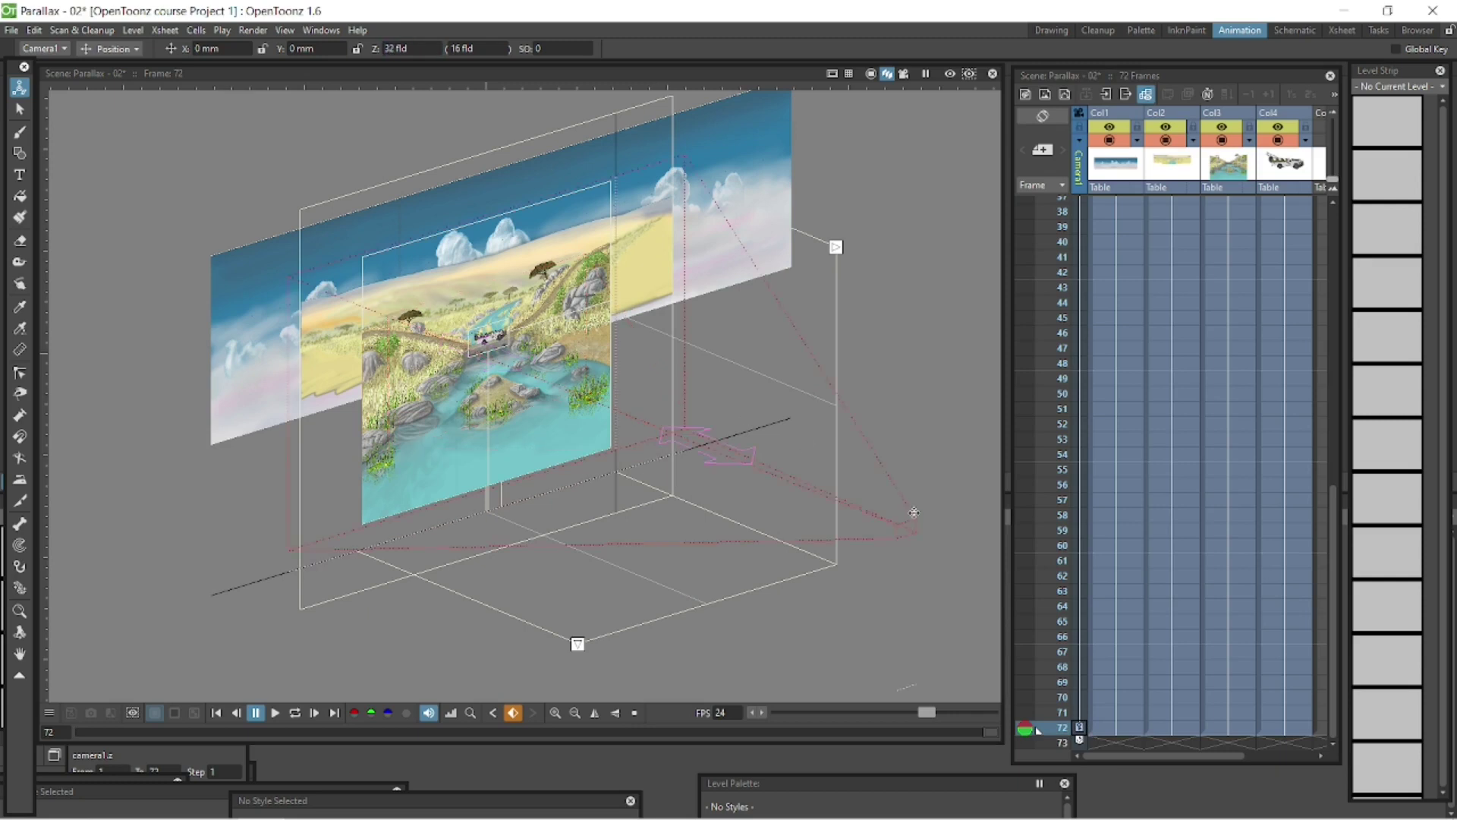
# - Play back the camera push in both the camera view and the 3D layer view
pyautogui.click(292, 715)
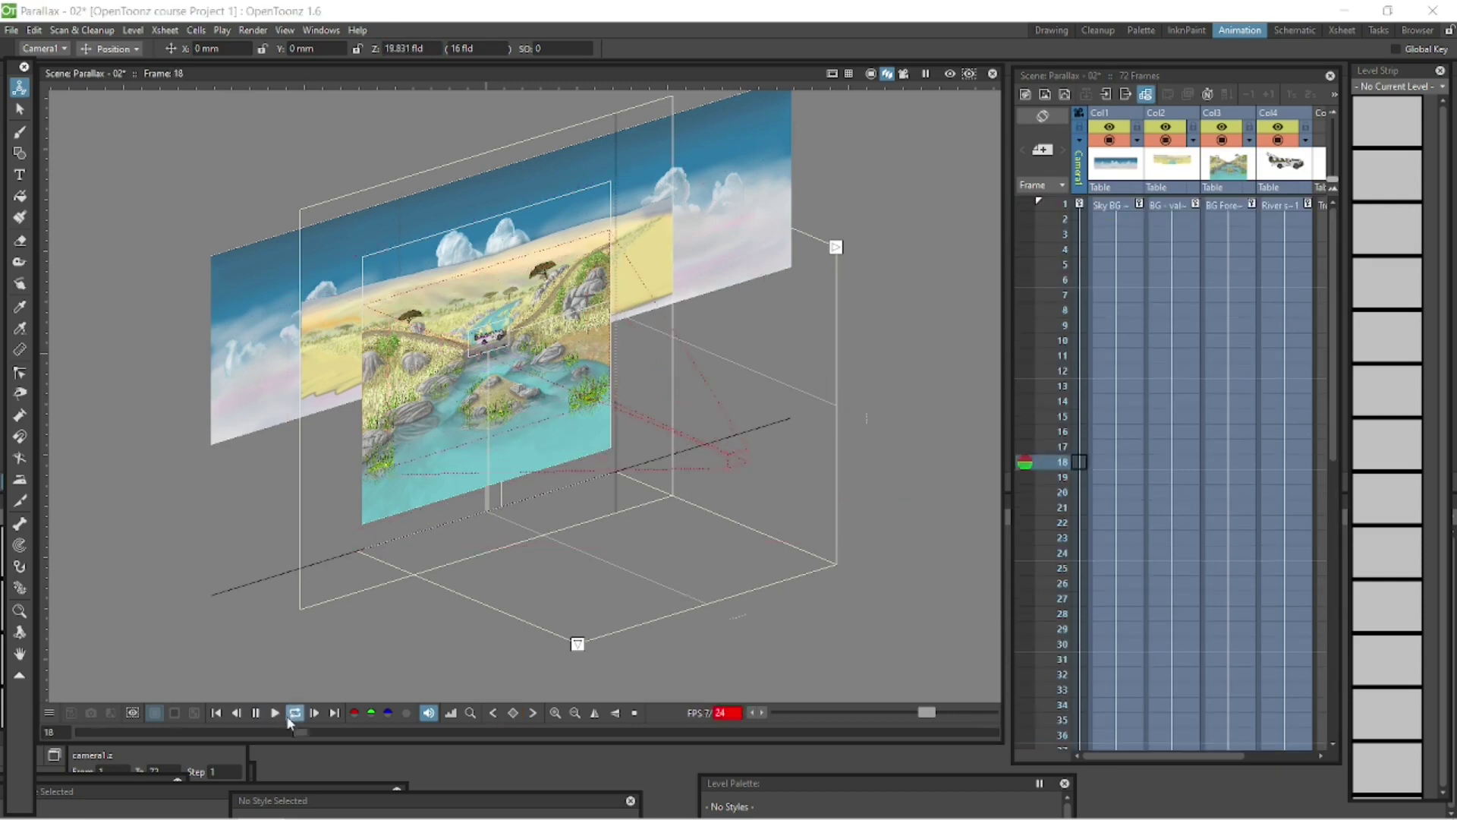
pyautogui.click(903, 74)
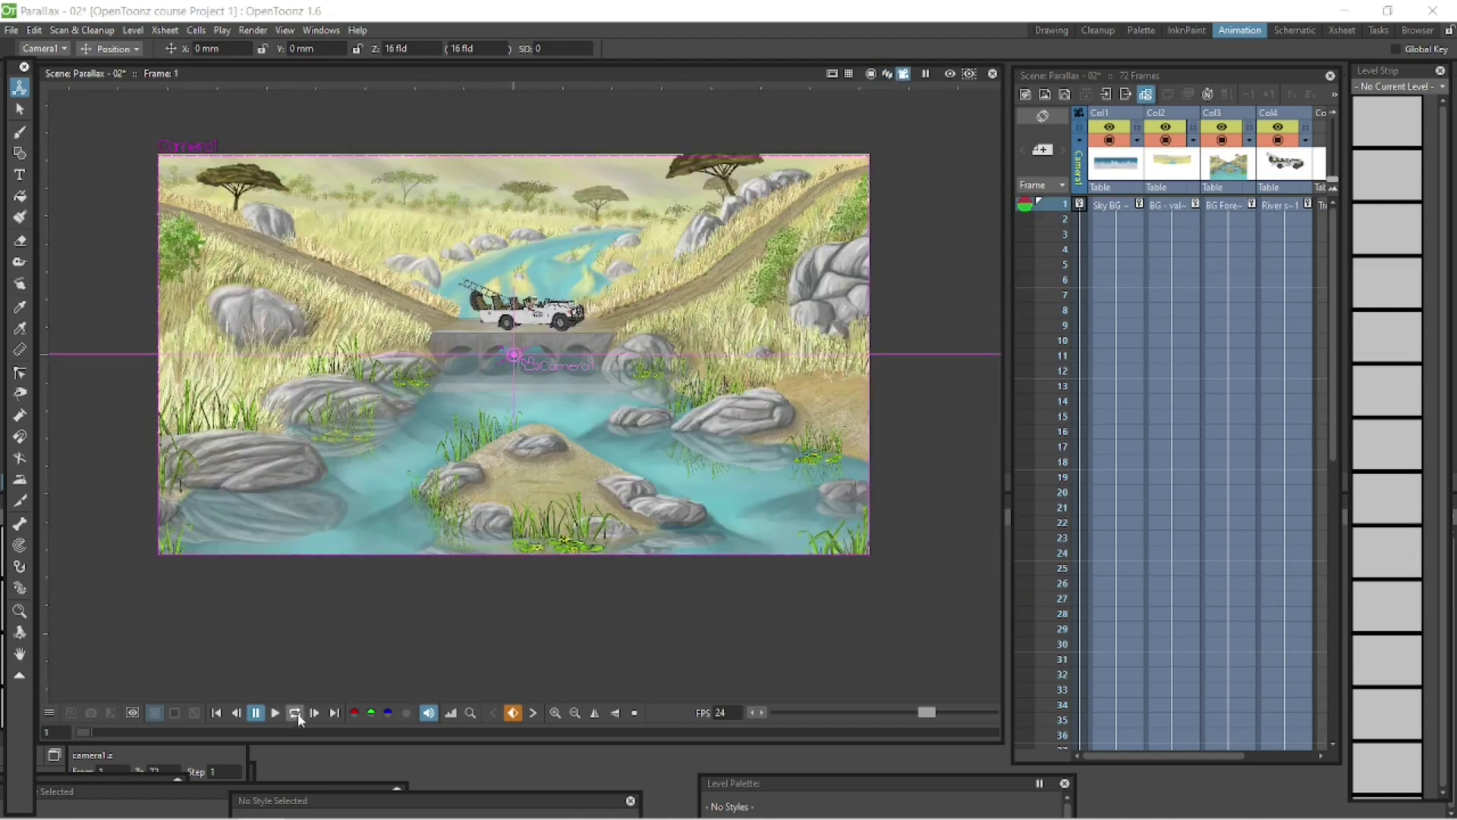
pyautogui.click(277, 713)
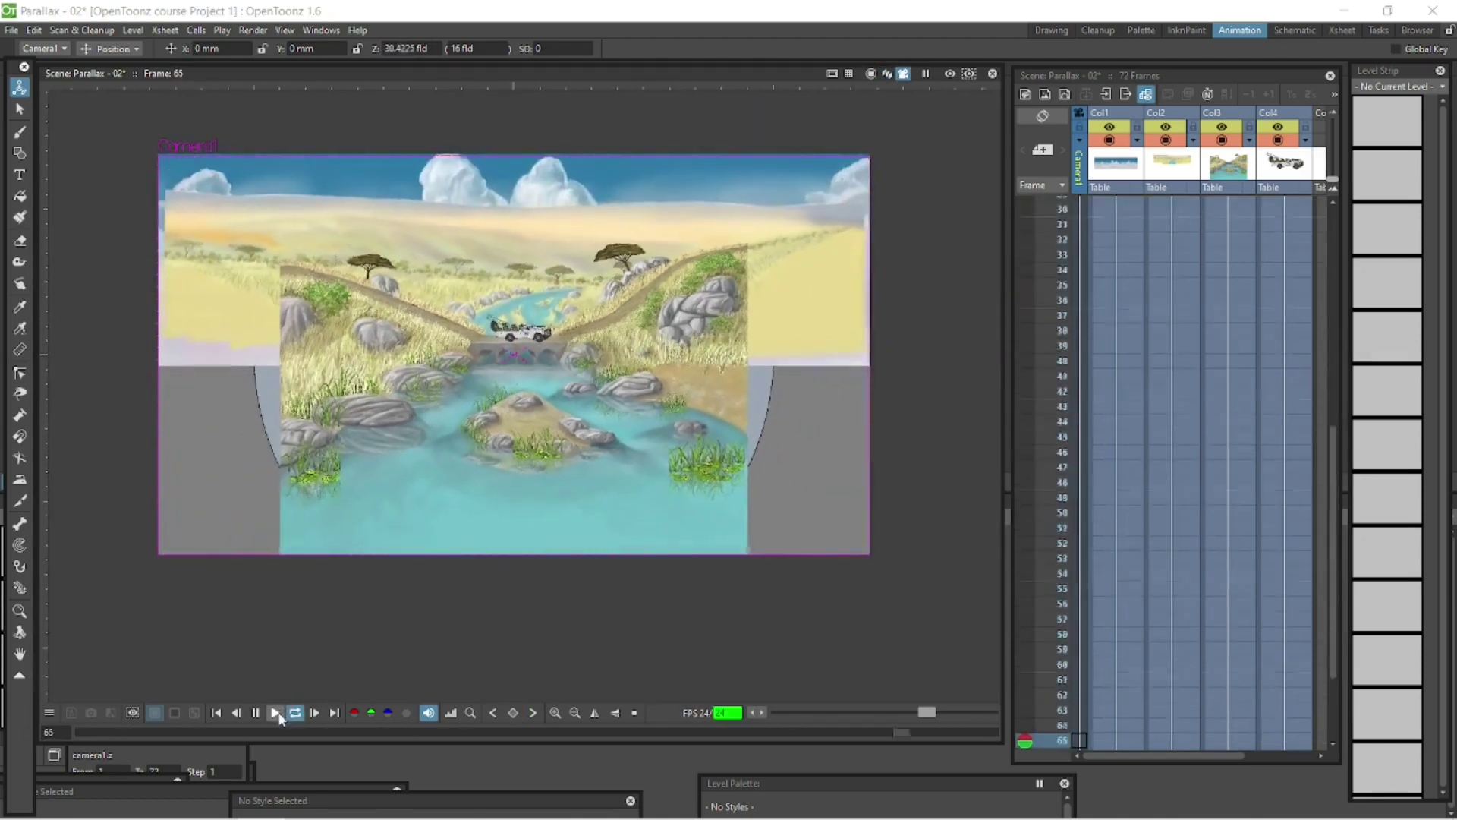
pyautogui.click(256, 714)
pyautogui.click(295, 714)
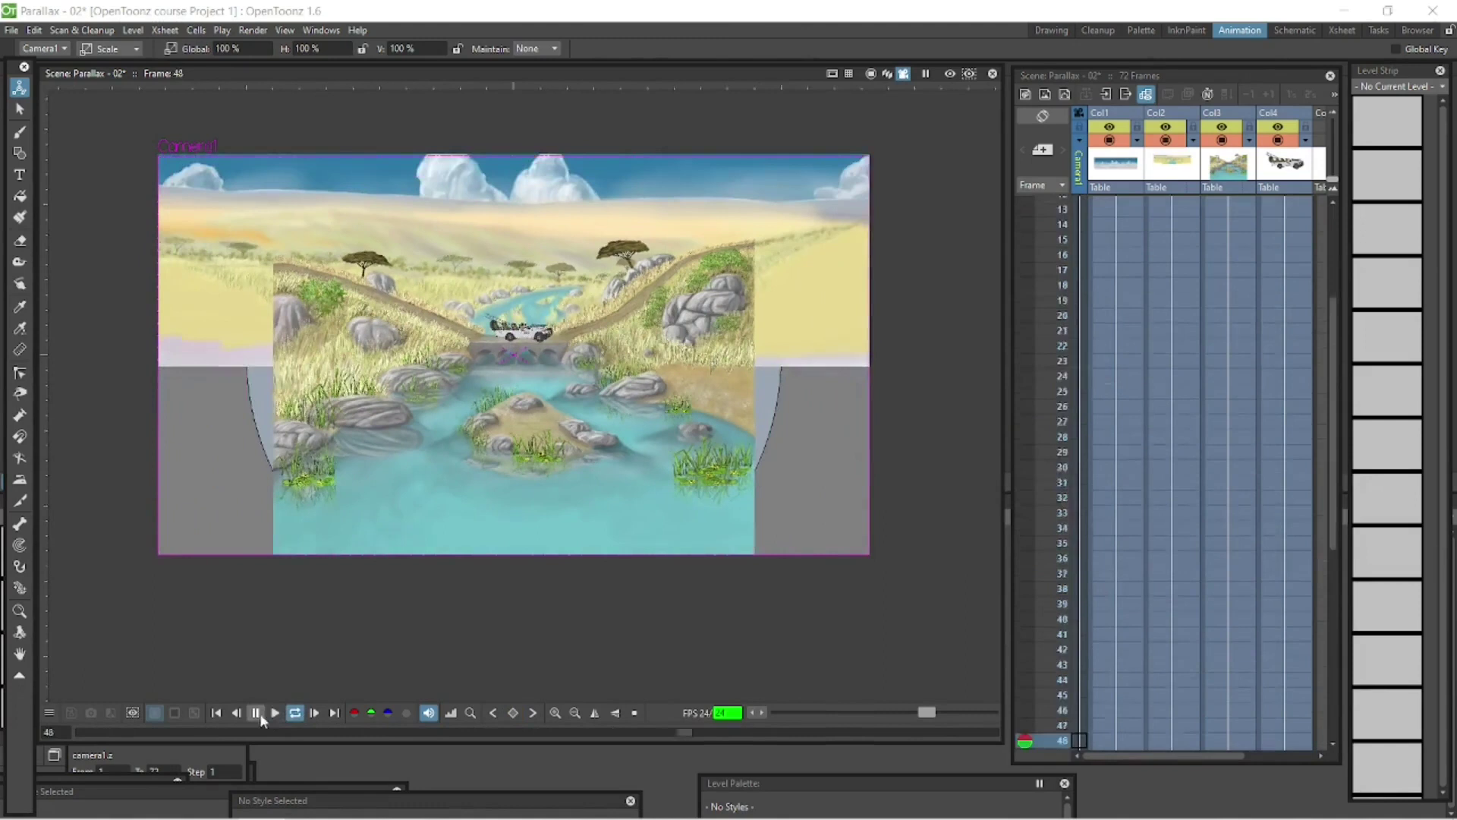
pyautogui.click(257, 715)
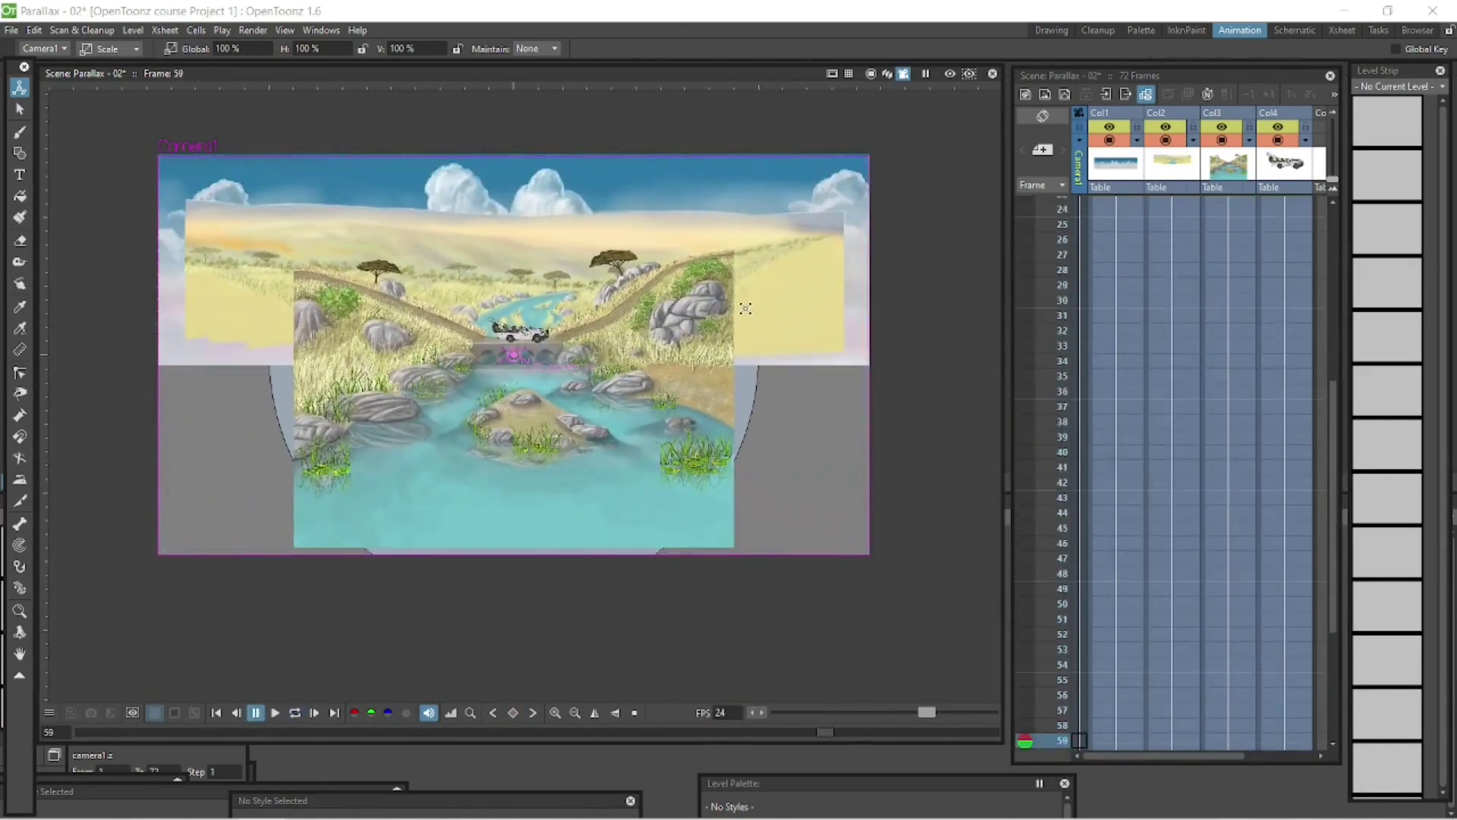
pyautogui.click(888, 76)
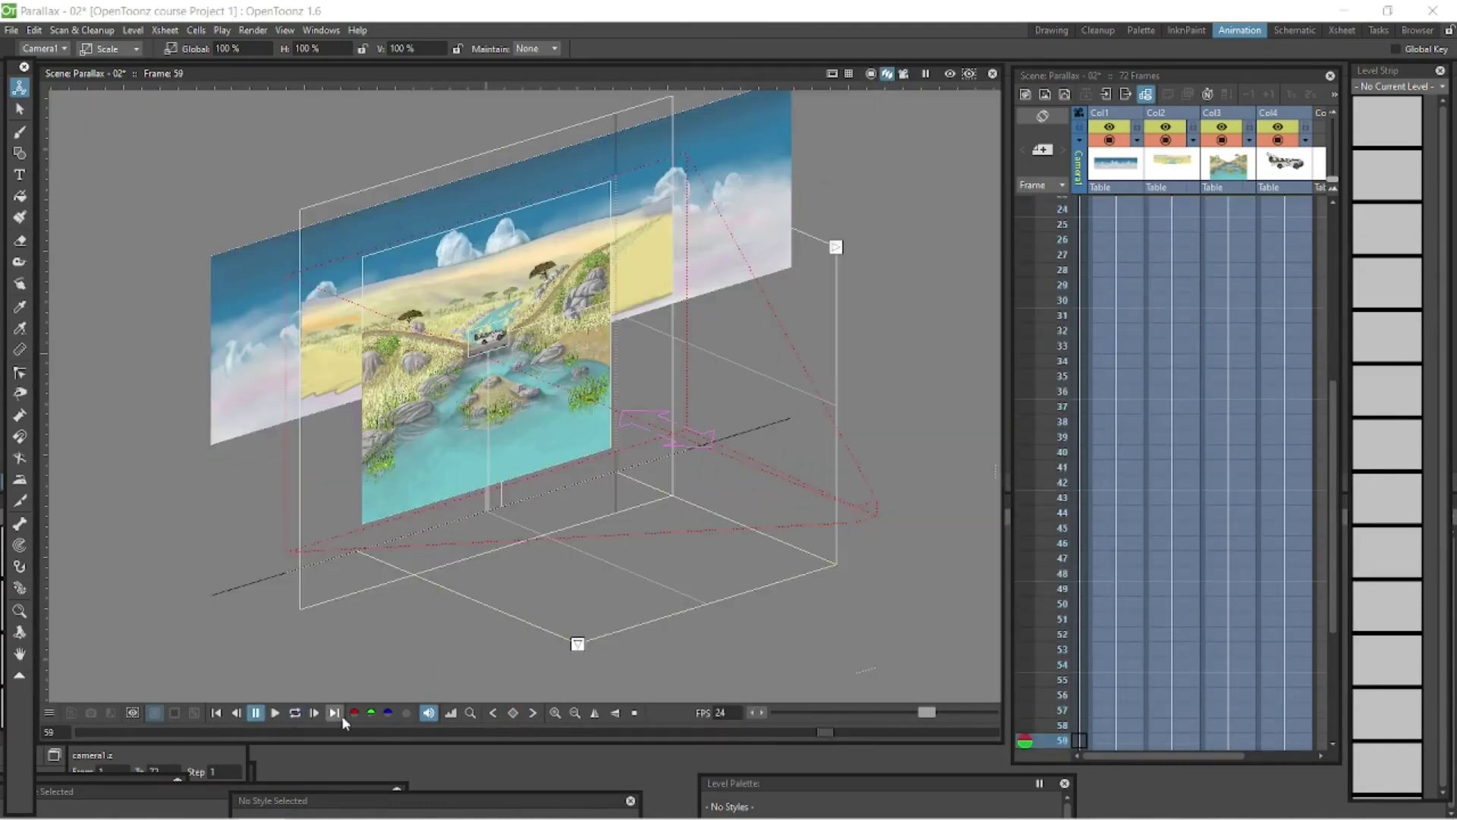
pyautogui.click(295, 713)
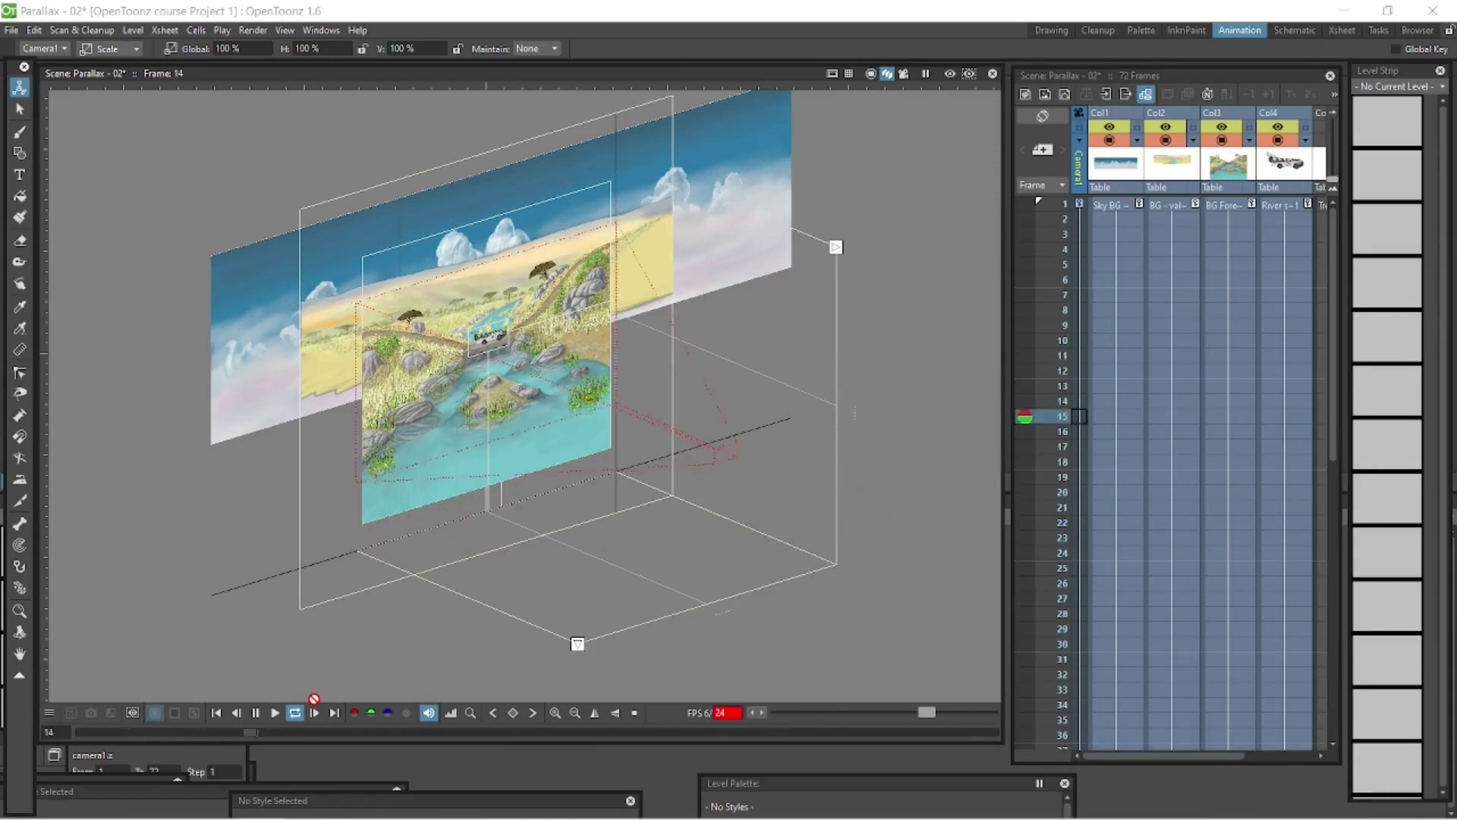
pyautogui.click(256, 712)
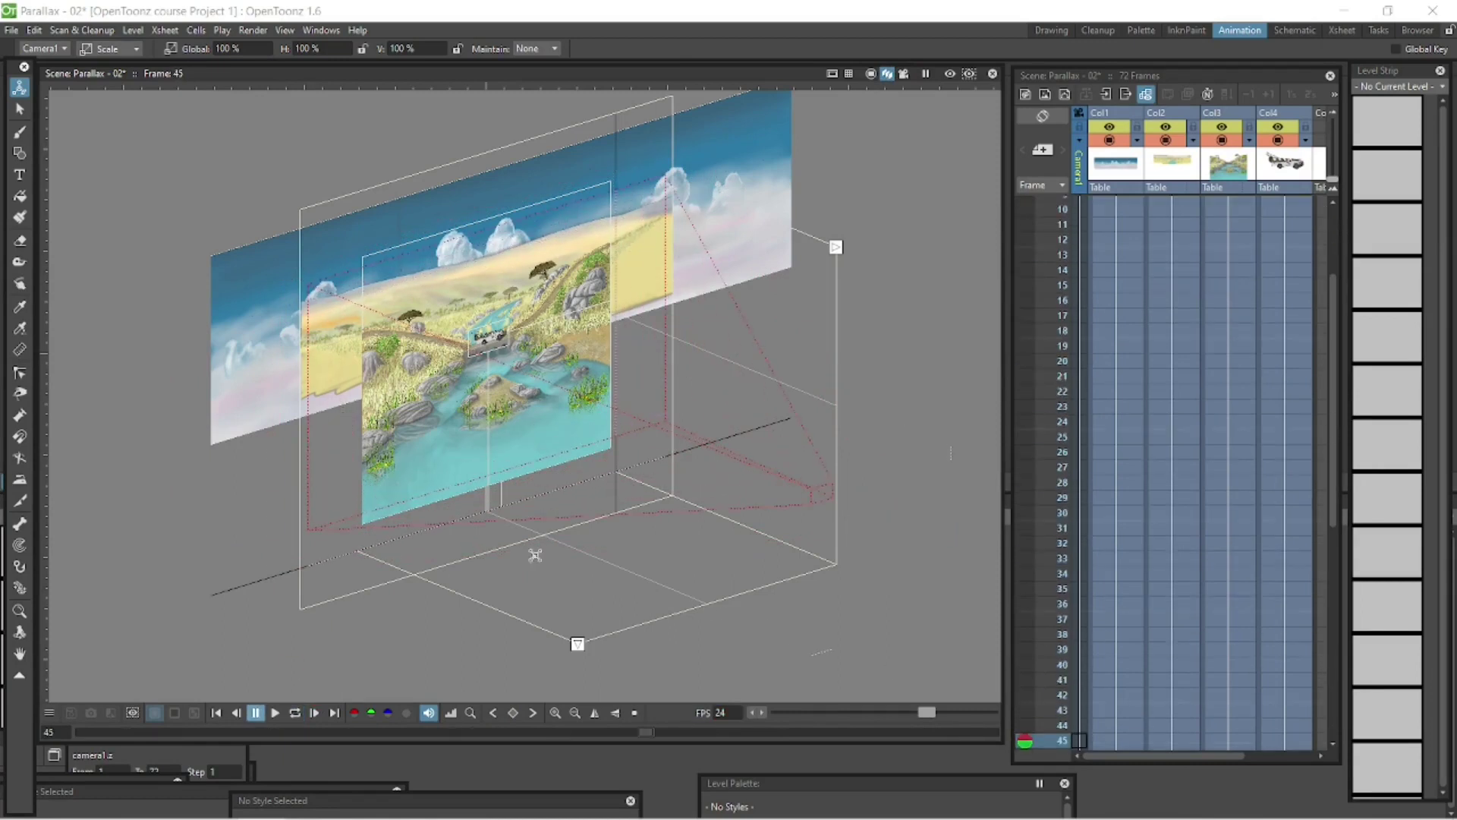
# - Switch to the camera stand view, replay the shot, and recentre the view on frame 1
pyautogui.click(871, 74)
pyautogui.click(903, 74)
pyautogui.click(216, 714)
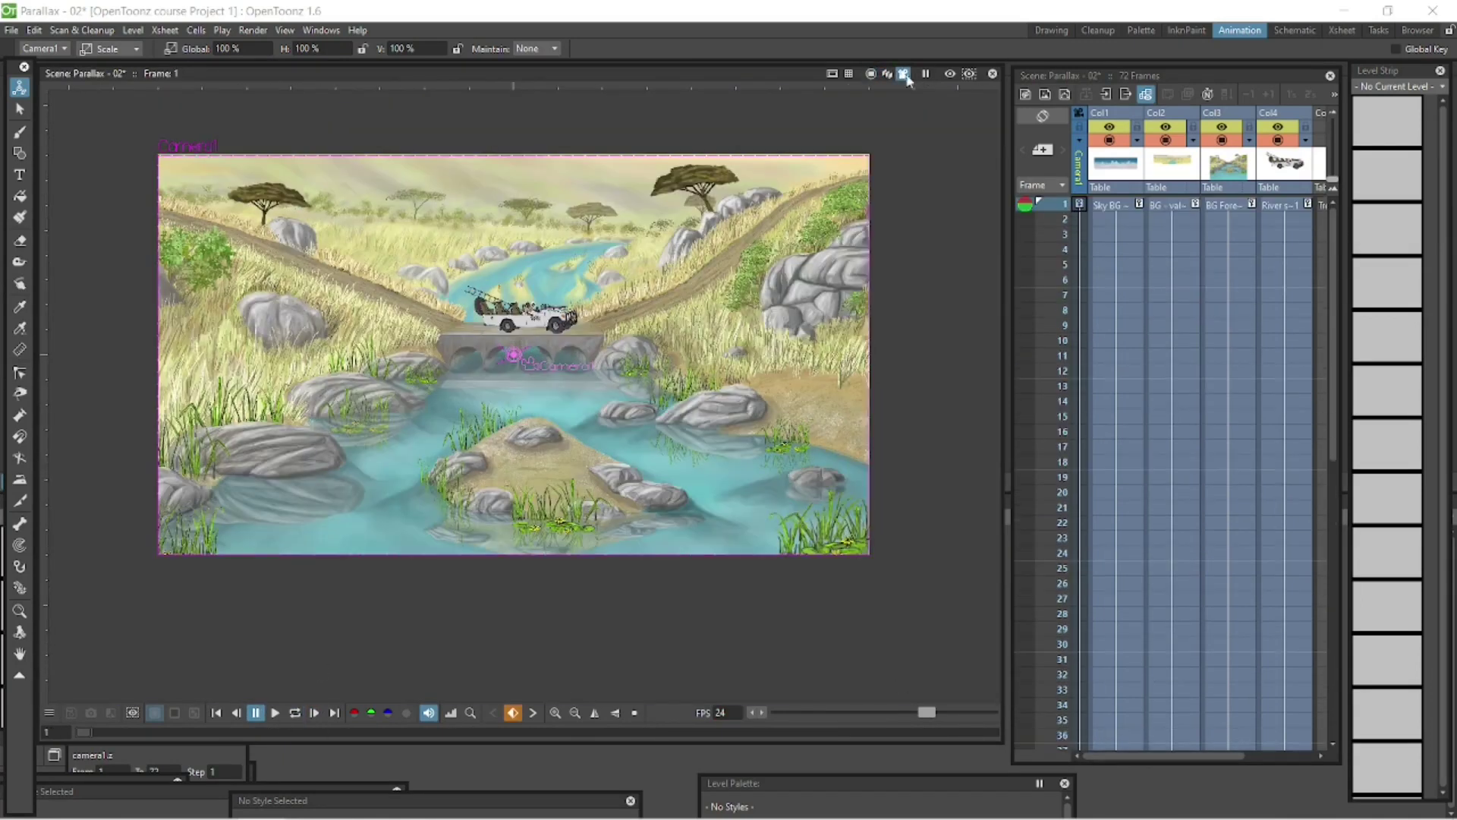
pyautogui.click(295, 713)
pyautogui.click(256, 712)
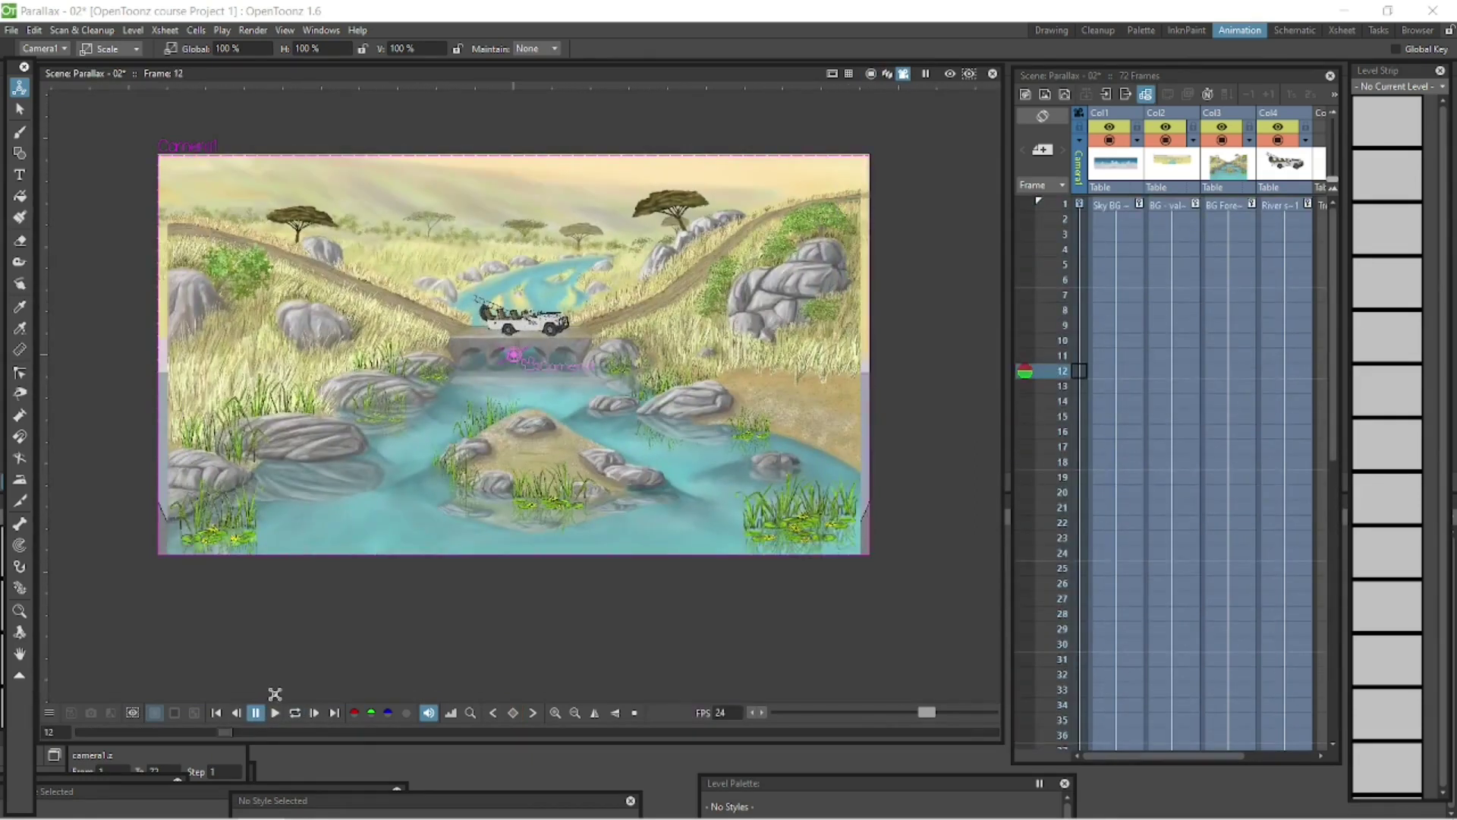
pyautogui.click(1079, 205)
pyautogui.press('space')
pyautogui.scroll(1, 475, 239)
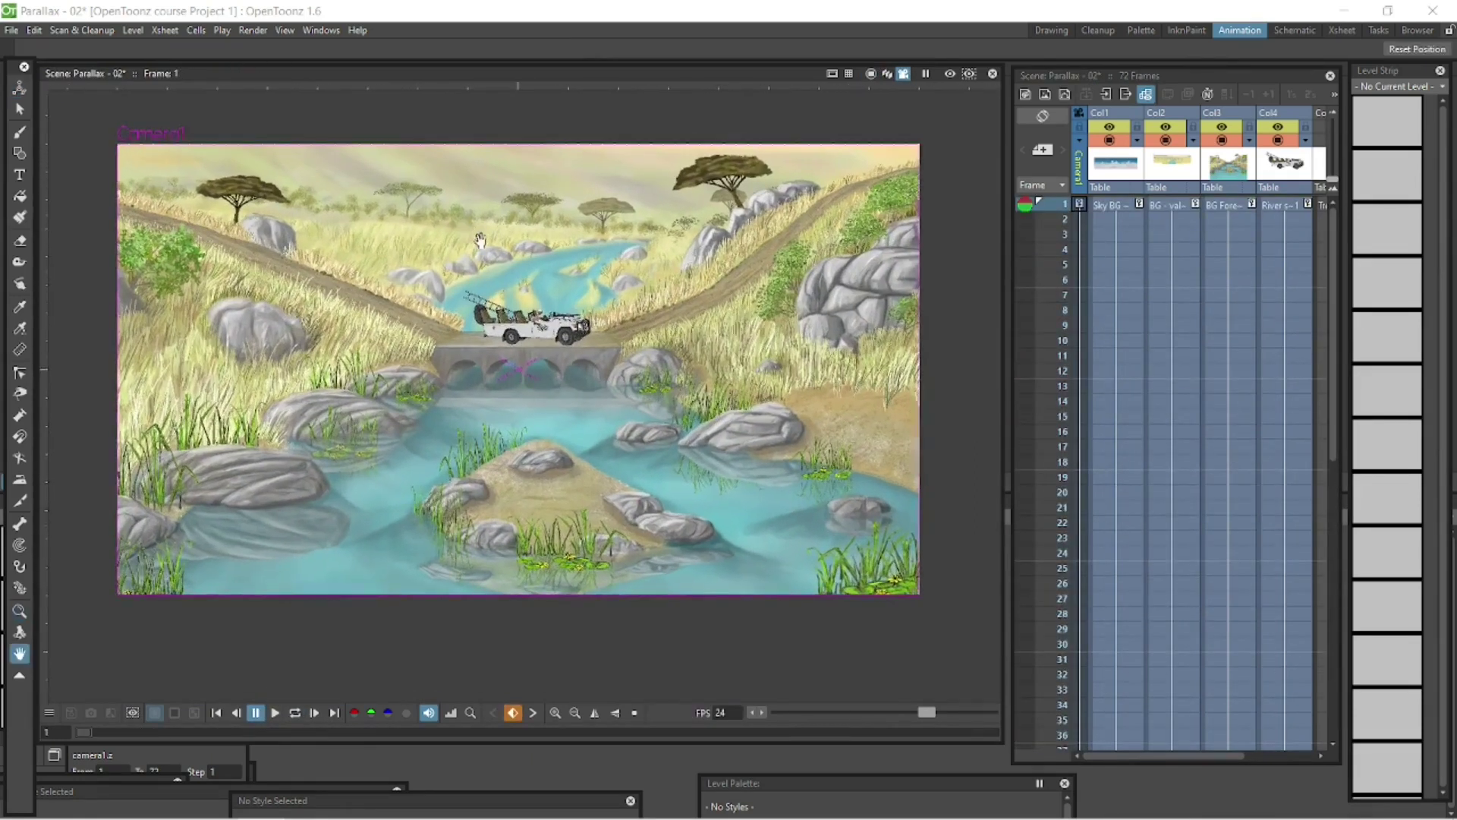
pyautogui.moveTo(480, 241); pyautogui.dragTo(496, 268)
# - Key Camera1's Z to 8 fld at frame 72 using the Animate tool's Position mode
pyautogui.click(20, 88)
pyautogui.click(119, 52)
pyautogui.click(118, 67)
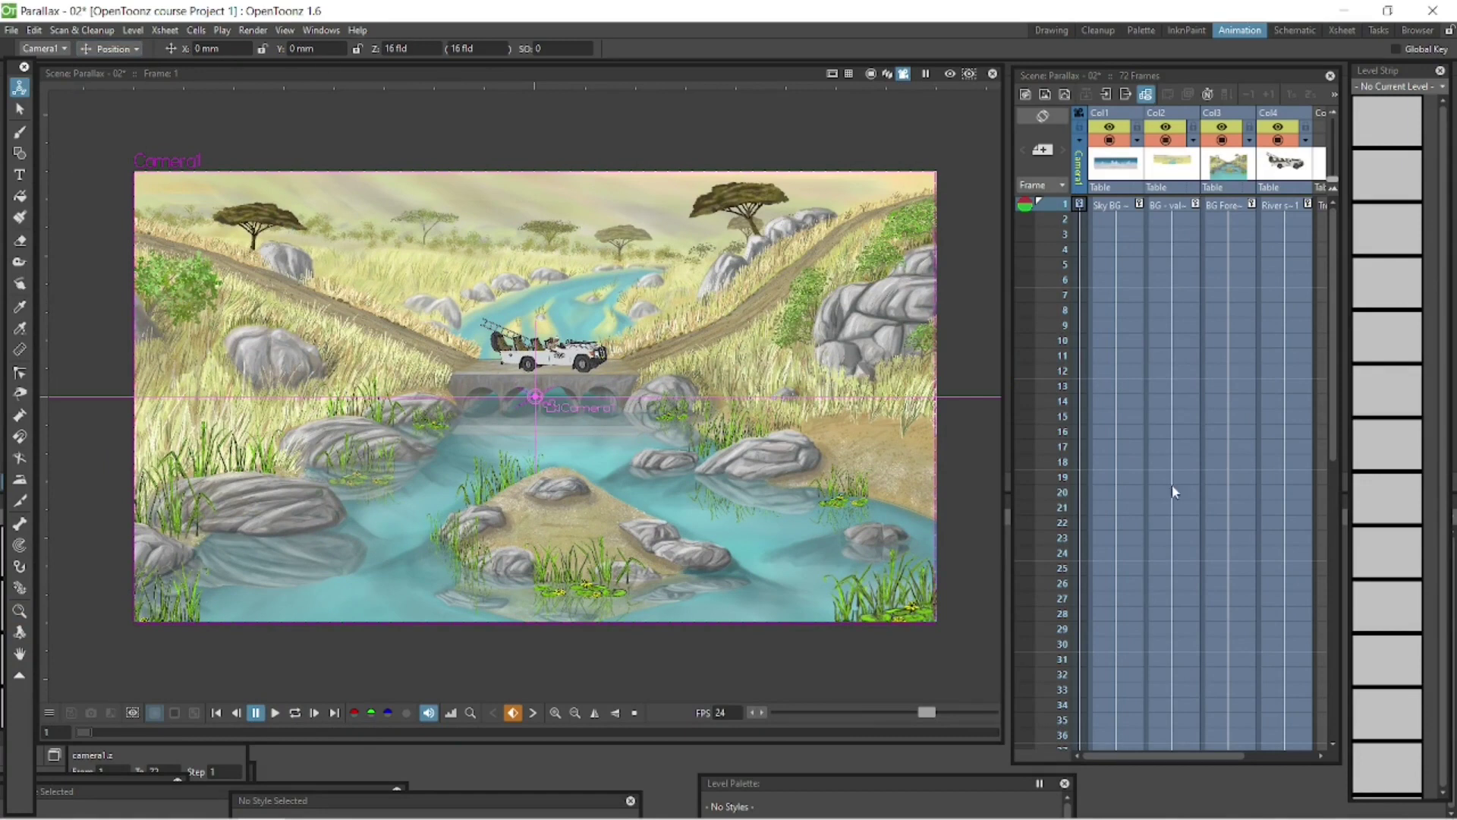
pyautogui.scroll(-10, 1325, 331)
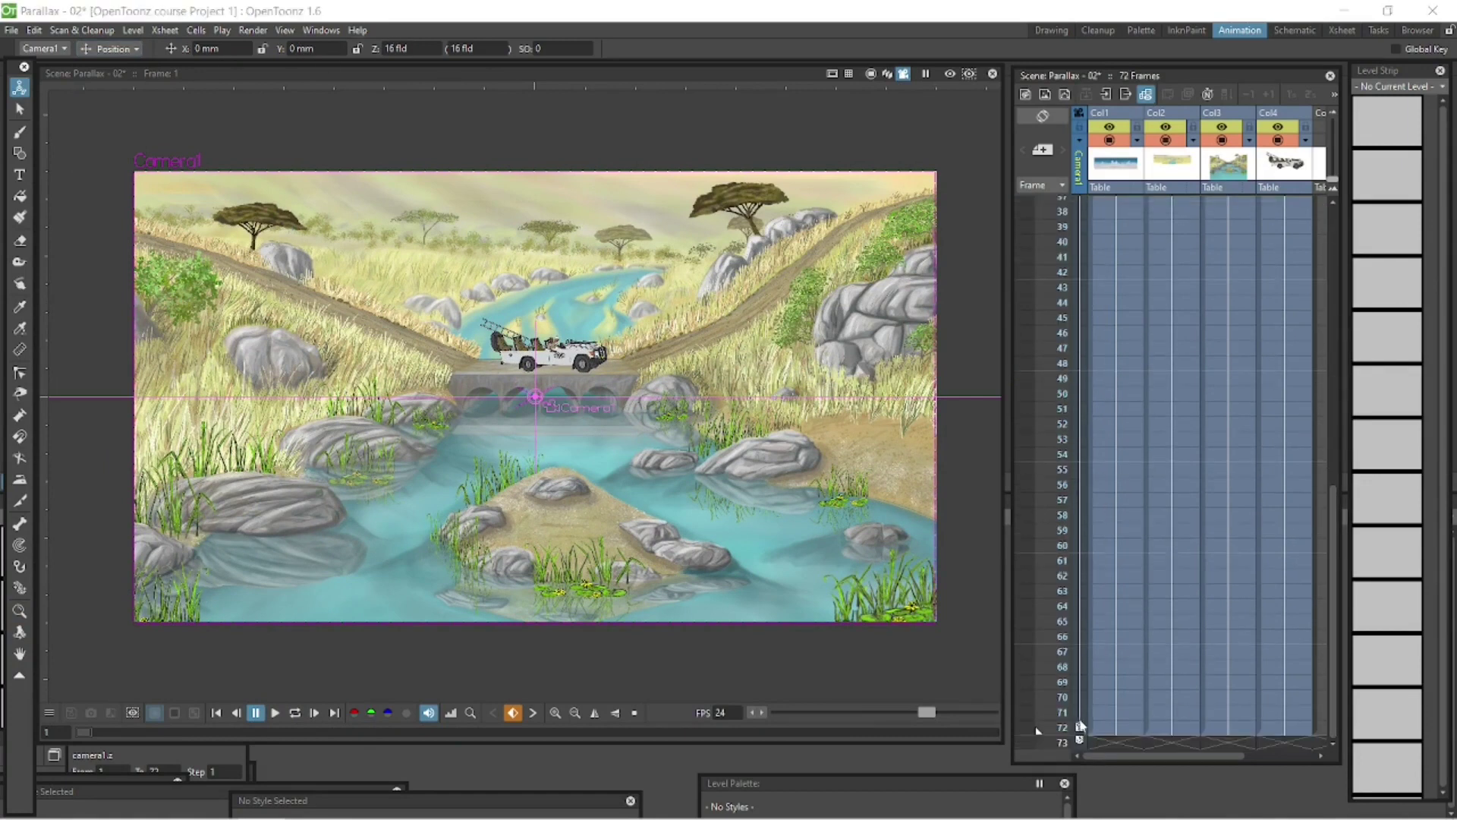
pyautogui.click(1079, 727)
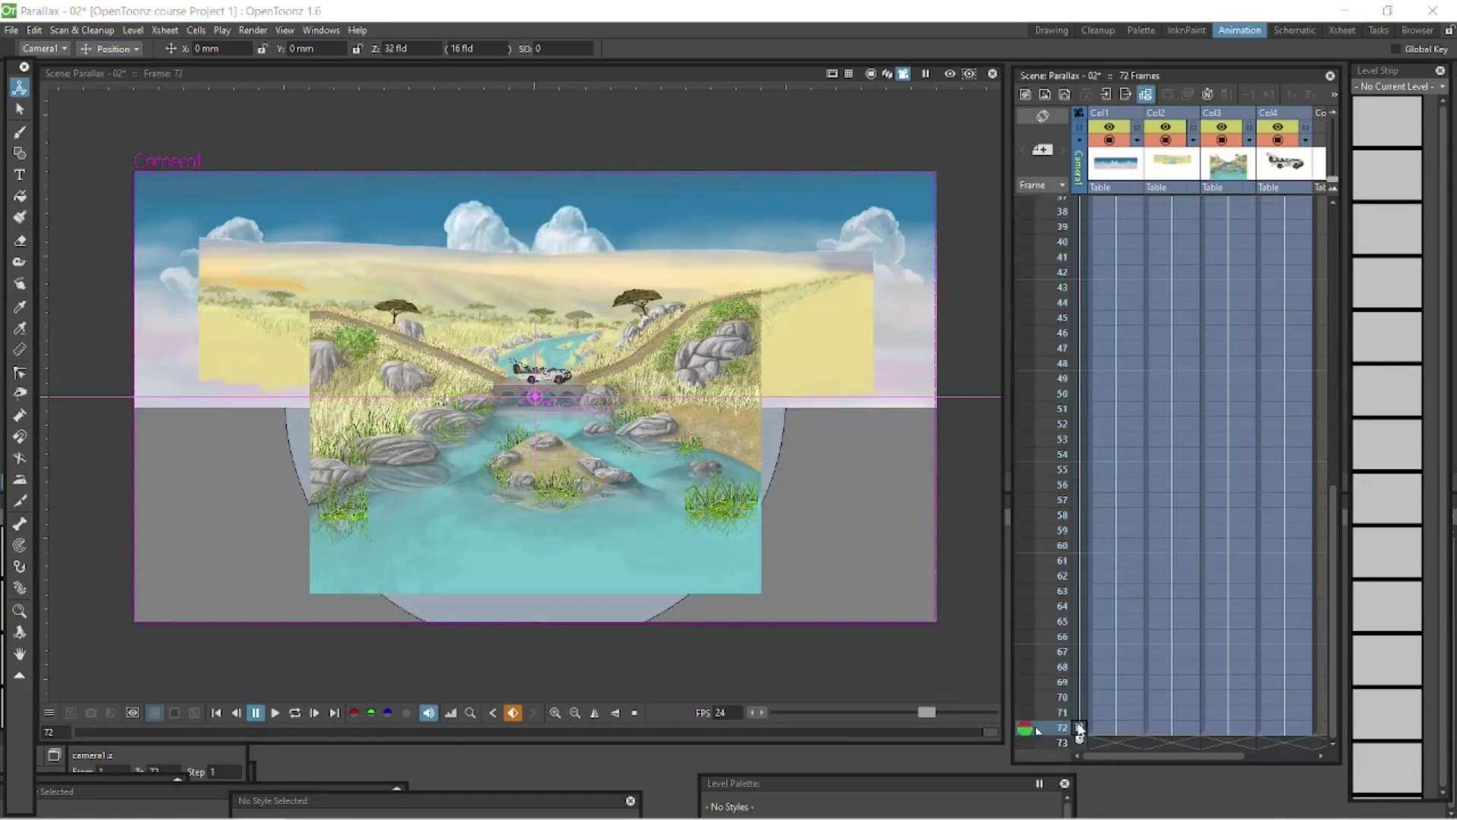
pyautogui.click(419, 46)
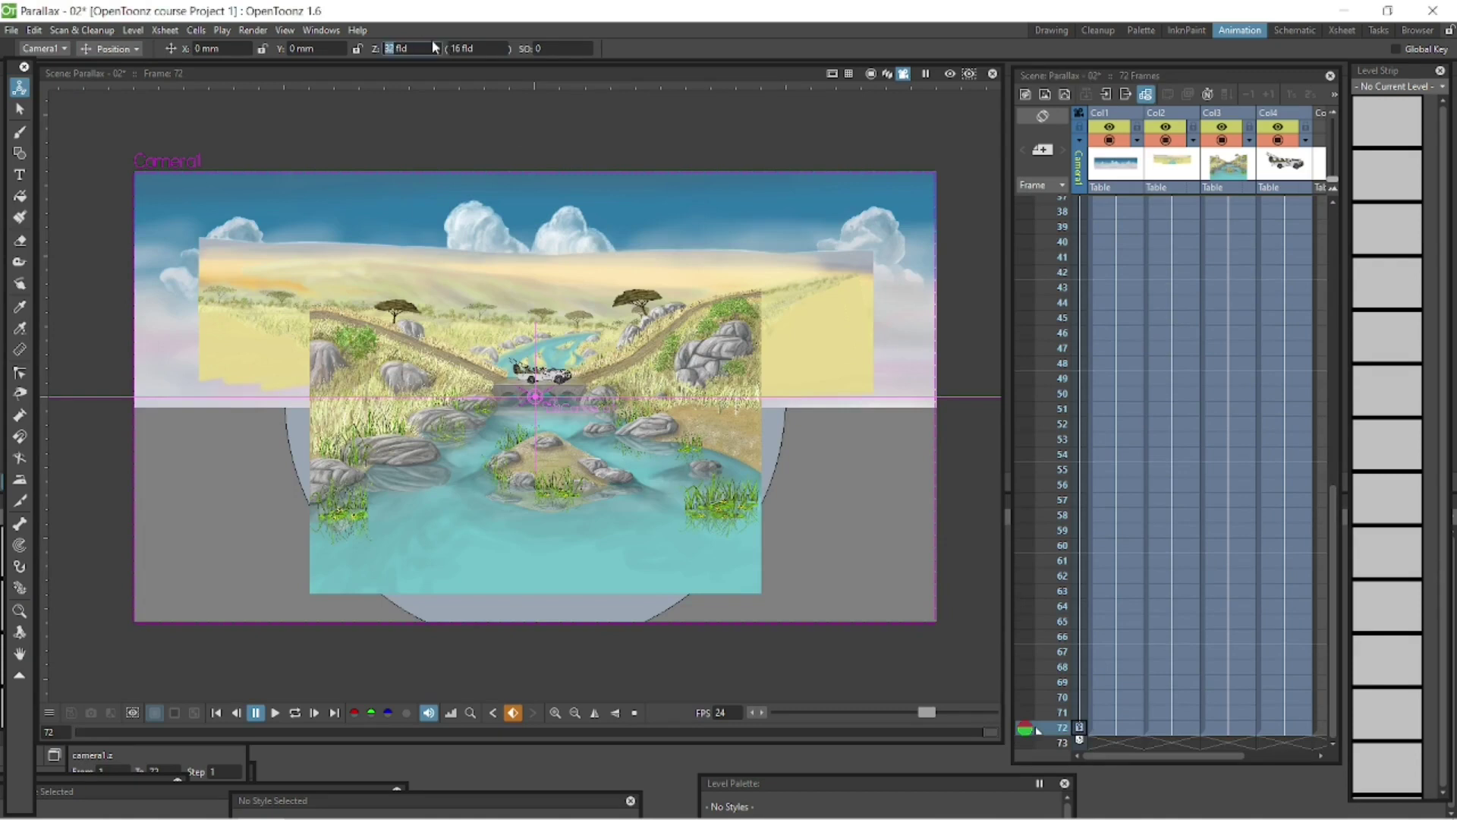
pyautogui.press('Return')
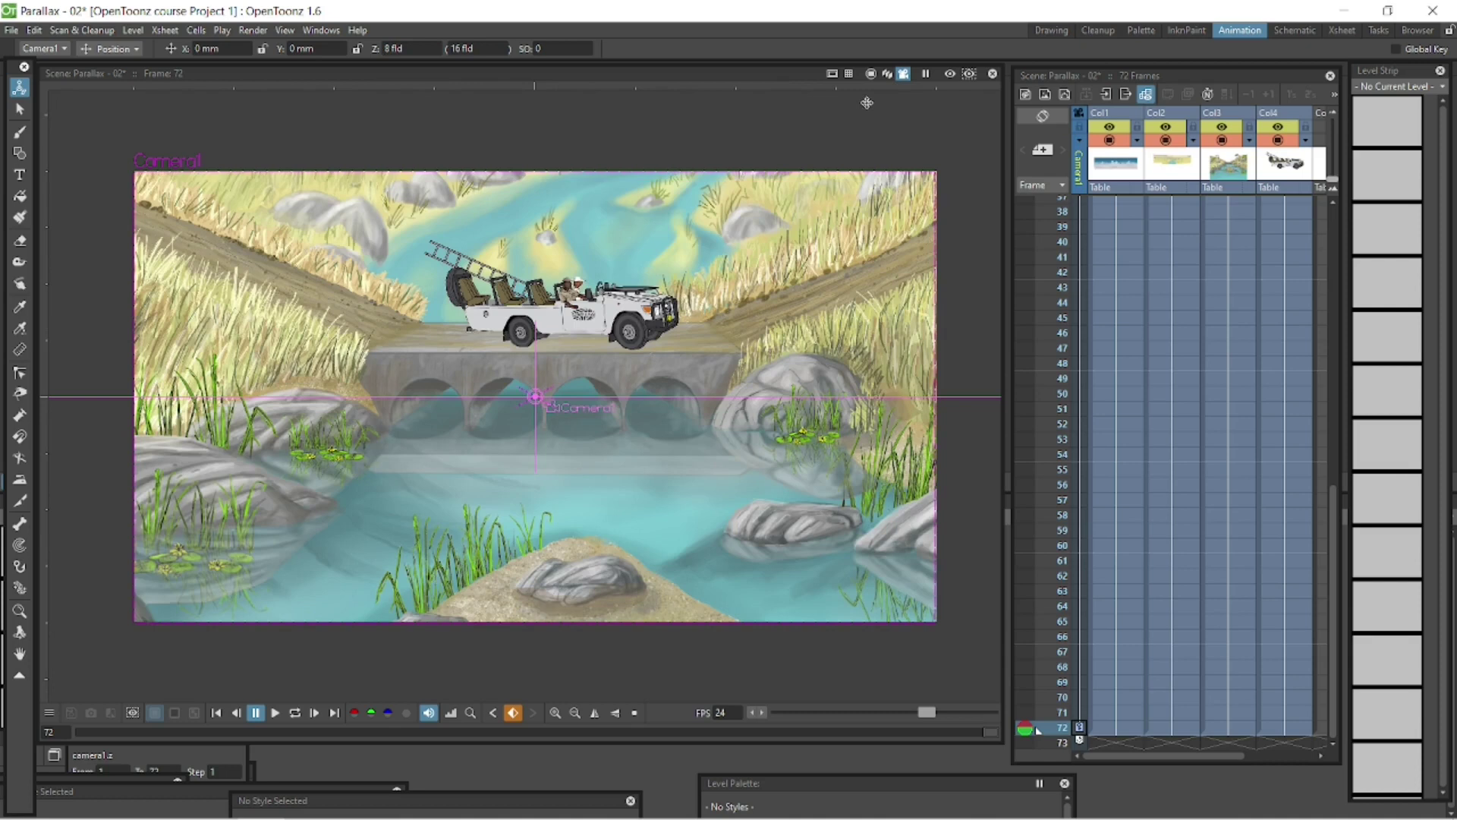
pyautogui.click(888, 74)
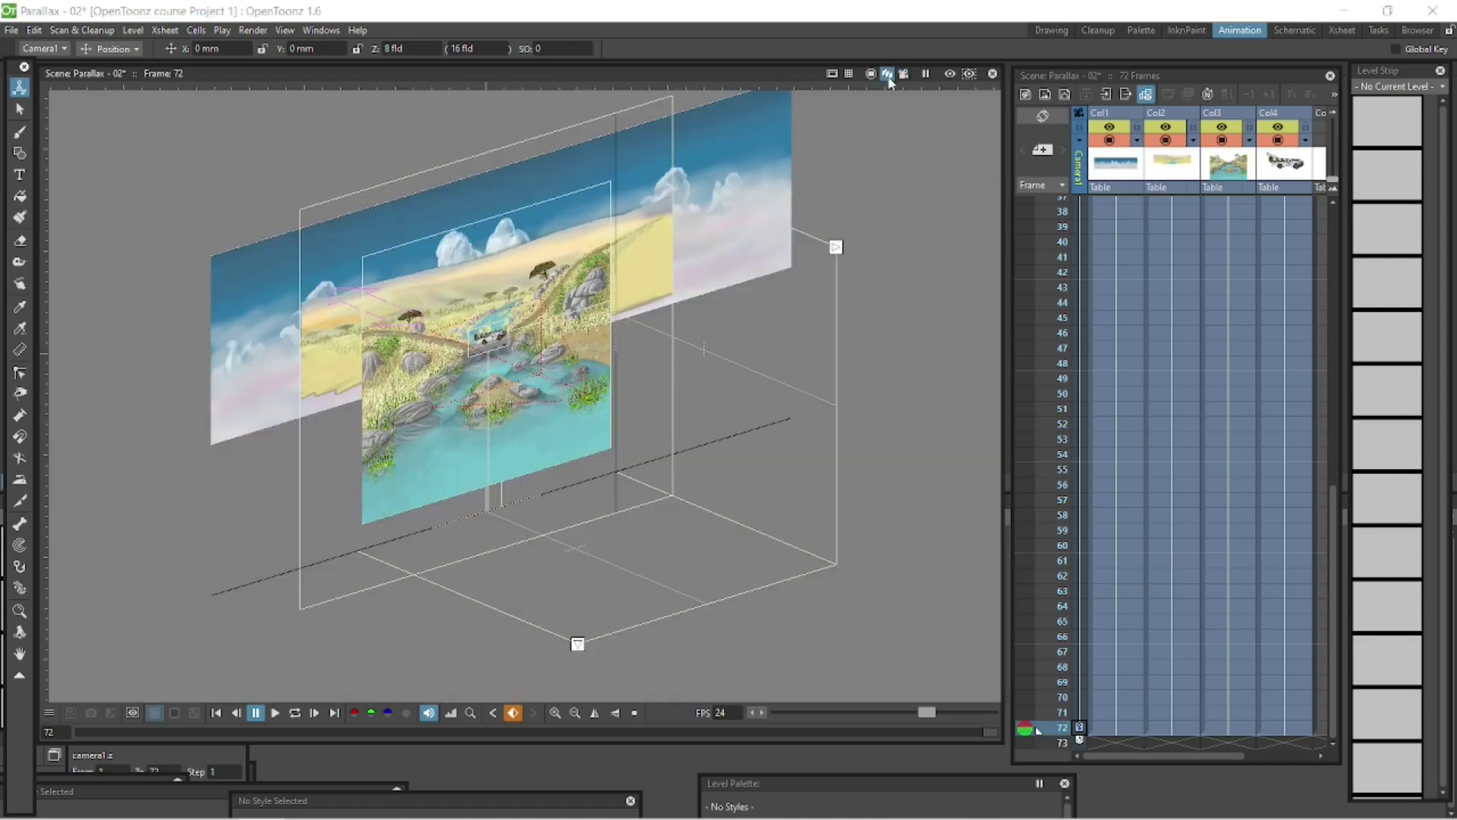
pyautogui.click(294, 712)
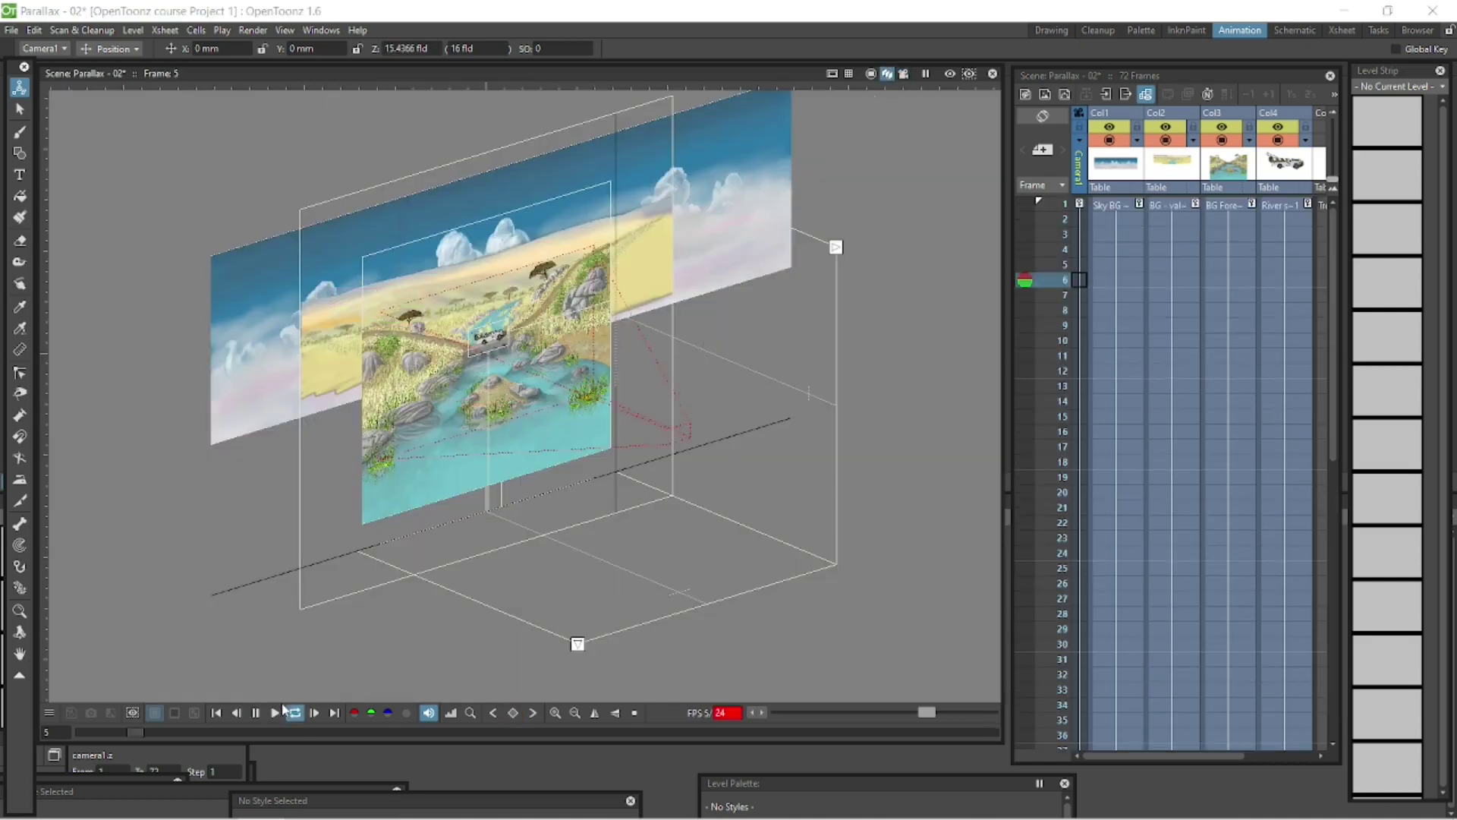
pyautogui.click(20, 631)
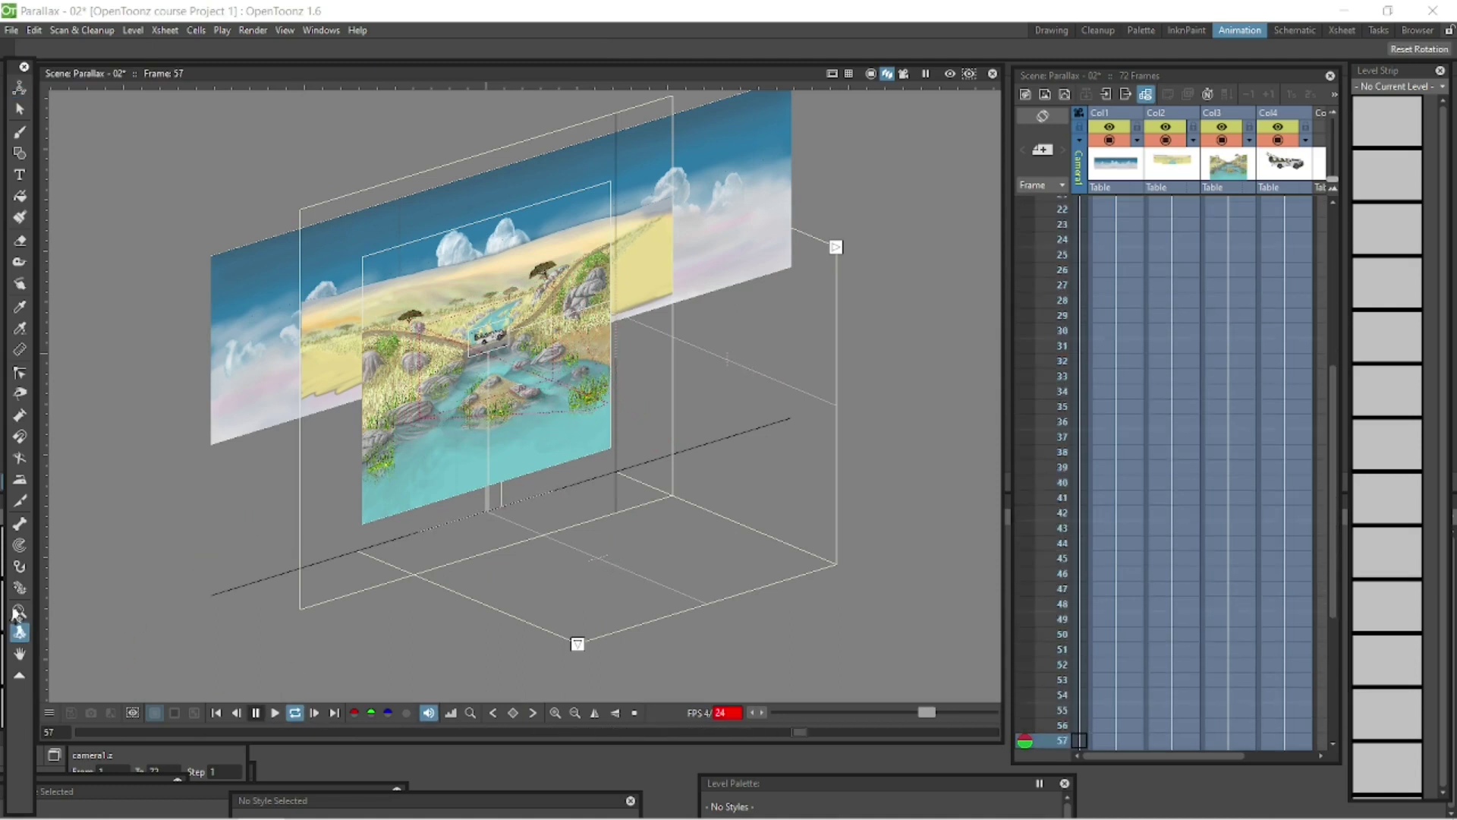
pyautogui.click(256, 712)
pyautogui.moveTo(198, 569); pyautogui.dragTo(380, 663)
pyautogui.click(290, 716)
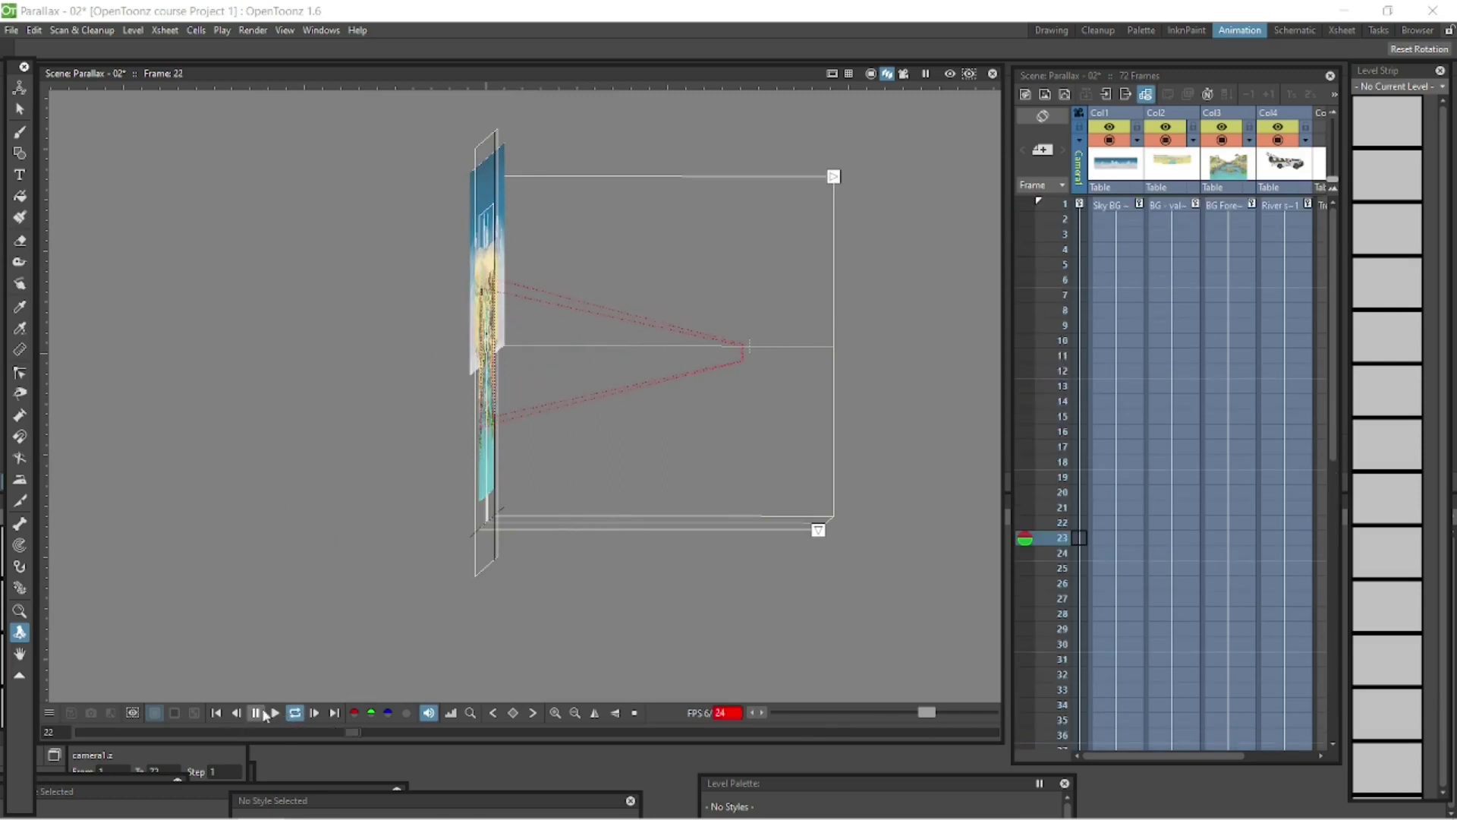
pyautogui.click(257, 712)
pyautogui.moveTo(543, 650); pyautogui.dragTo(520, 611)
pyautogui.click(1051, 203)
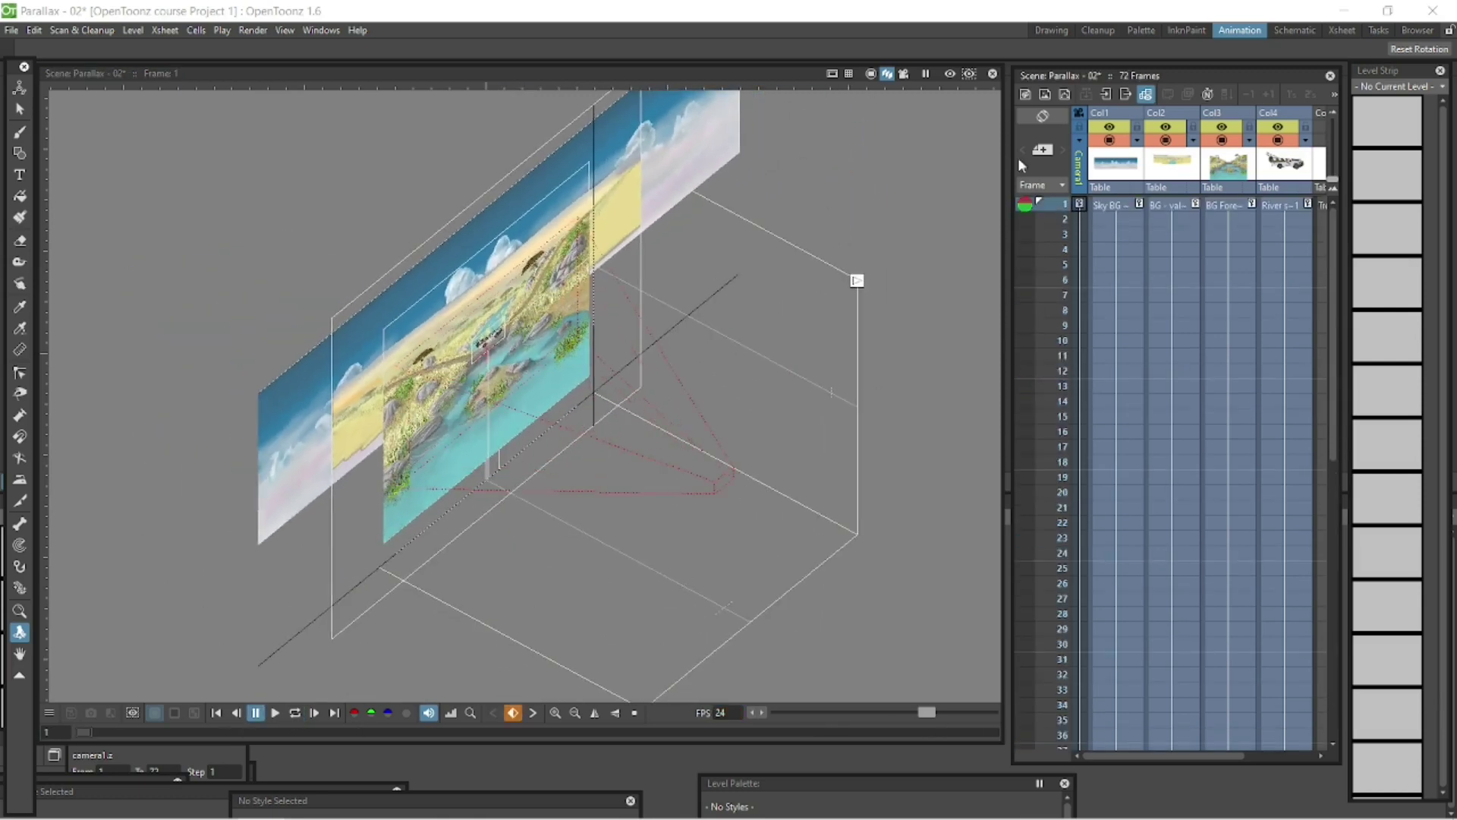
# - Key Col2's valley layer at Z 0 fld on frame 72
pyautogui.click(1181, 213)
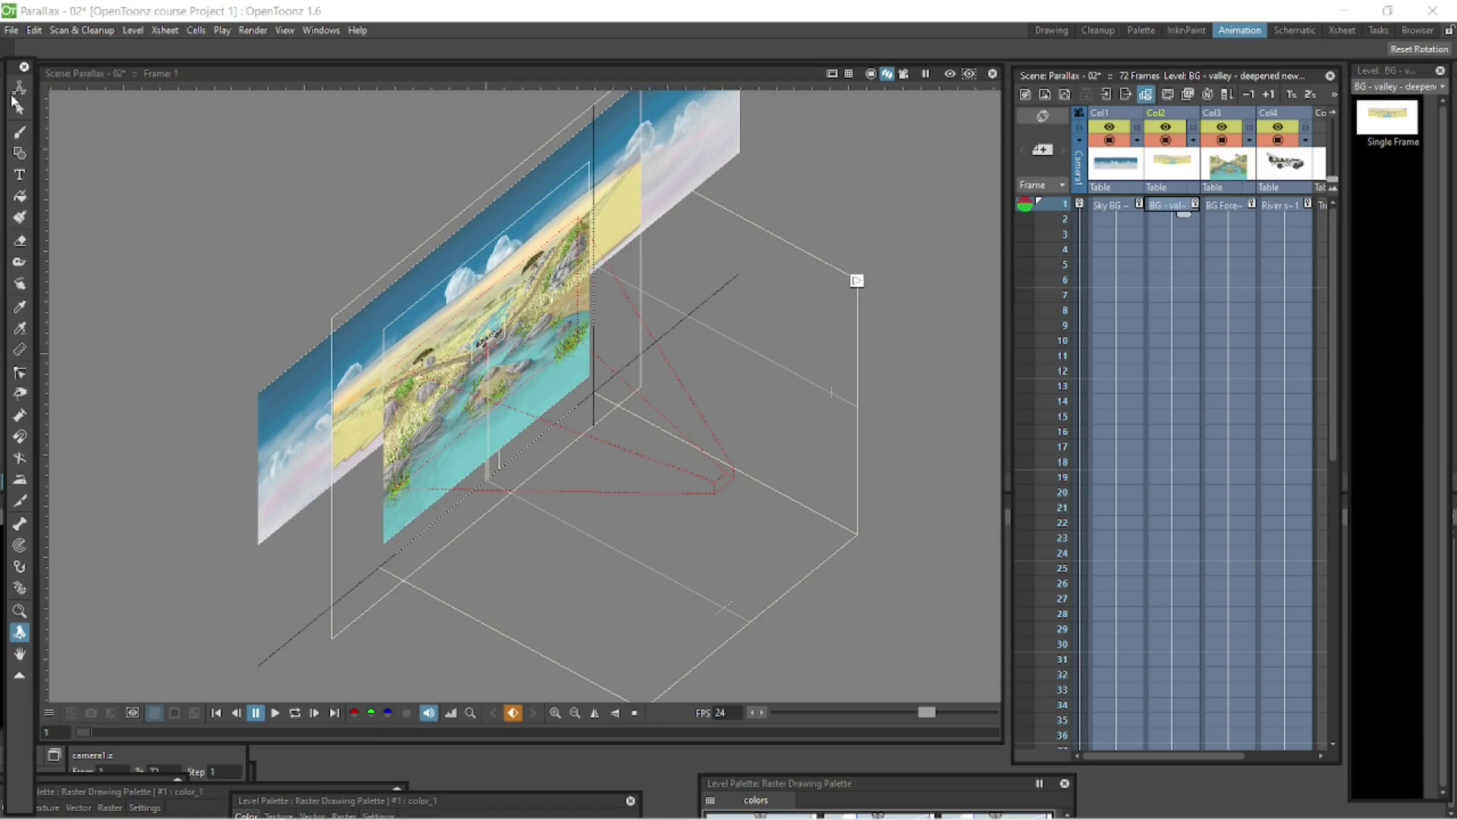
pyautogui.click(19, 87)
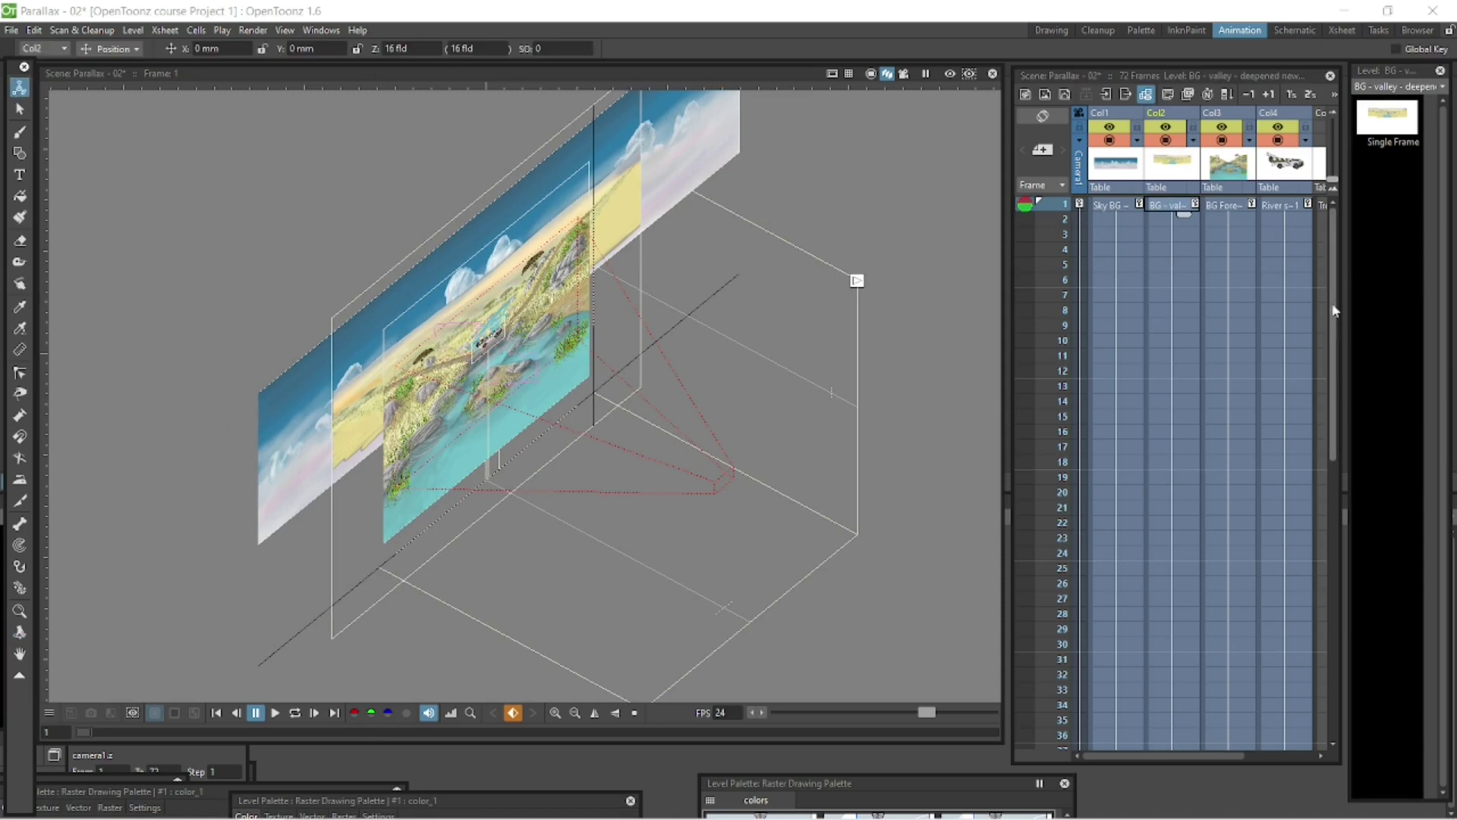
pyautogui.scroll(-10, 1319, 572)
pyautogui.click(1191, 730)
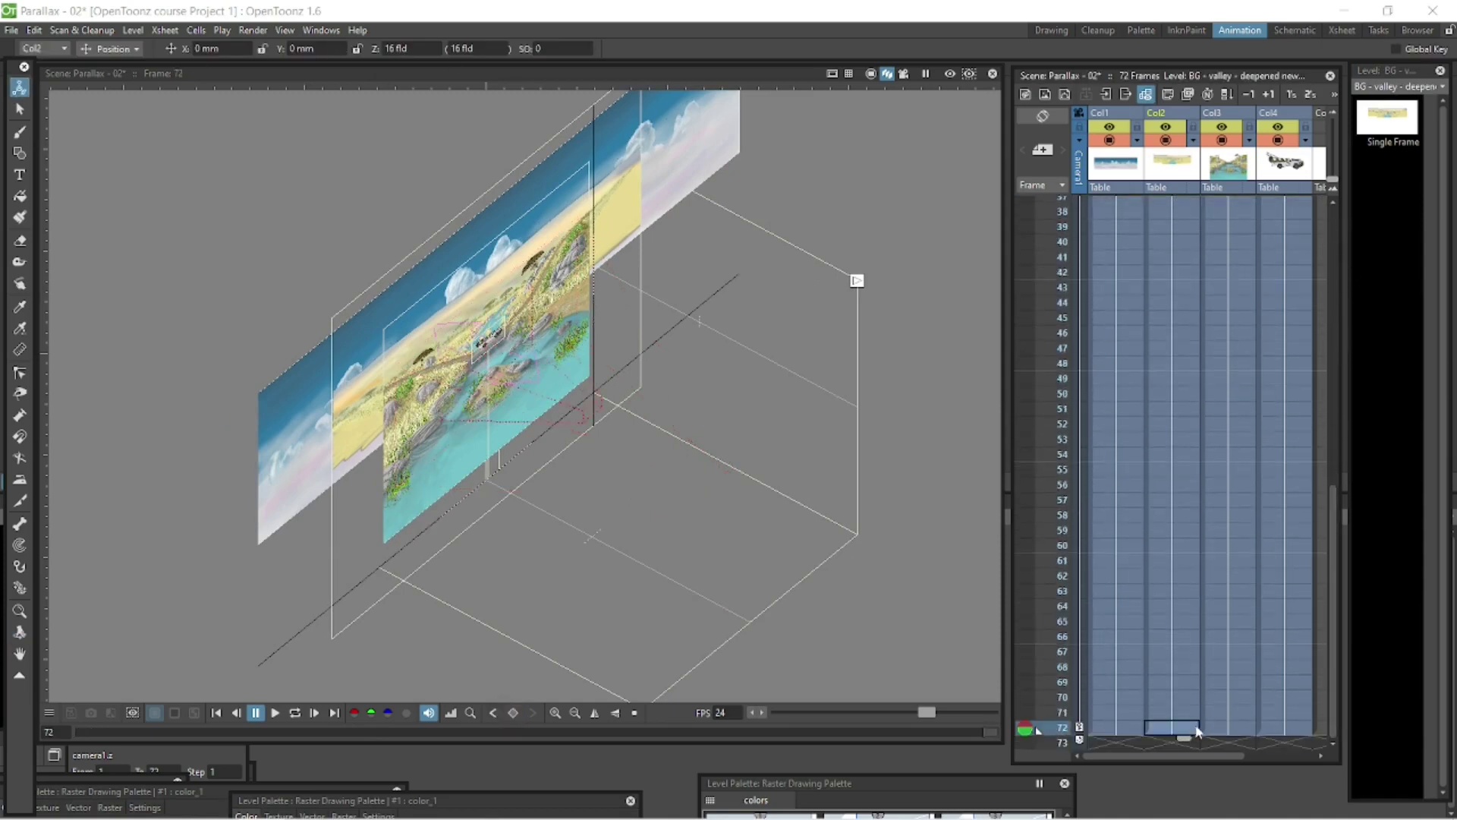
pyautogui.click(394, 48)
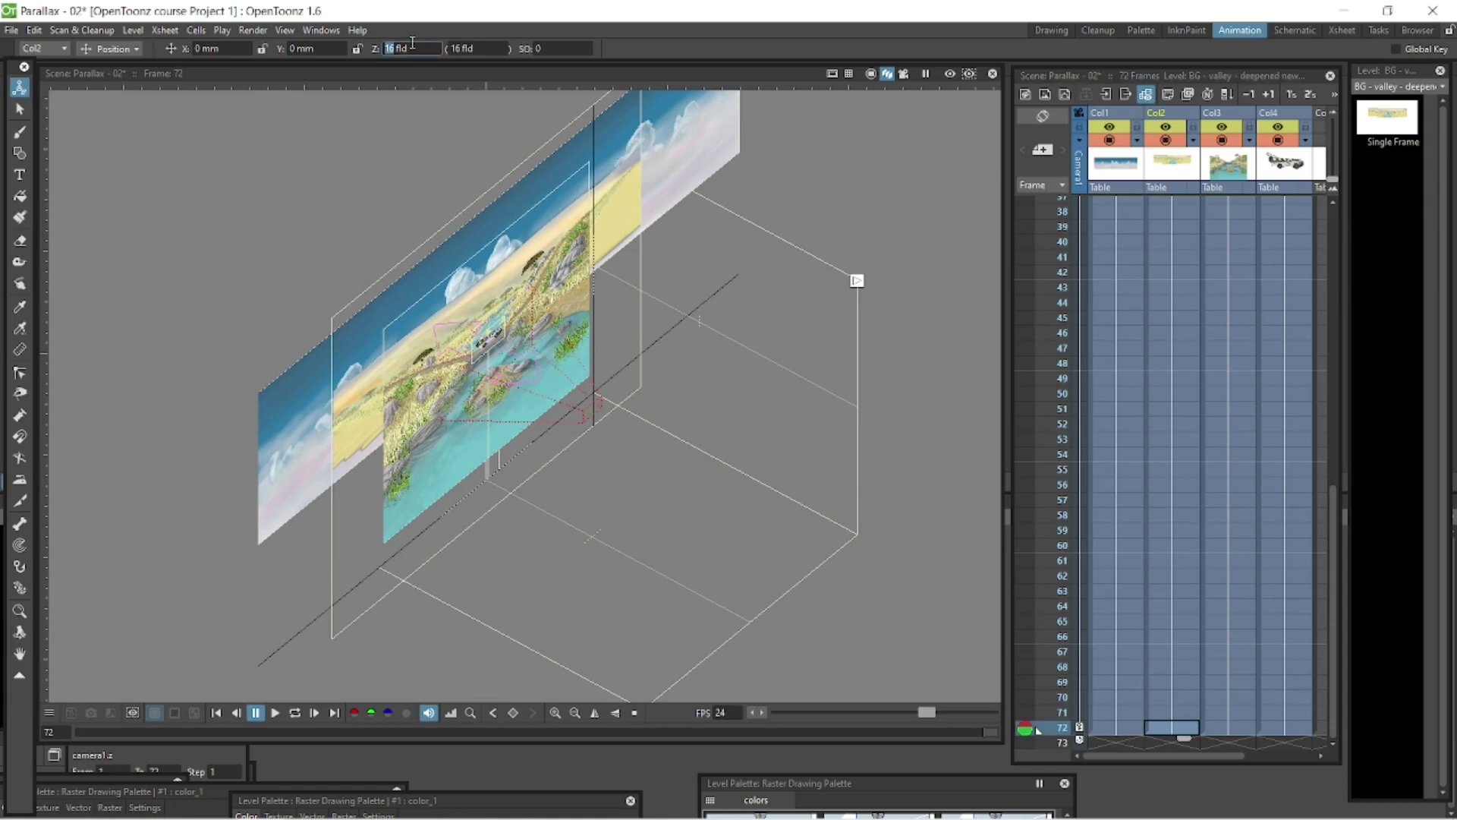
pyautogui.write('0')
pyautogui.press('Return')
# - Preview Col2's depth move in camera and 3D views, then return to frame 72
pyautogui.click(870, 74)
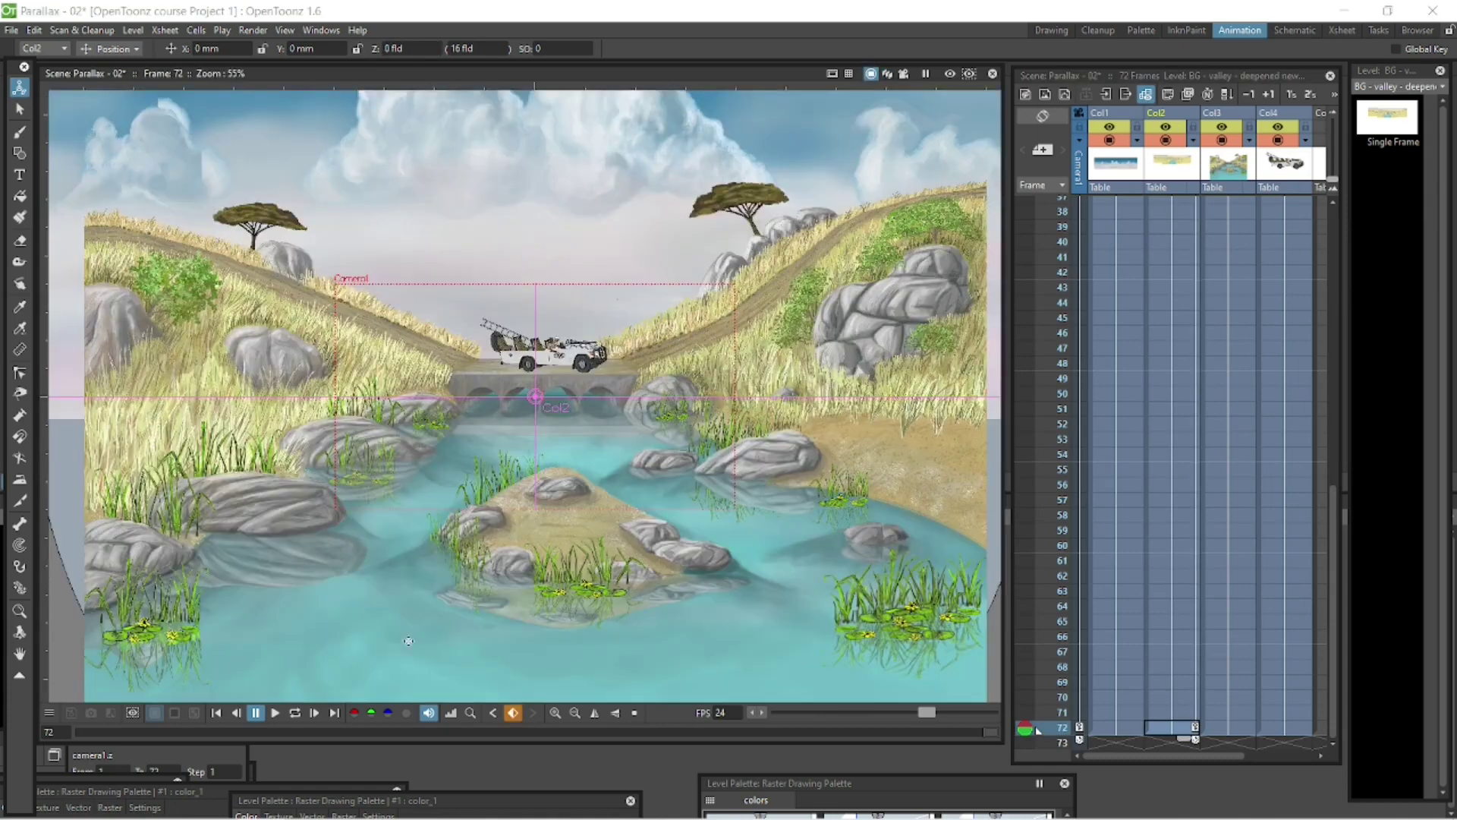
pyautogui.click(296, 713)
pyautogui.click(256, 713)
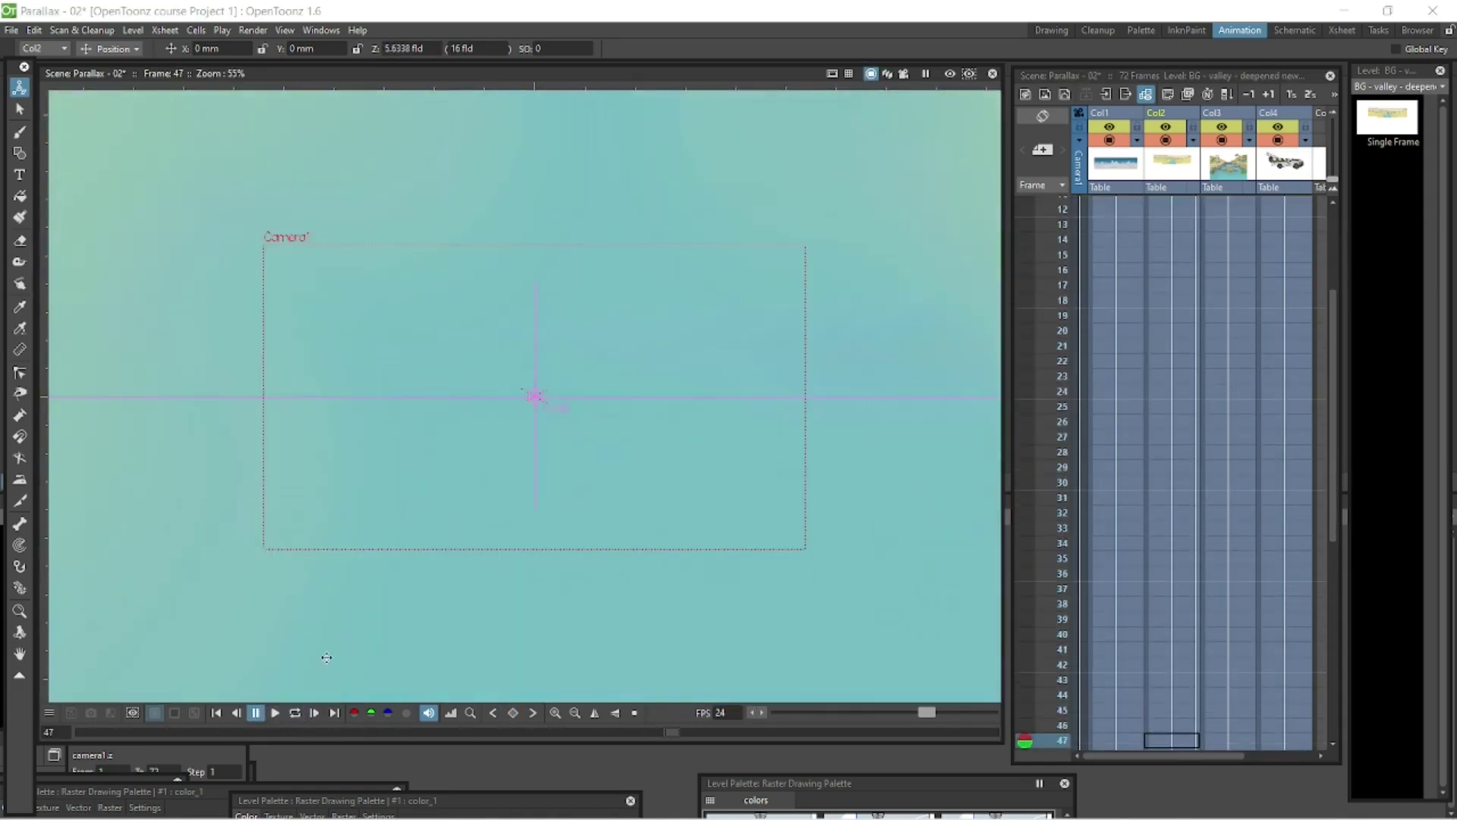
pyautogui.scroll(10, 1324, 405)
pyautogui.click(1179, 205)
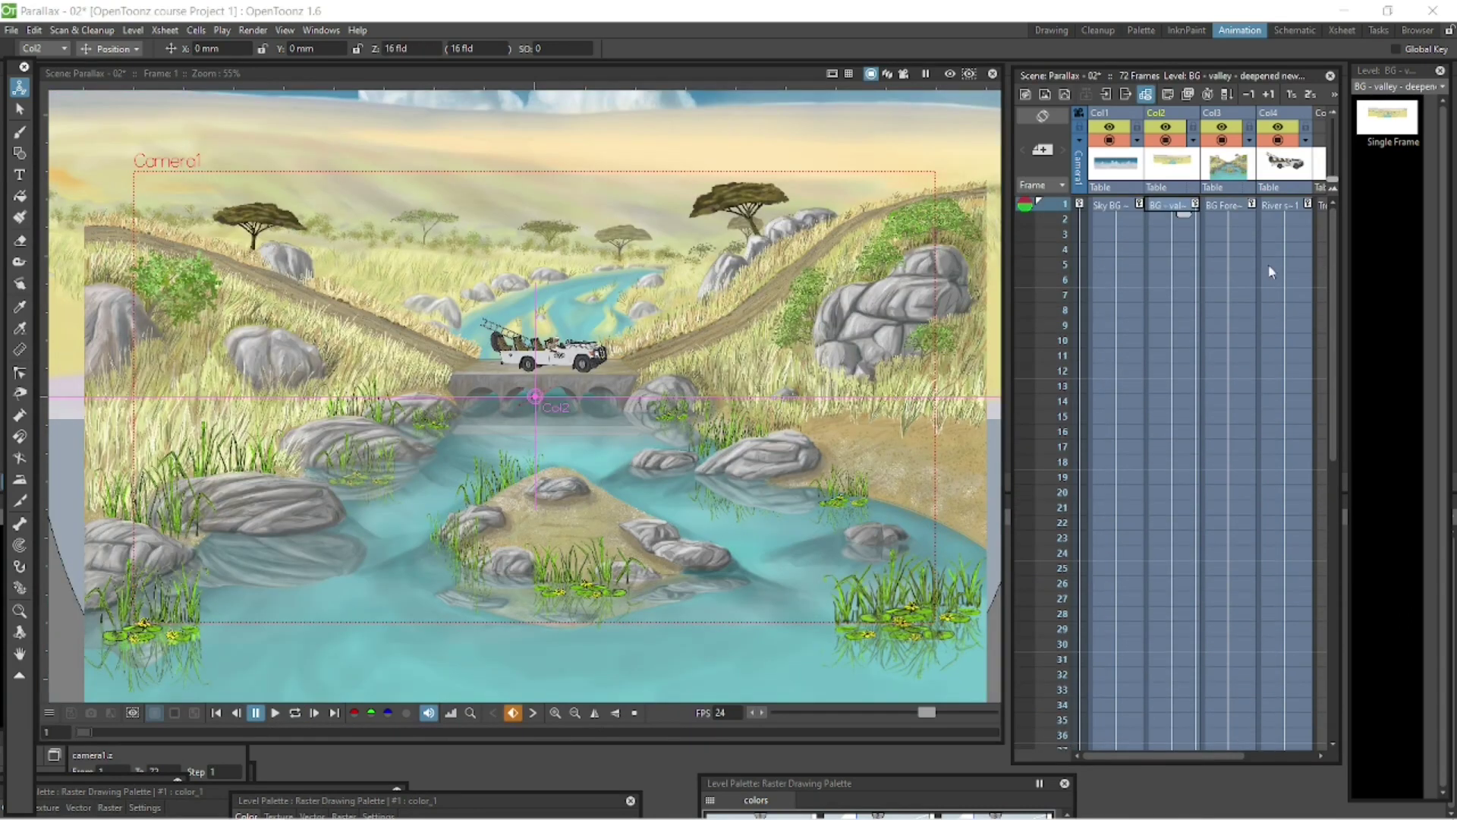
pyautogui.click(887, 73)
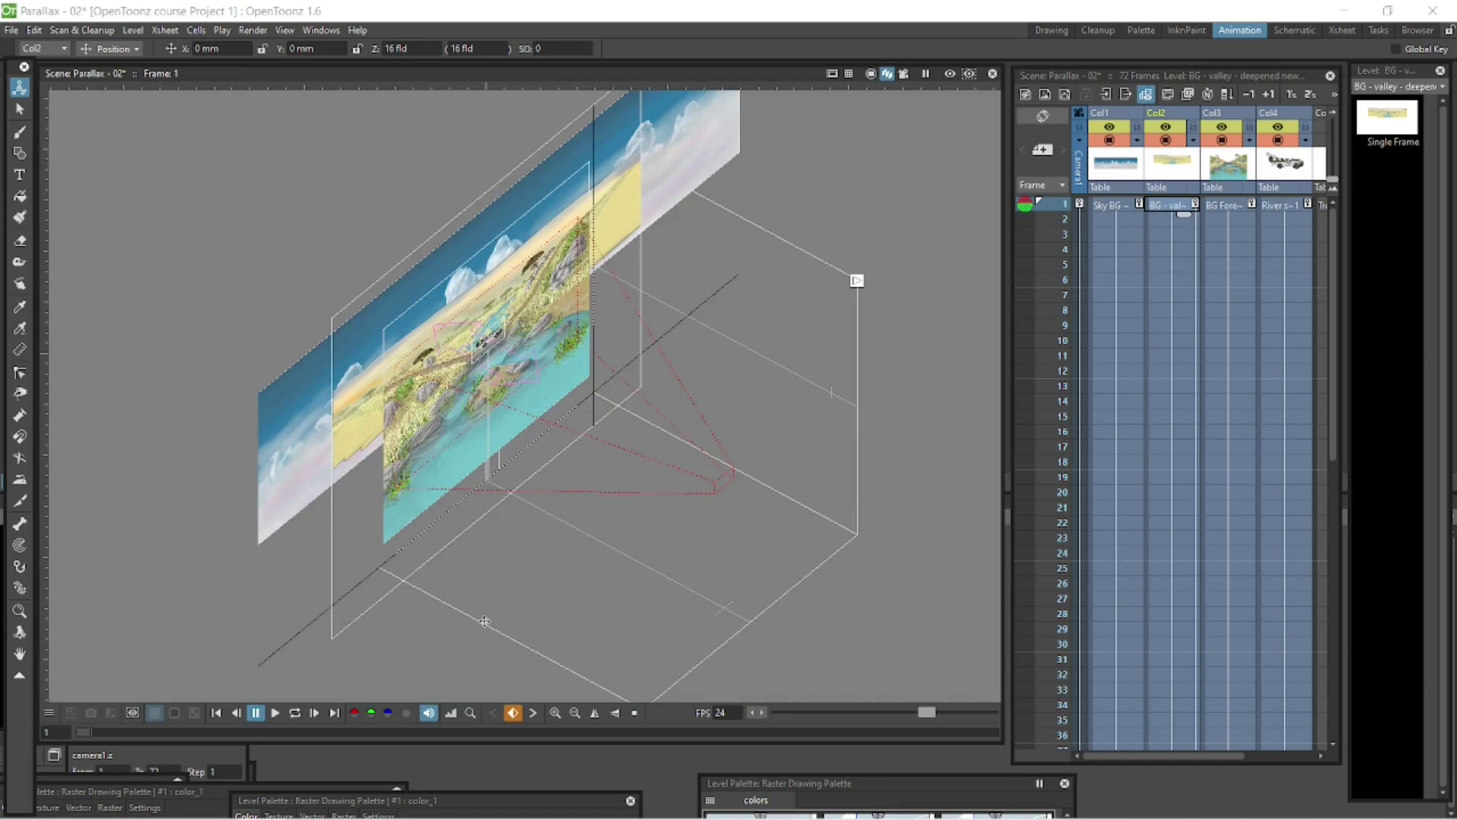
pyautogui.click(292, 716)
pyautogui.click(256, 712)
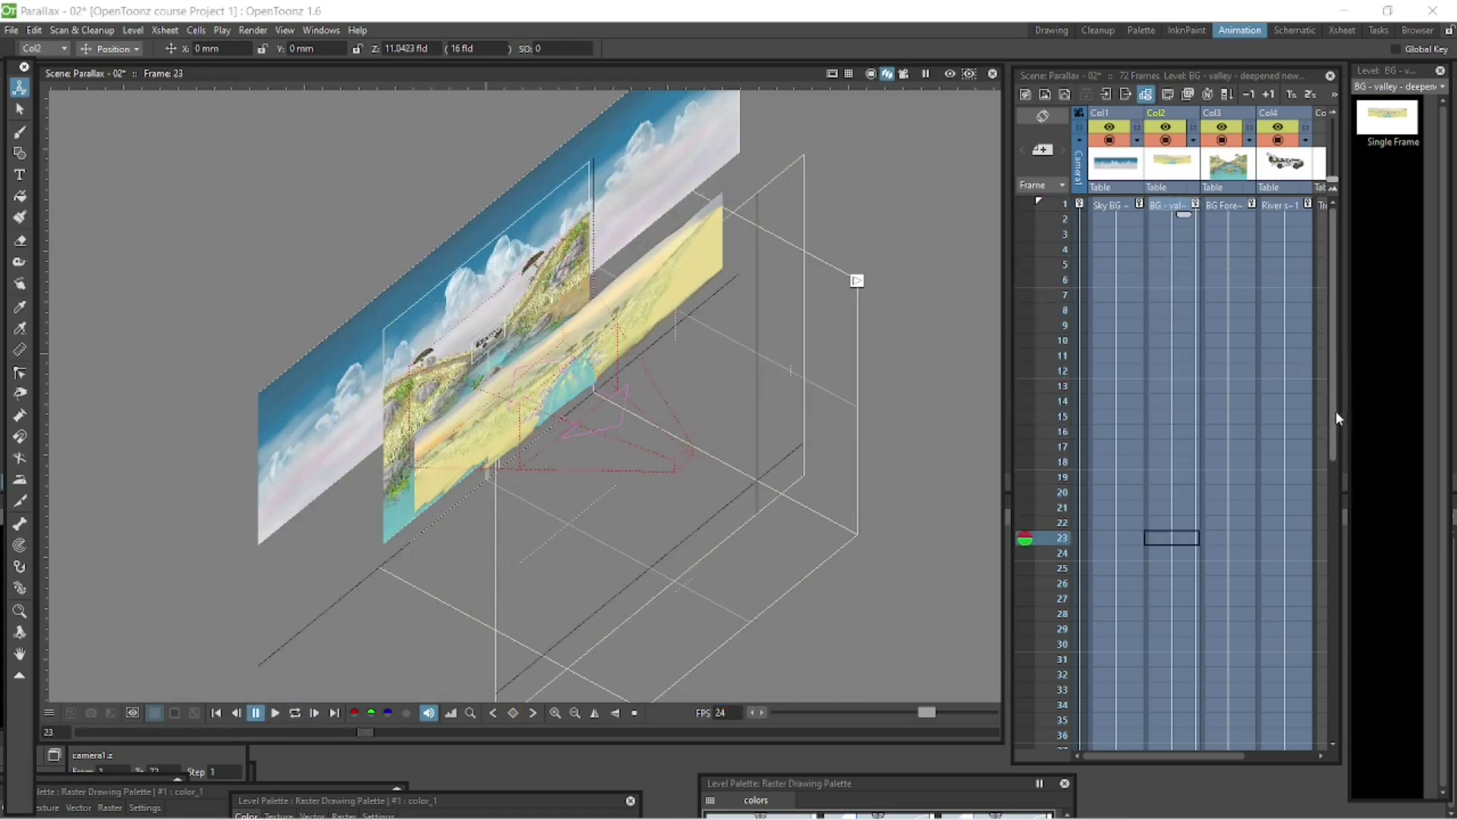
pyautogui.moveTo(1353, 586); pyautogui.dragTo(1349, 674)
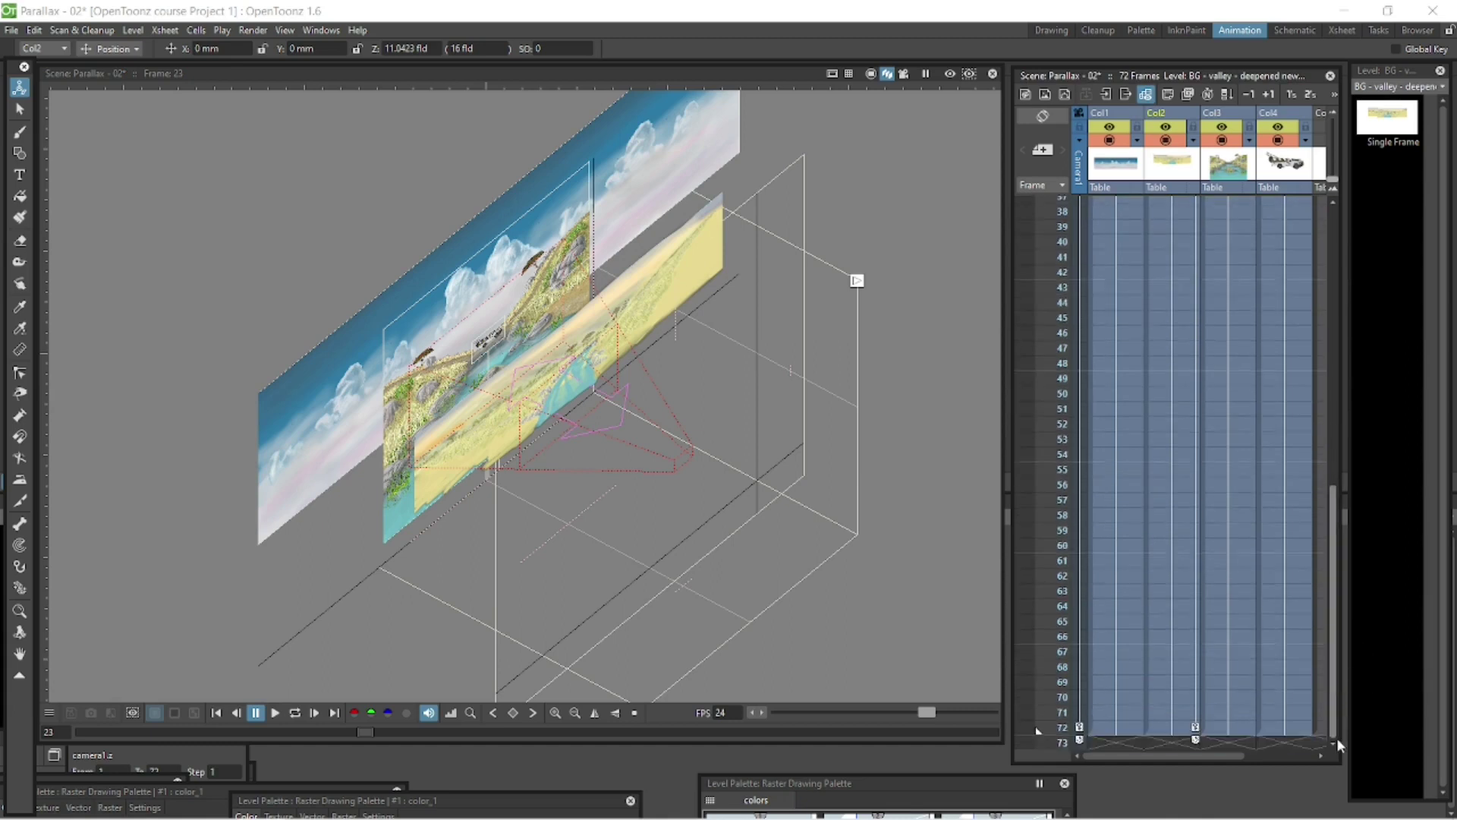
pyautogui.click(1198, 728)
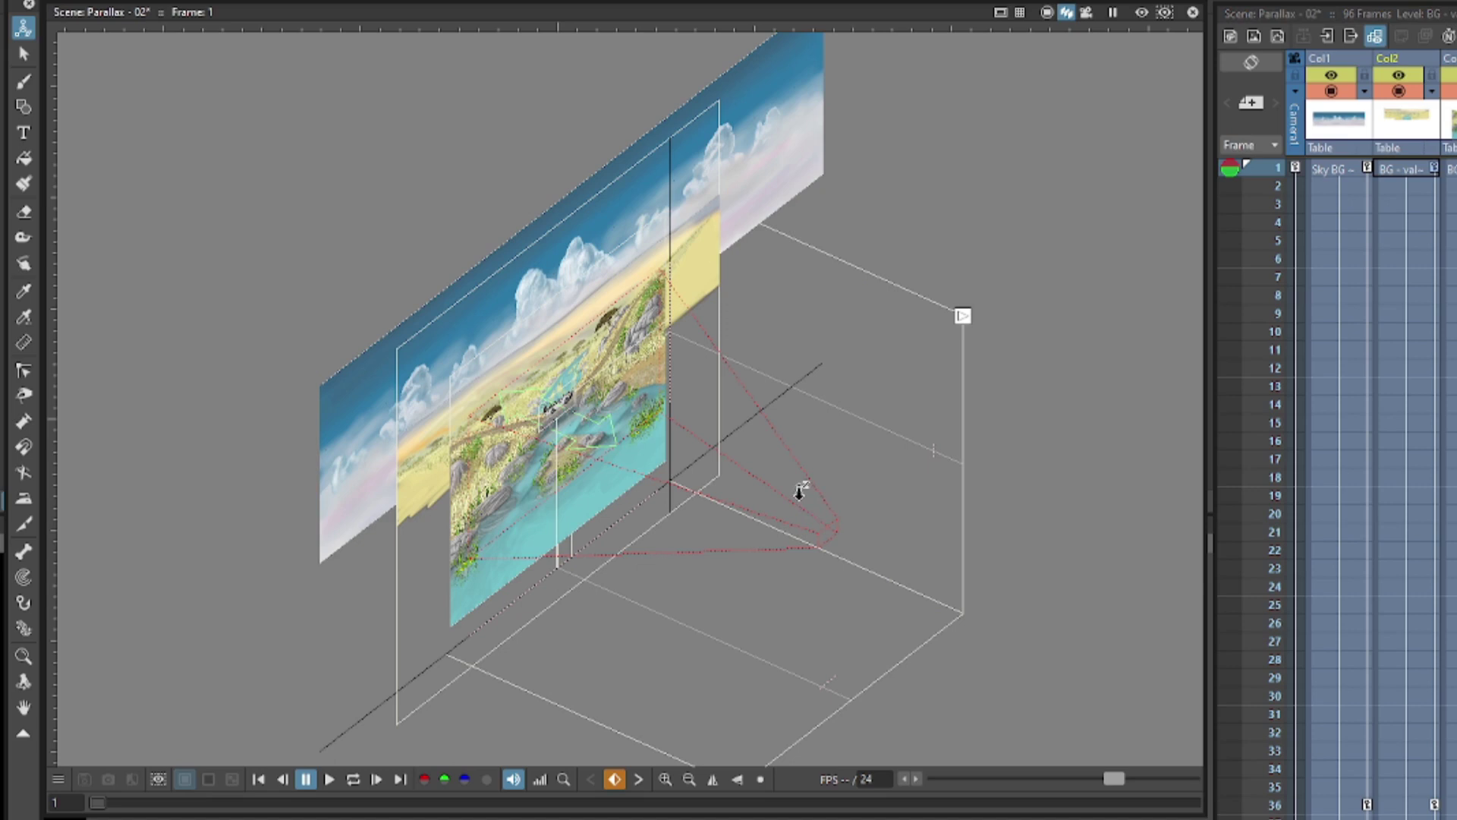
# - Change Col2's frame-72 Z to 32 fld and loop-preview the valley flying forward
pyautogui.moveTo(799, 492); pyautogui.dragTo(901, 537)
pyautogui.press('space')
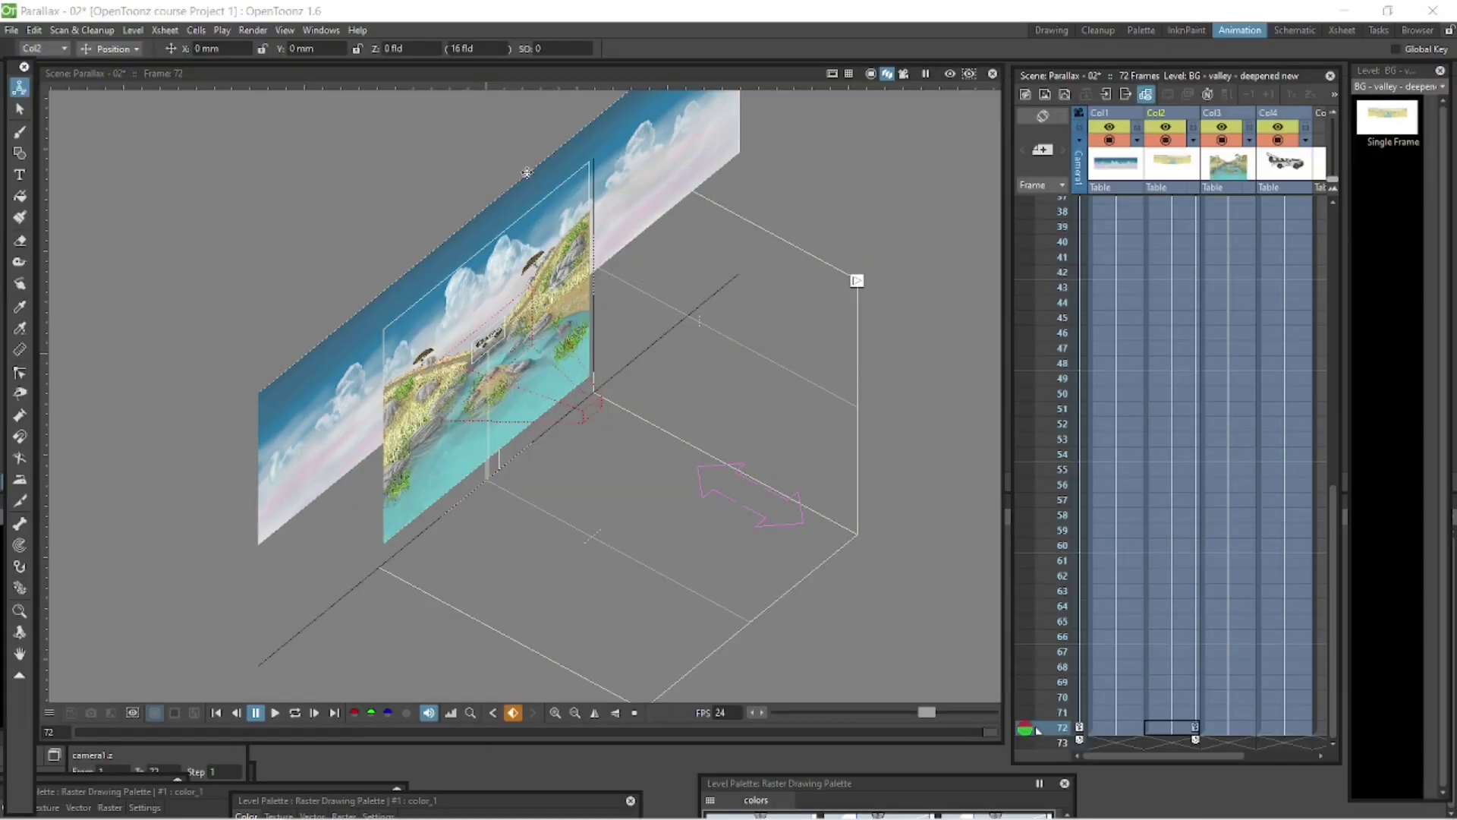
pyautogui.click(387, 48)
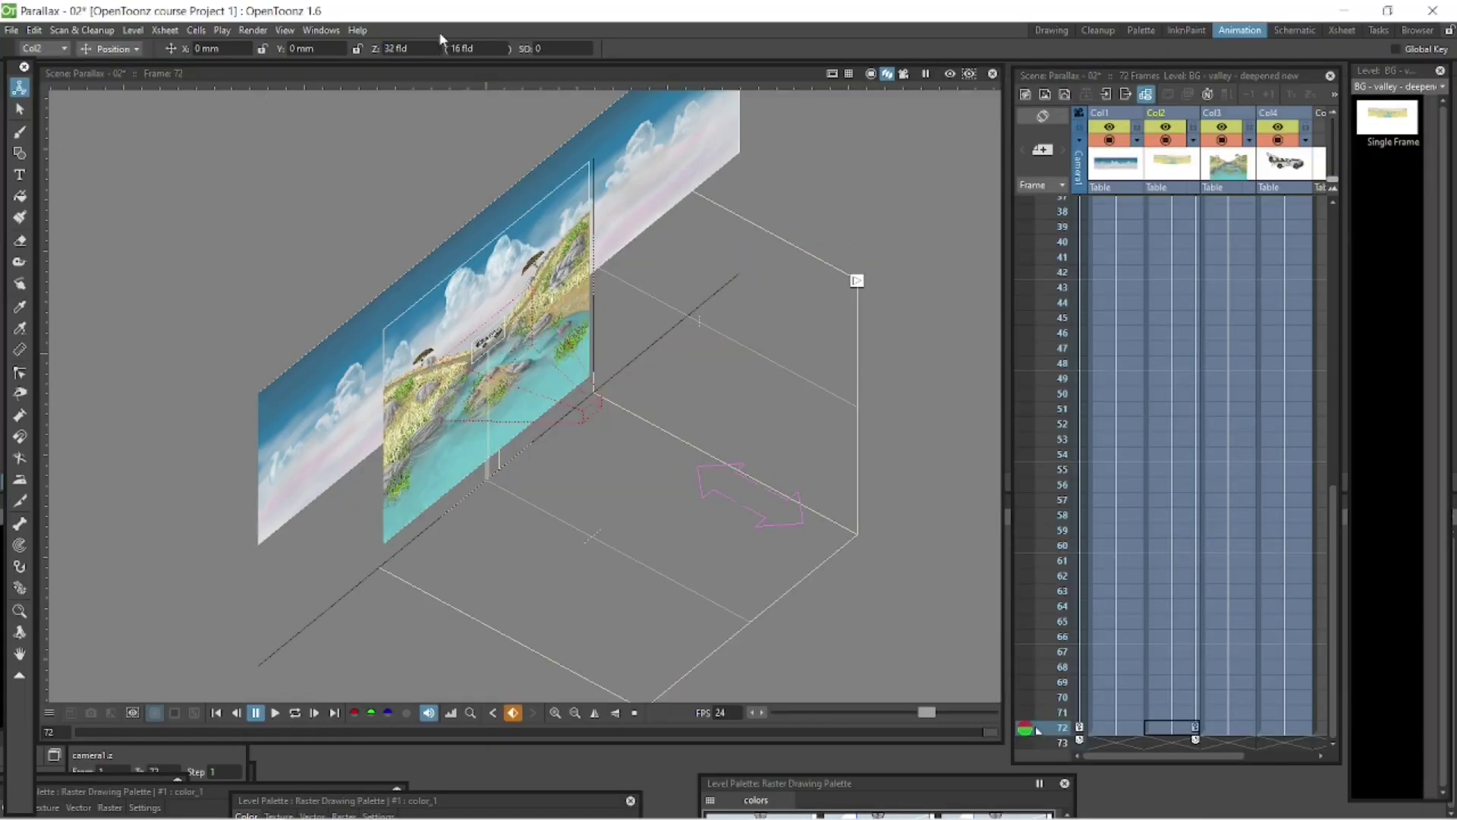
pyautogui.write('32')
pyautogui.press('Return')
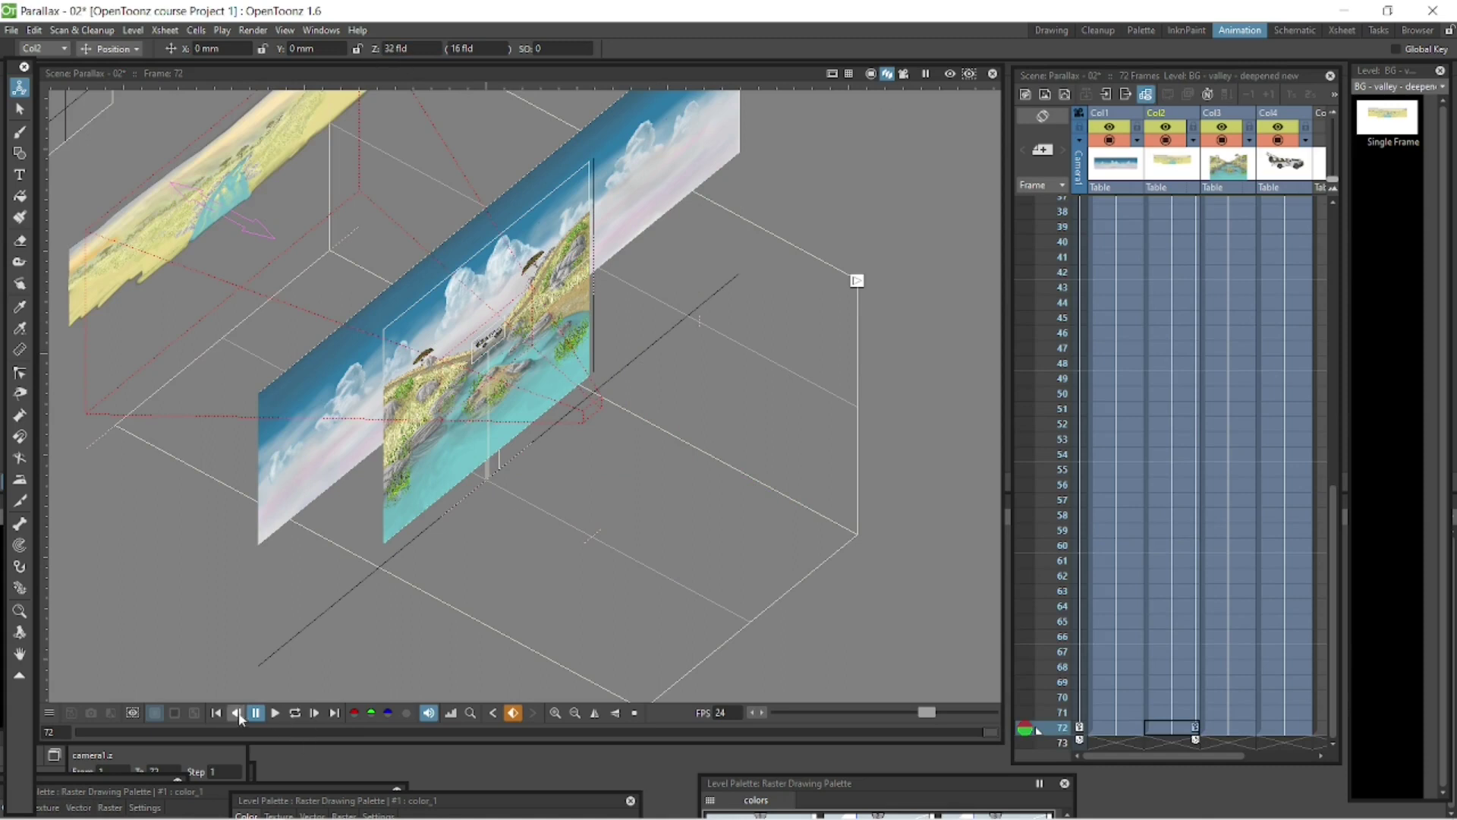
pyautogui.click(294, 712)
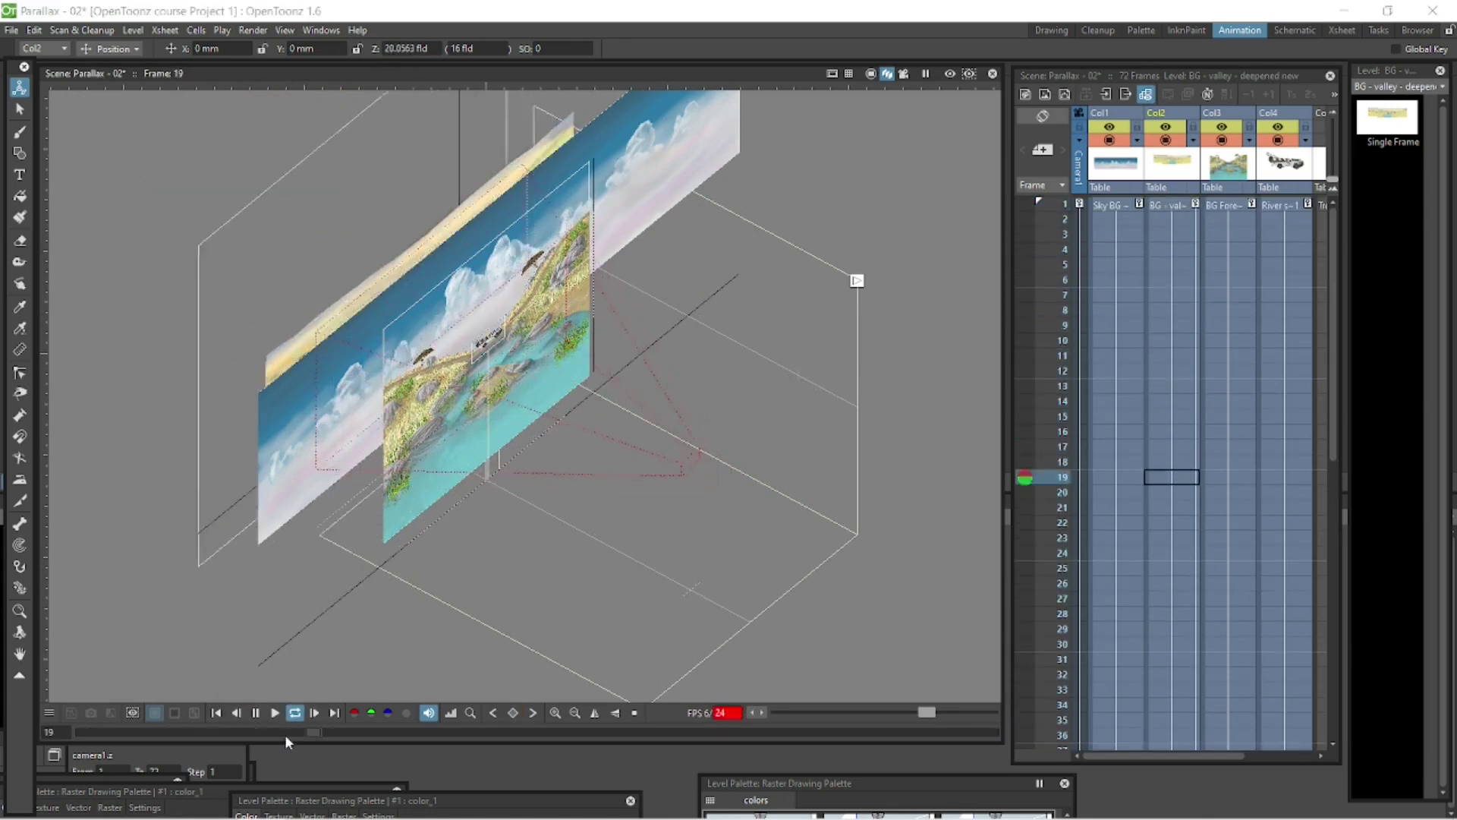
pyautogui.click(275, 712)
# - Key the sky layer in Col1 to Z 40 at frame 72
pyautogui.click(1147, 205)
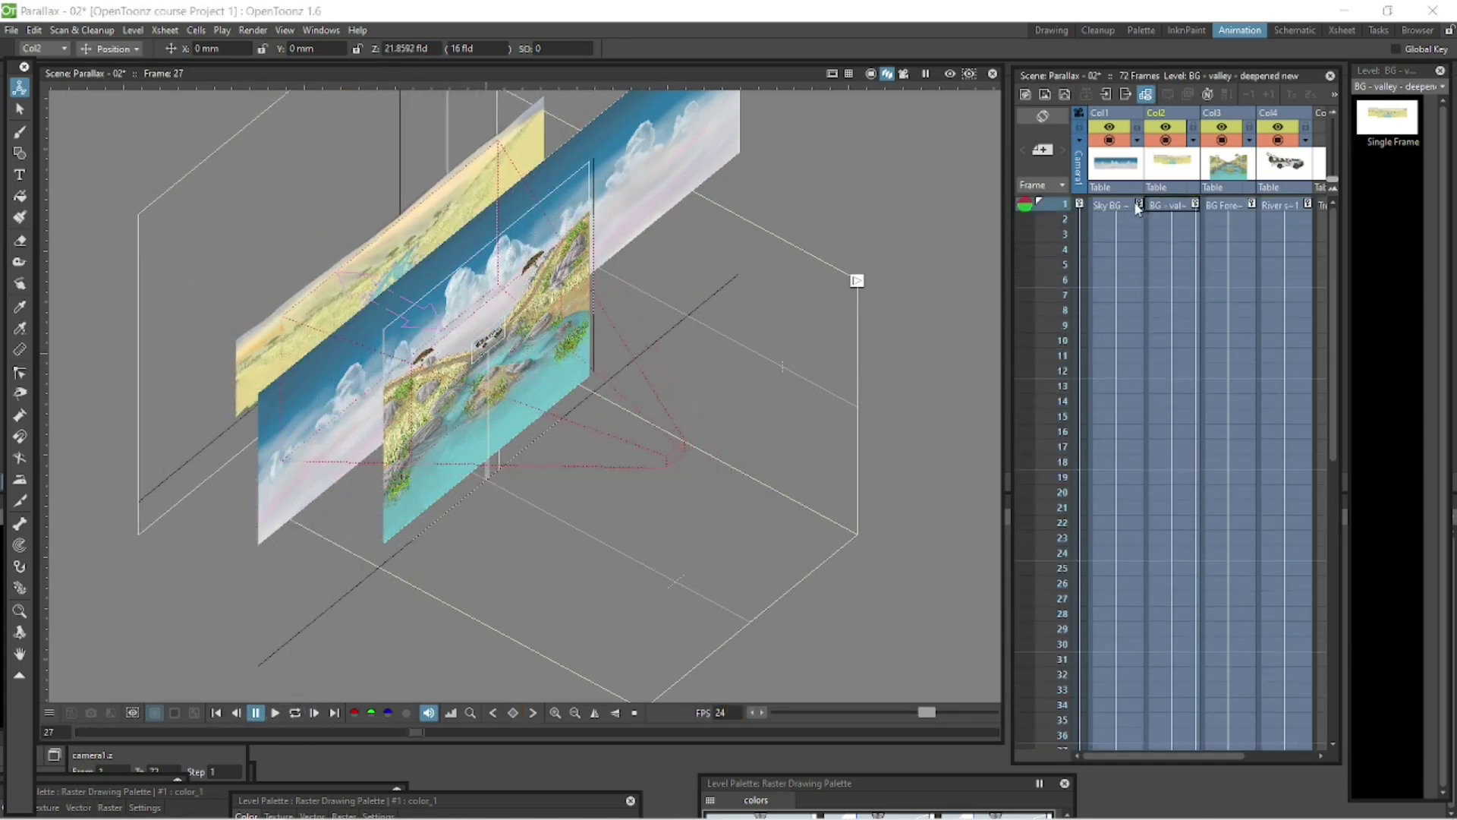
pyautogui.moveTo(1329, 287); pyautogui.dragTo(1316, 670)
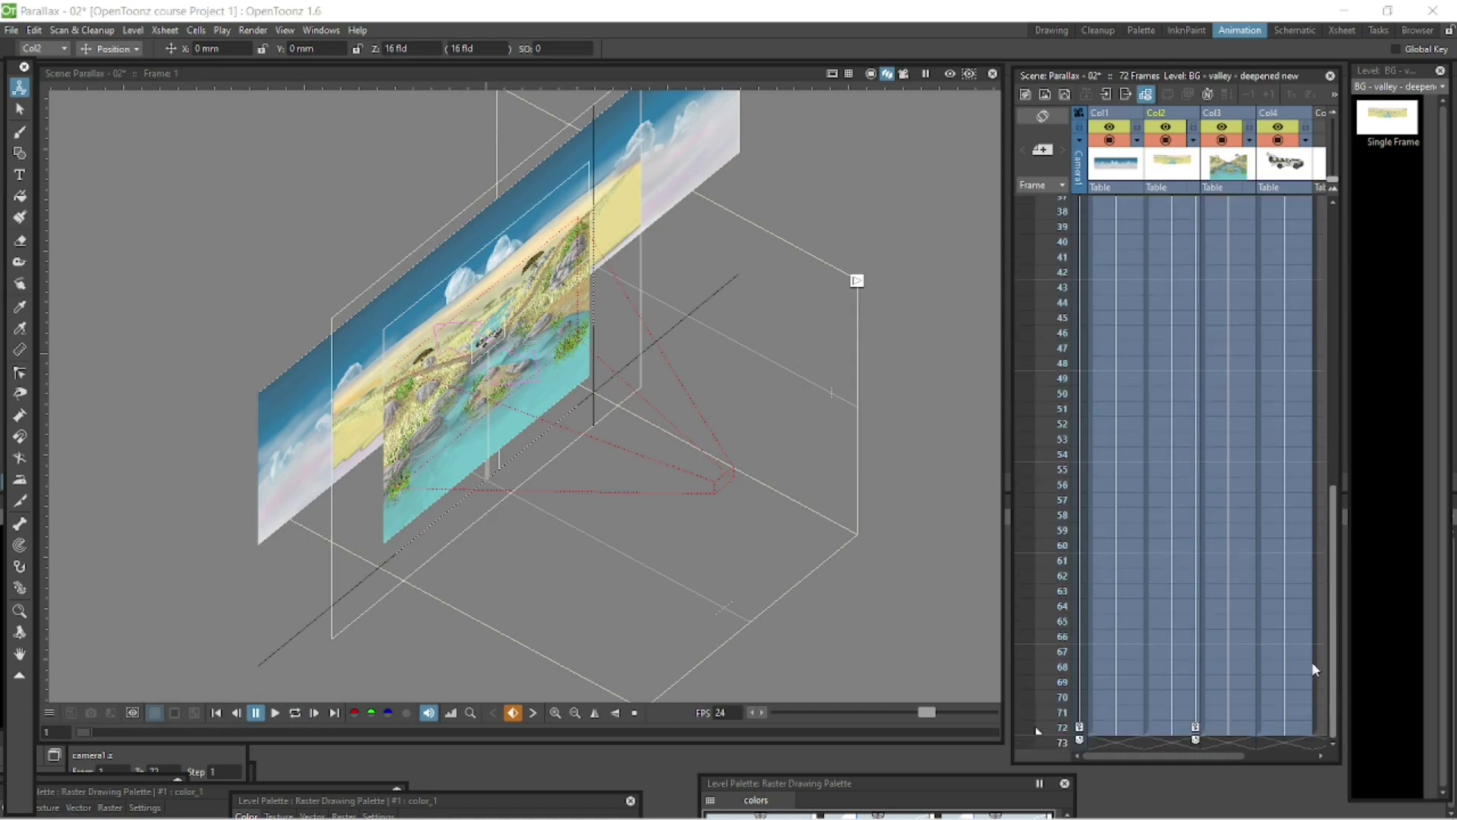
pyautogui.click(1122, 729)
pyautogui.click(411, 48)
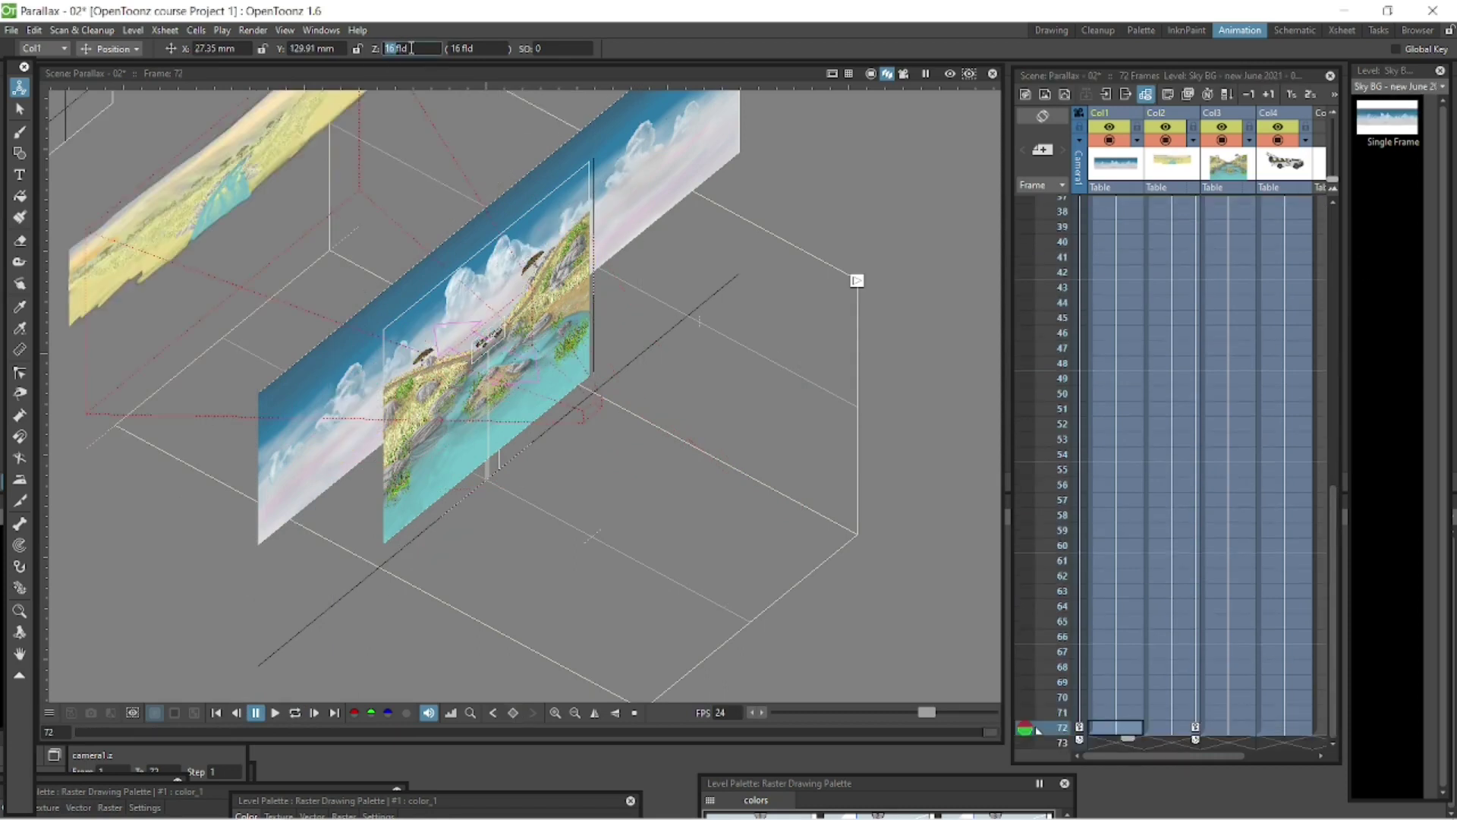
pyautogui.write('40')
pyautogui.press('Return')
pyautogui.hotkey('shift', 'space')
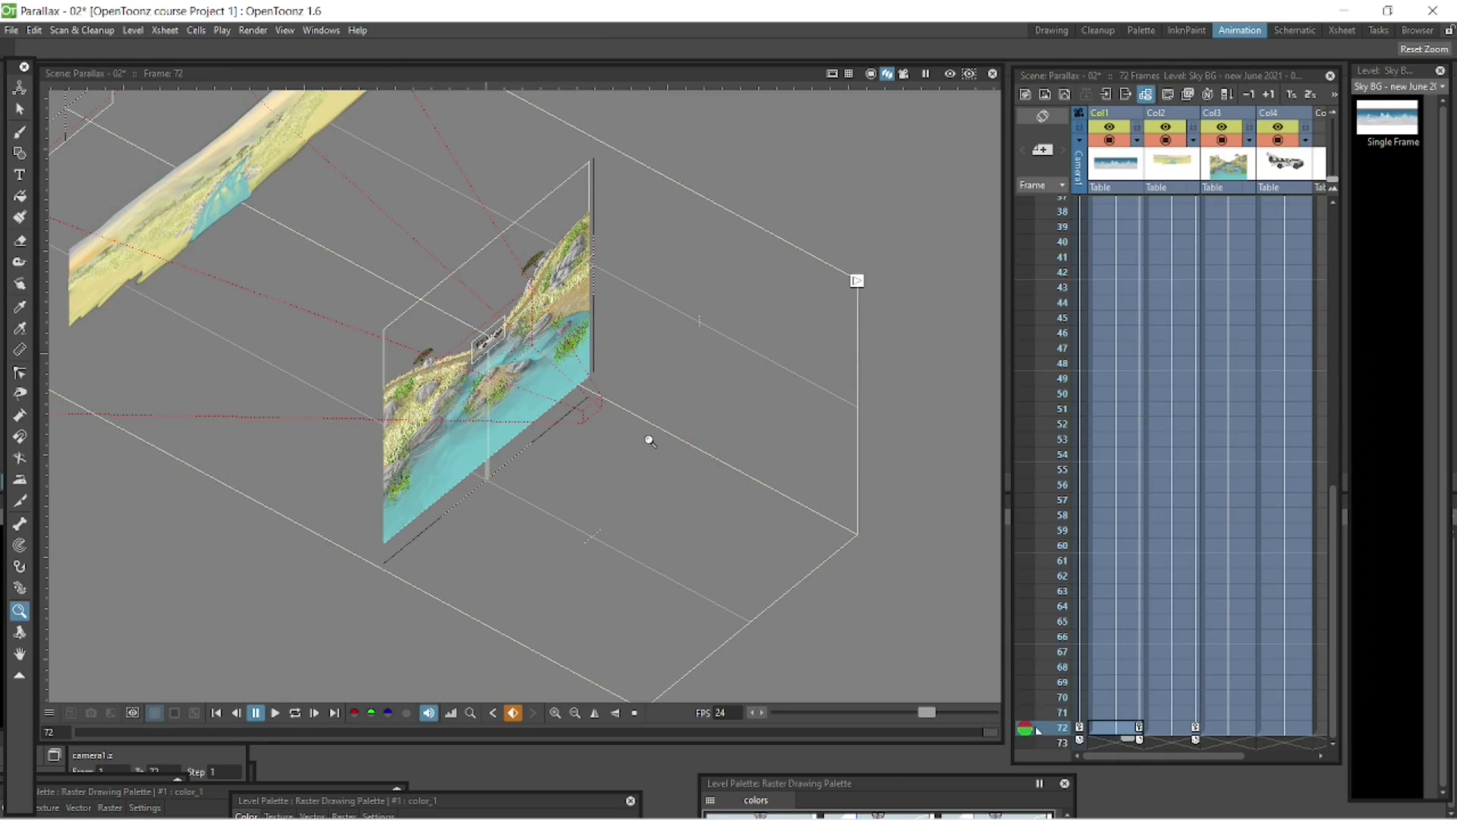
# - Zoom out to check the sky depth change in playback, then switch to Camera View
pyautogui.moveTo(647, 453); pyautogui.dragTo(721, 511)
pyautogui.press('space')
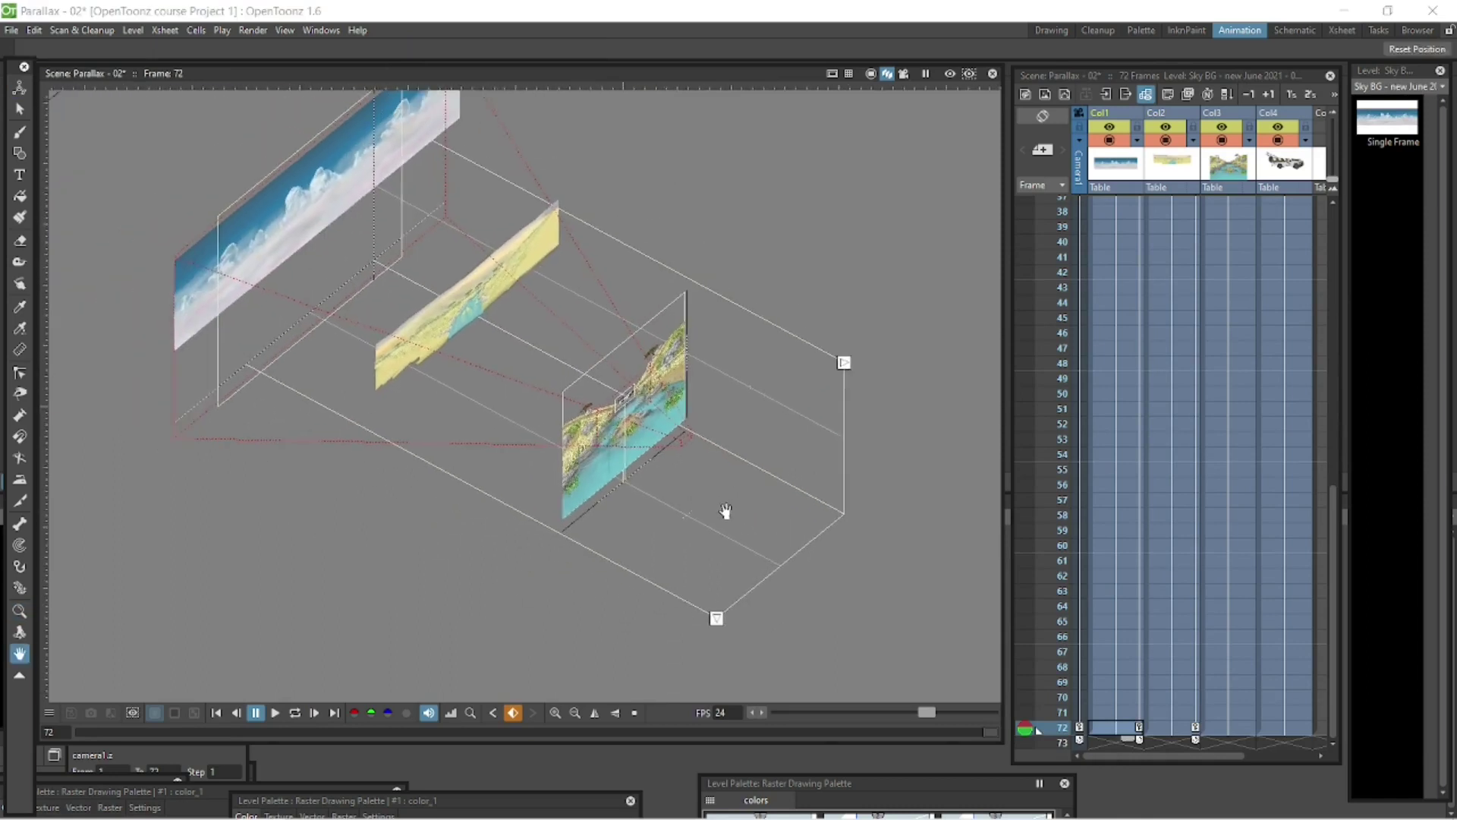
pyautogui.click(276, 713)
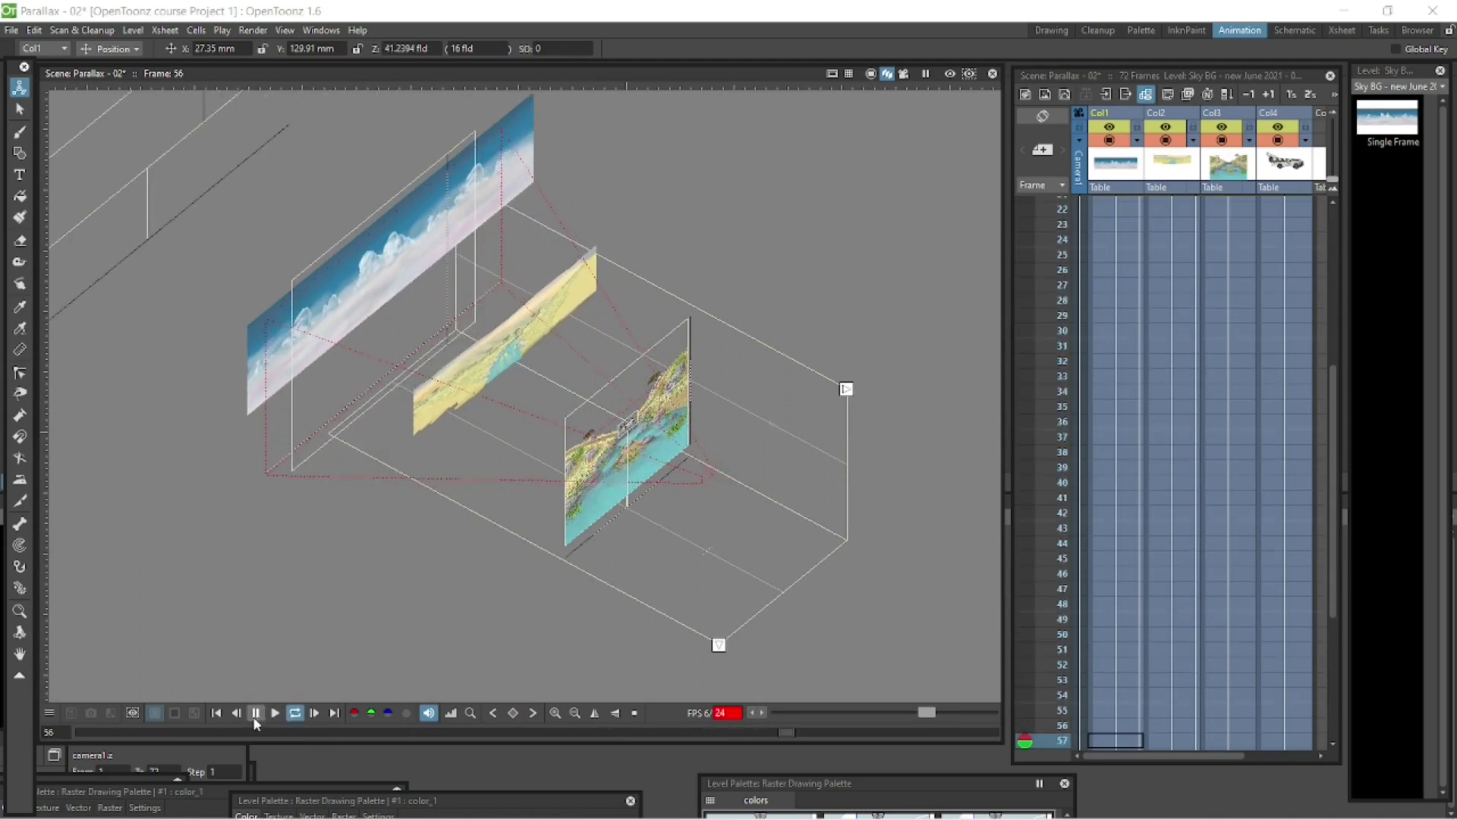
pyautogui.click(255, 714)
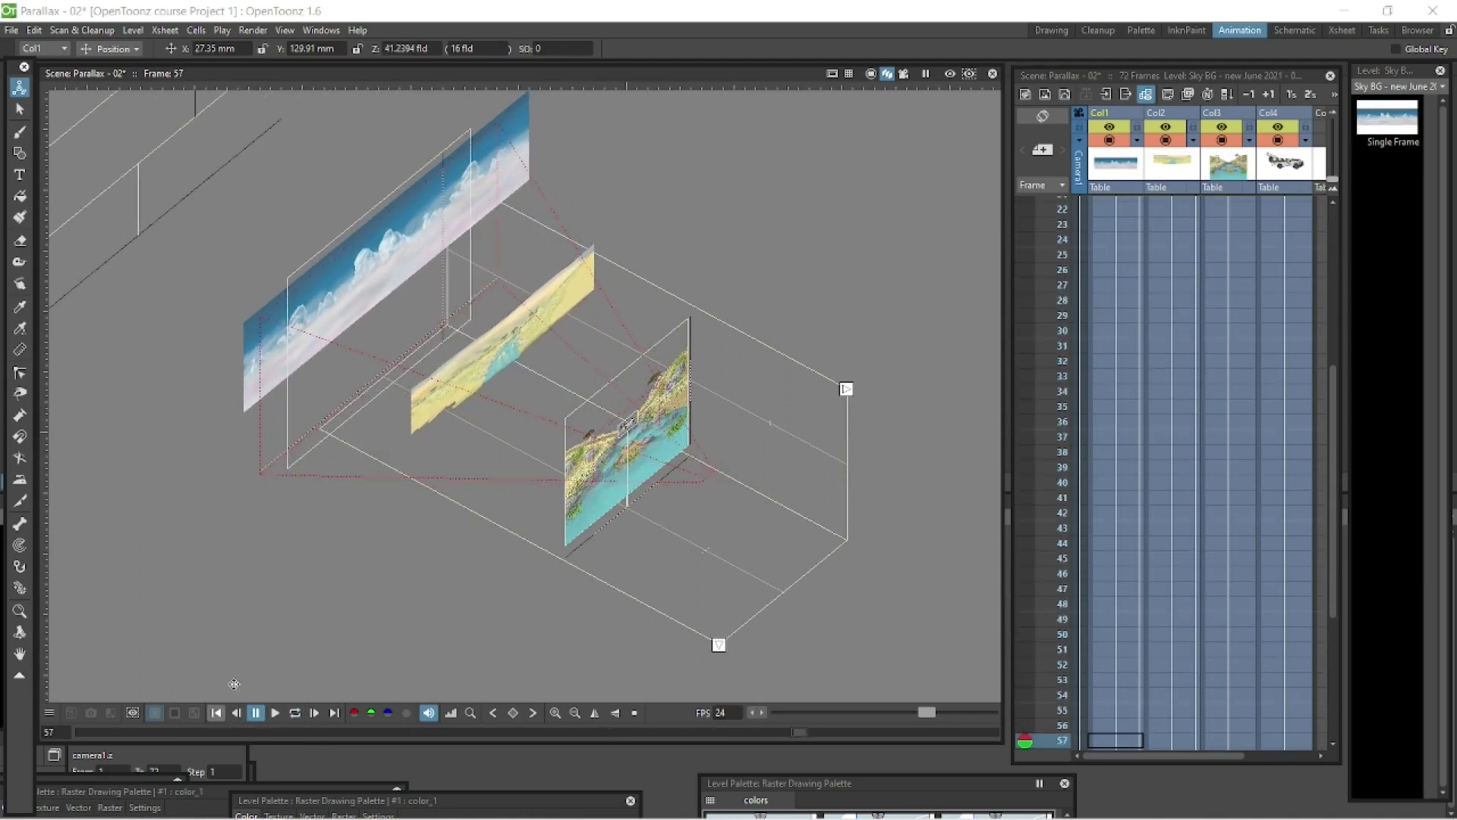
pyautogui.click(904, 73)
pyautogui.click(217, 714)
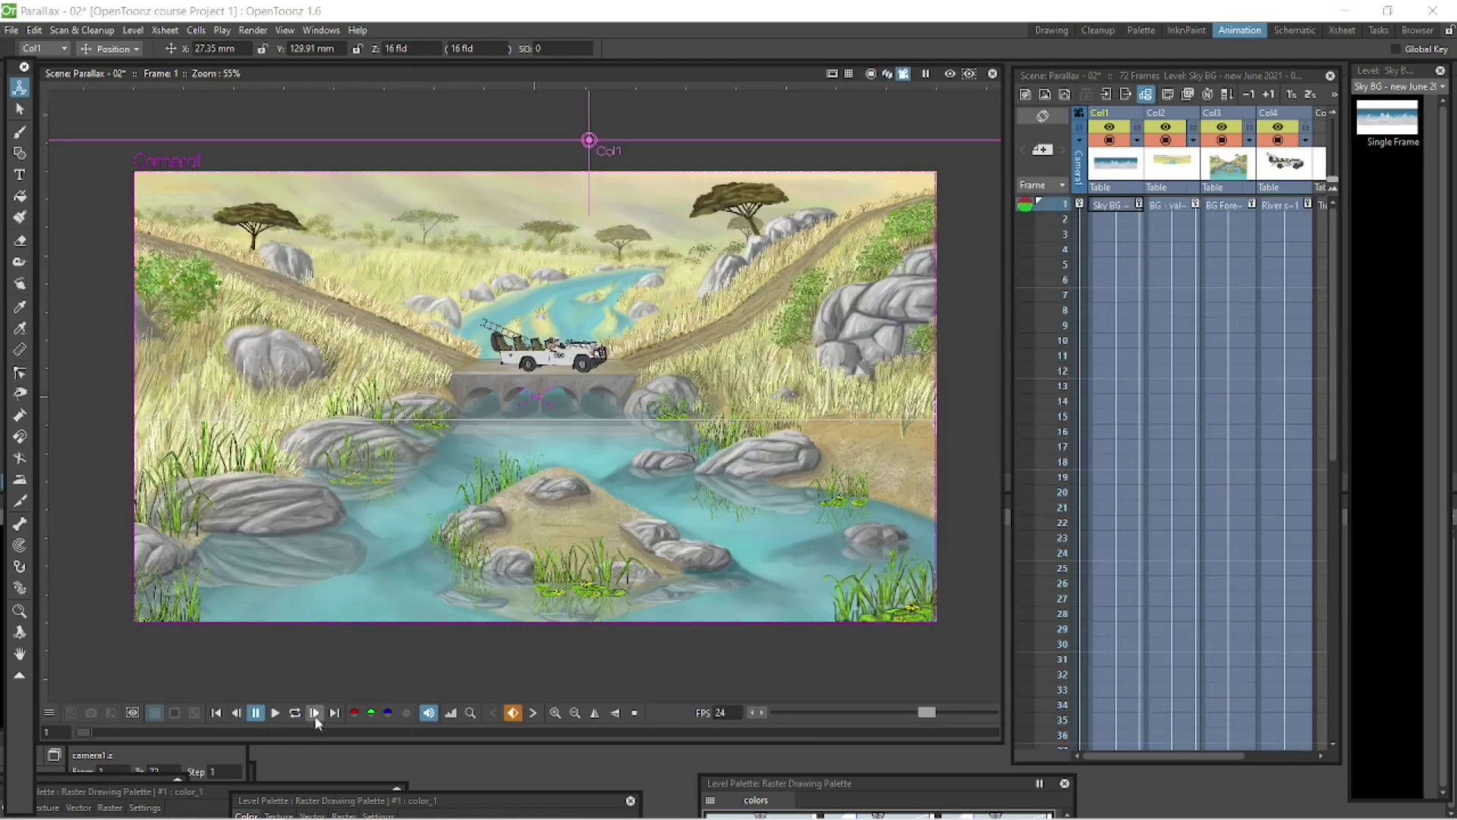
pyautogui.click(296, 715)
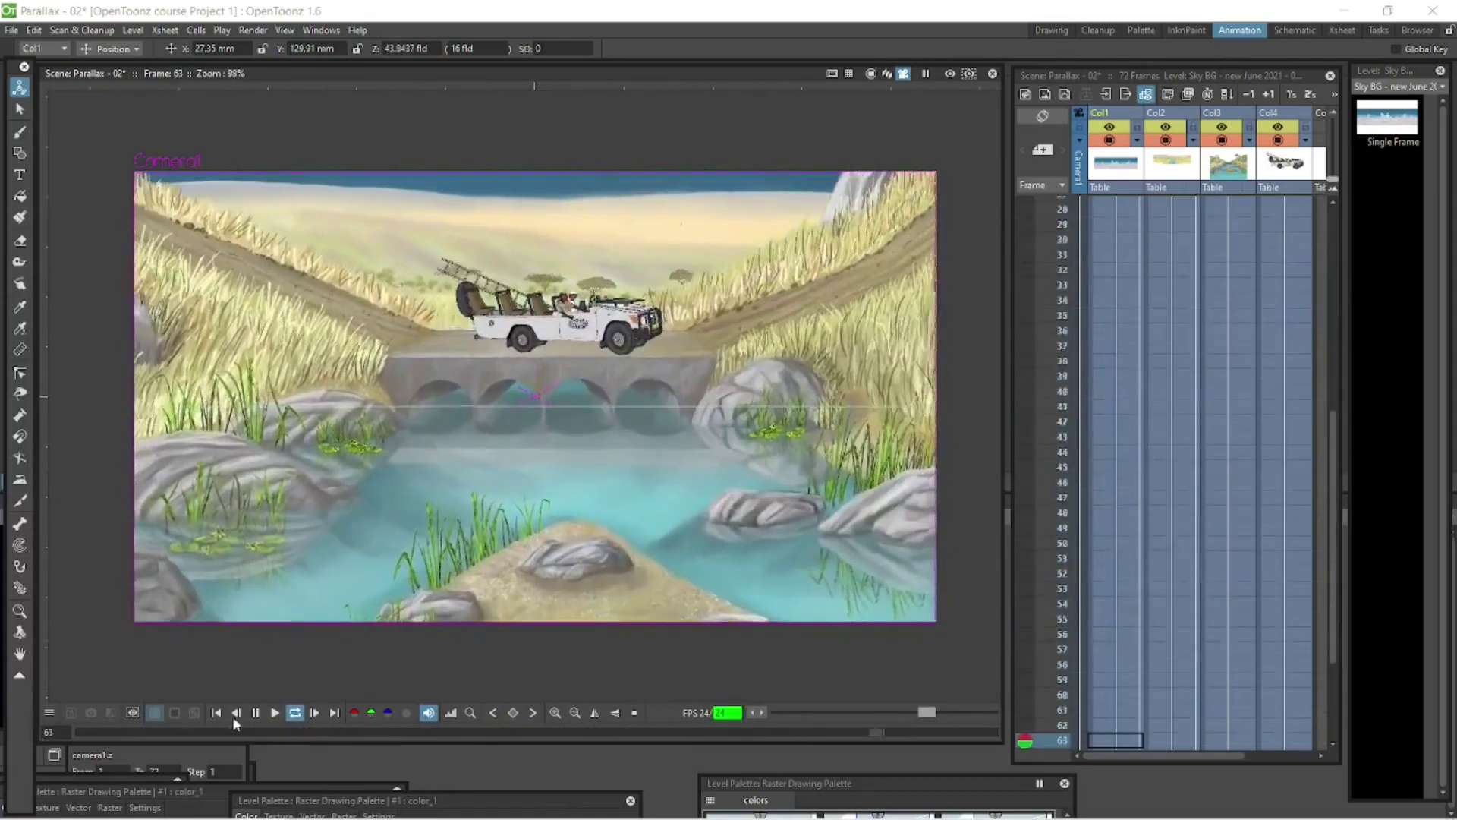
pyautogui.click(256, 714)
pyautogui.scroll(-6, 1142, 721)
pyautogui.click(1038, 729)
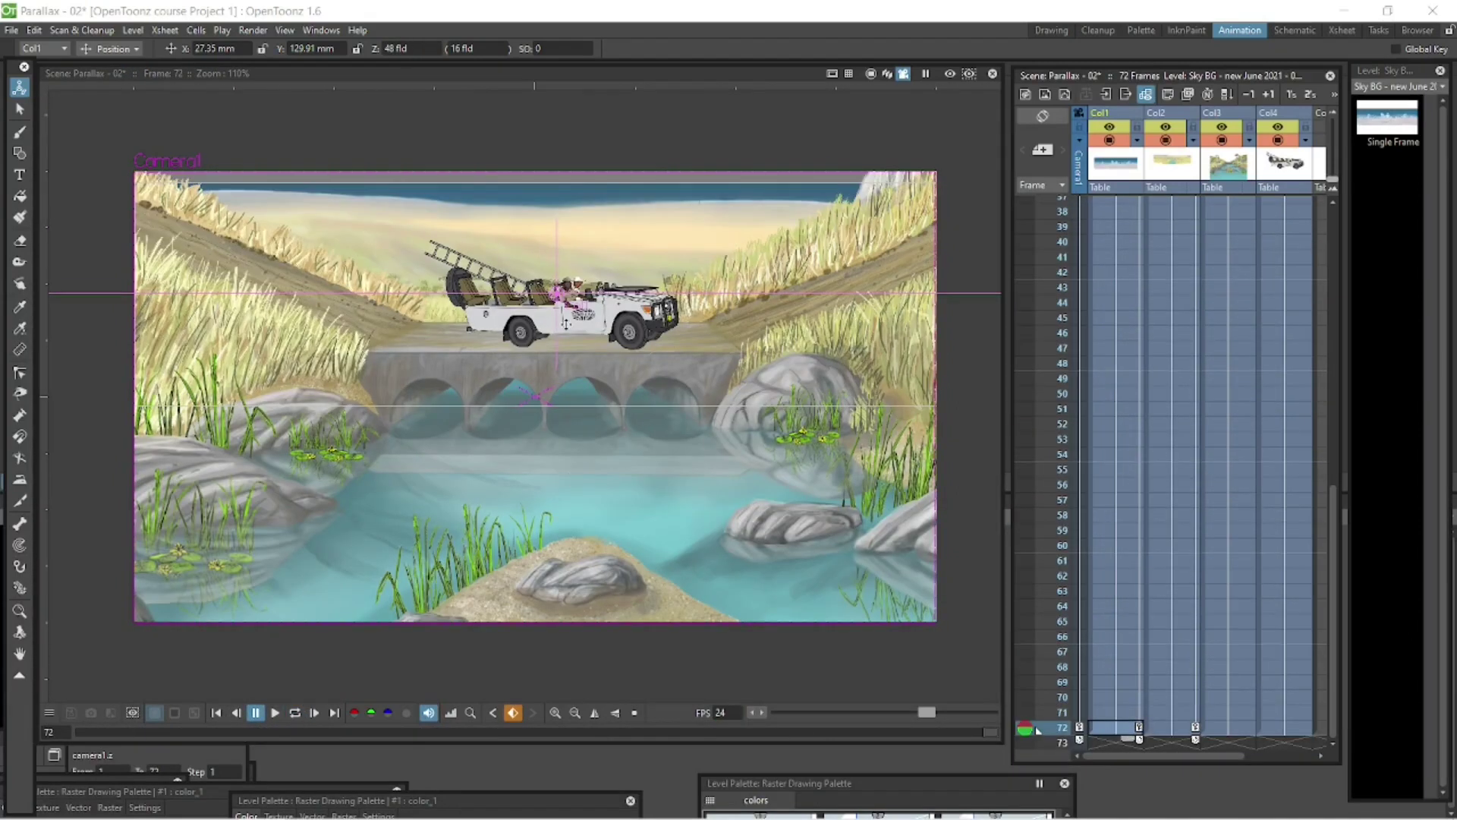
pyautogui.click(1173, 730)
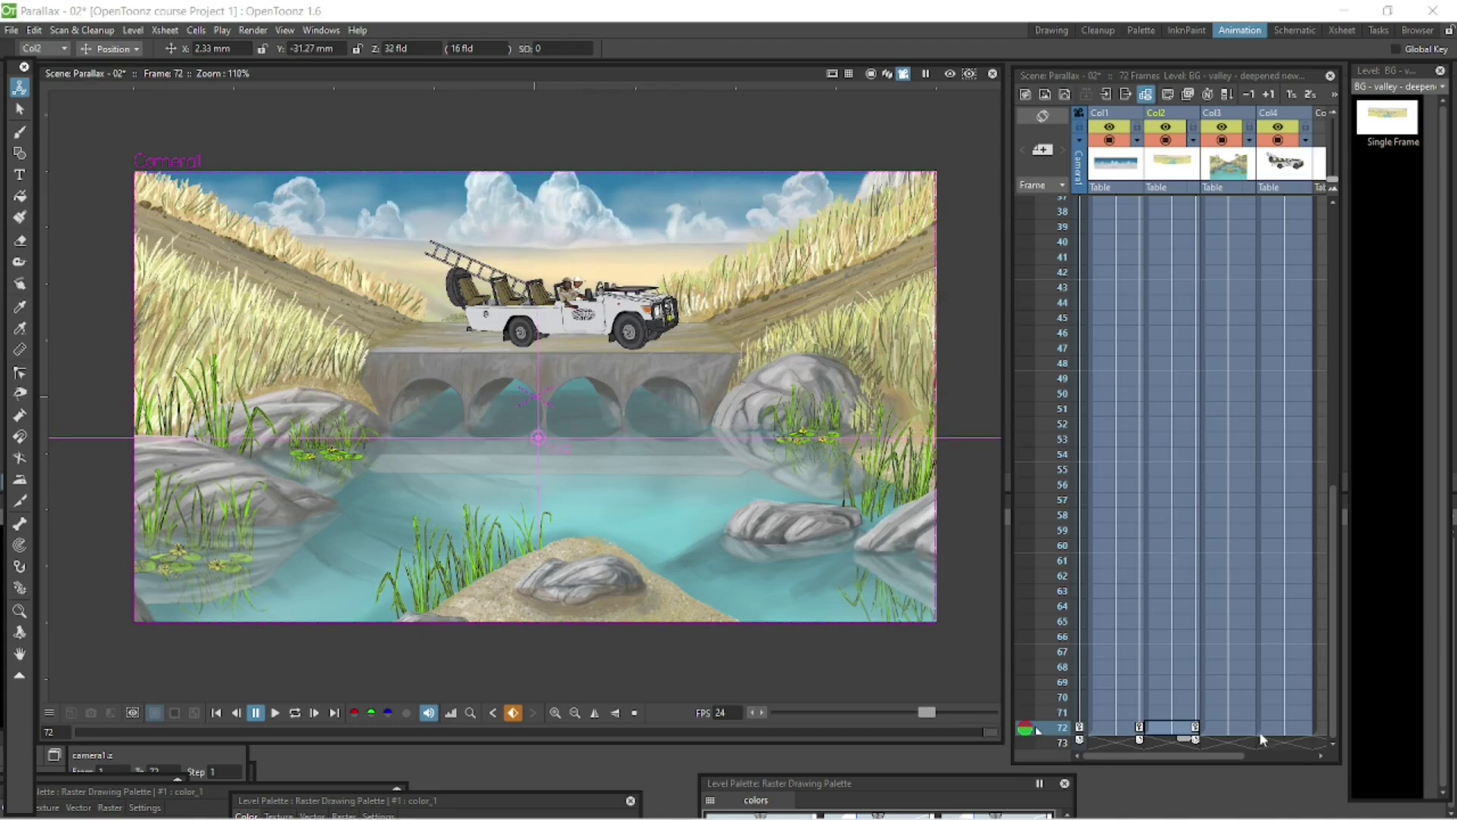
pyautogui.click(1227, 729)
pyautogui.moveTo(593, 319); pyautogui.dragTo(591, 360)
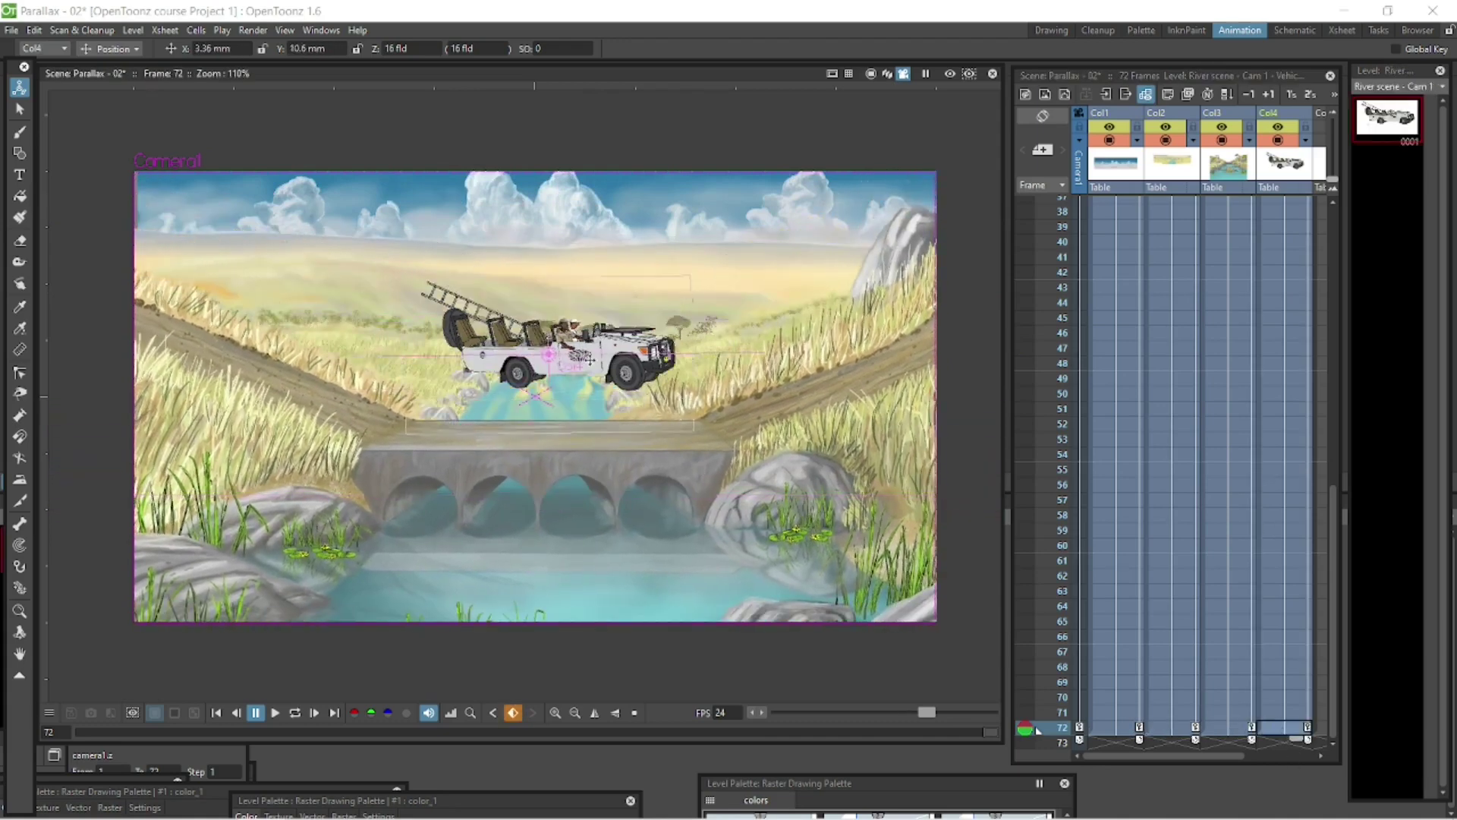
pyautogui.click(294, 713)
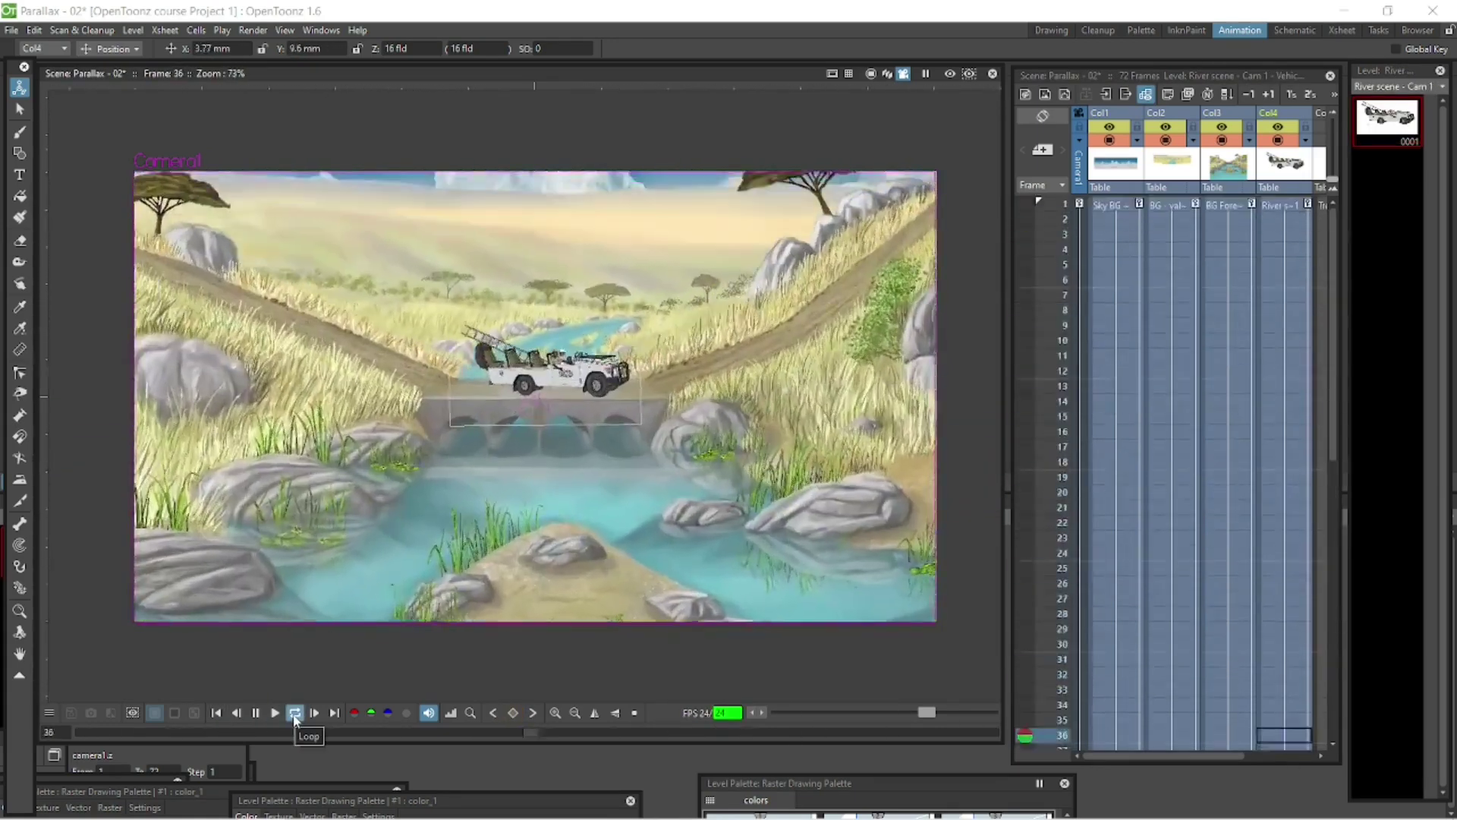
pyautogui.click(256, 713)
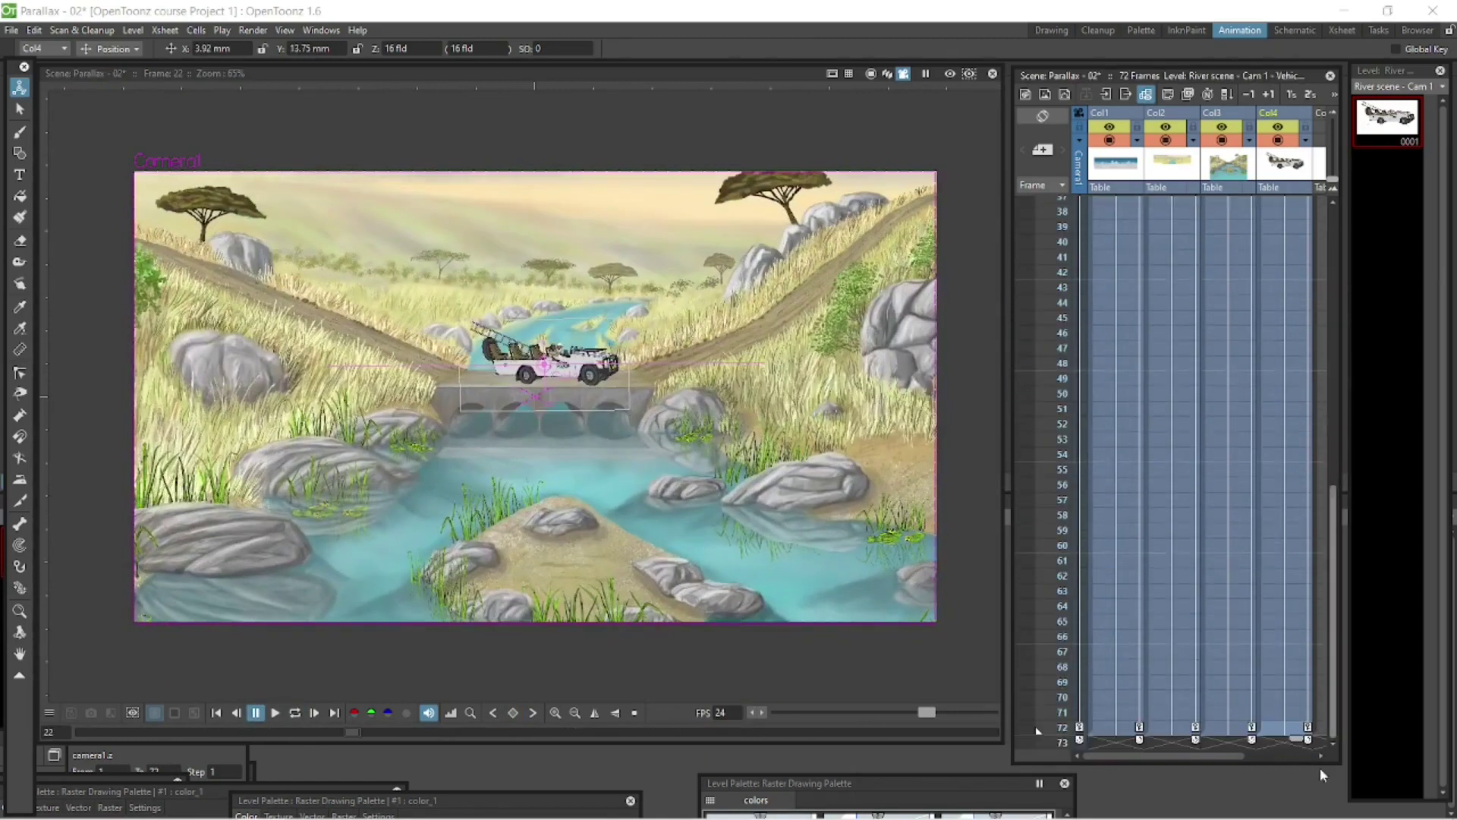
pyautogui.click(34, 30)
pyautogui.click(54, 49)
pyautogui.click(34, 31)
pyautogui.click(54, 50)
pyautogui.click(295, 713)
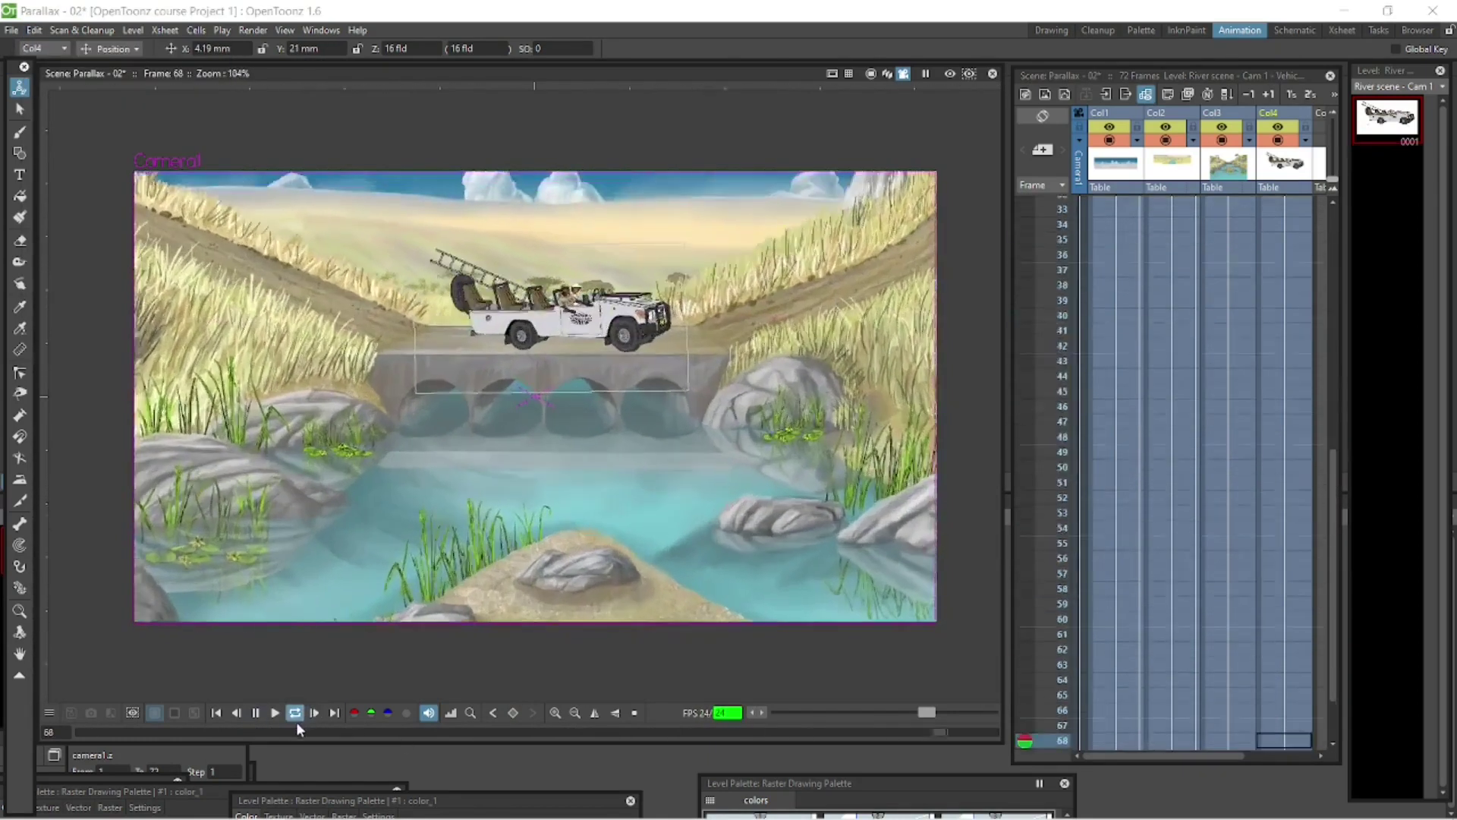
pyautogui.click(256, 713)
pyautogui.scroll(-10, 1113, 388)
pyautogui.click(1038, 729)
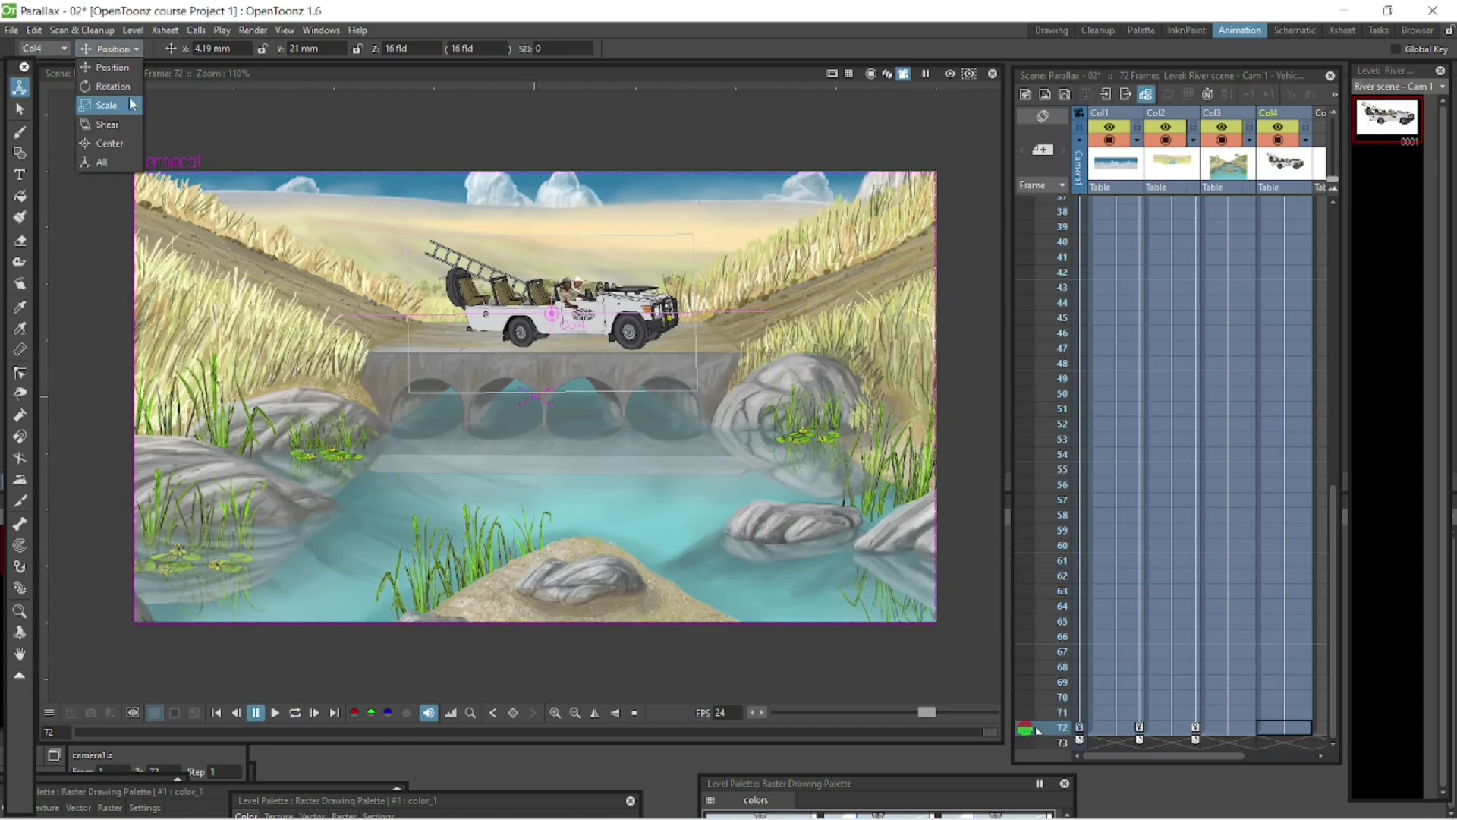
pyautogui.click(1079, 728)
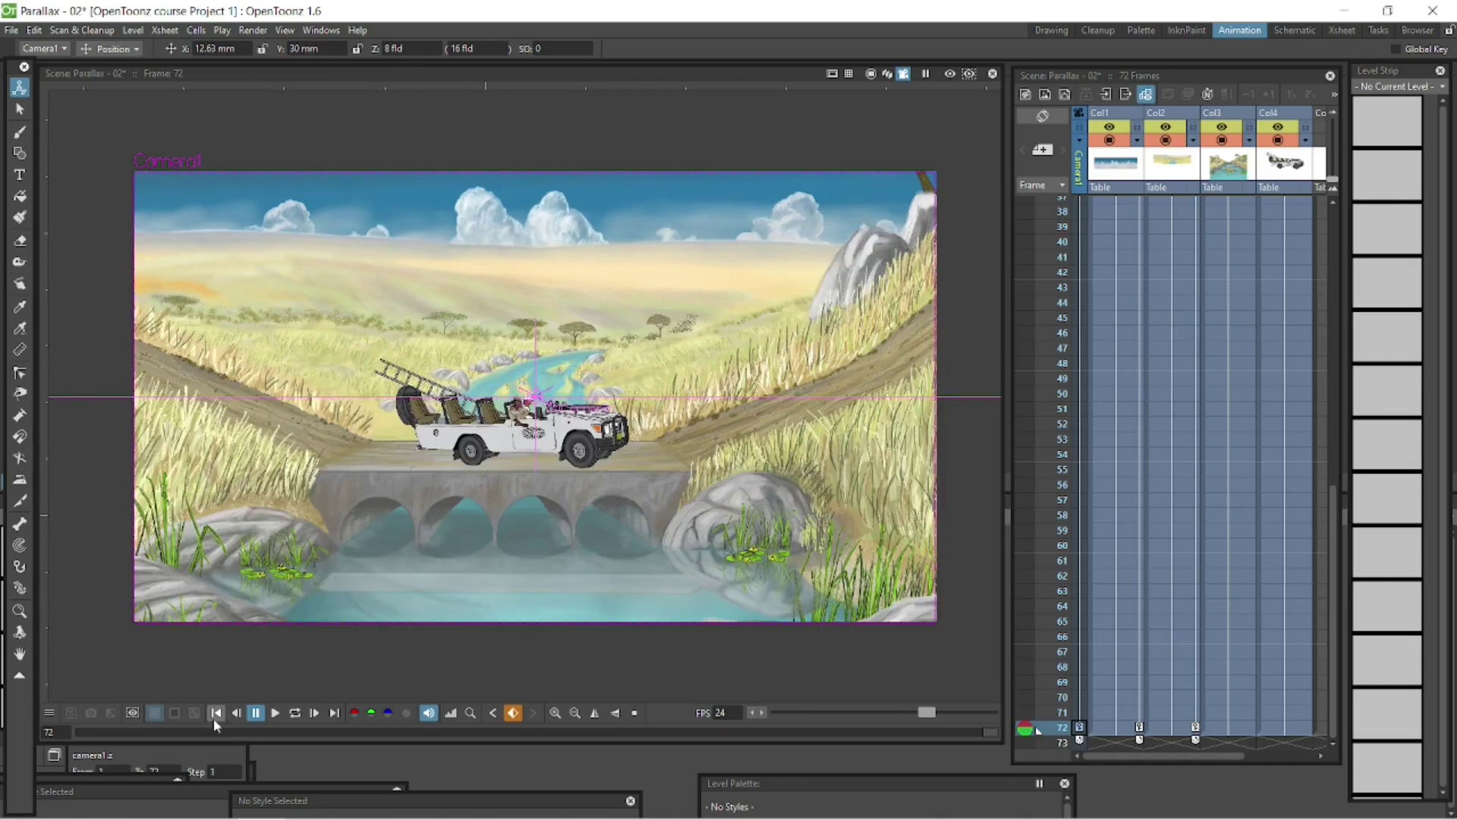
pyautogui.click(295, 712)
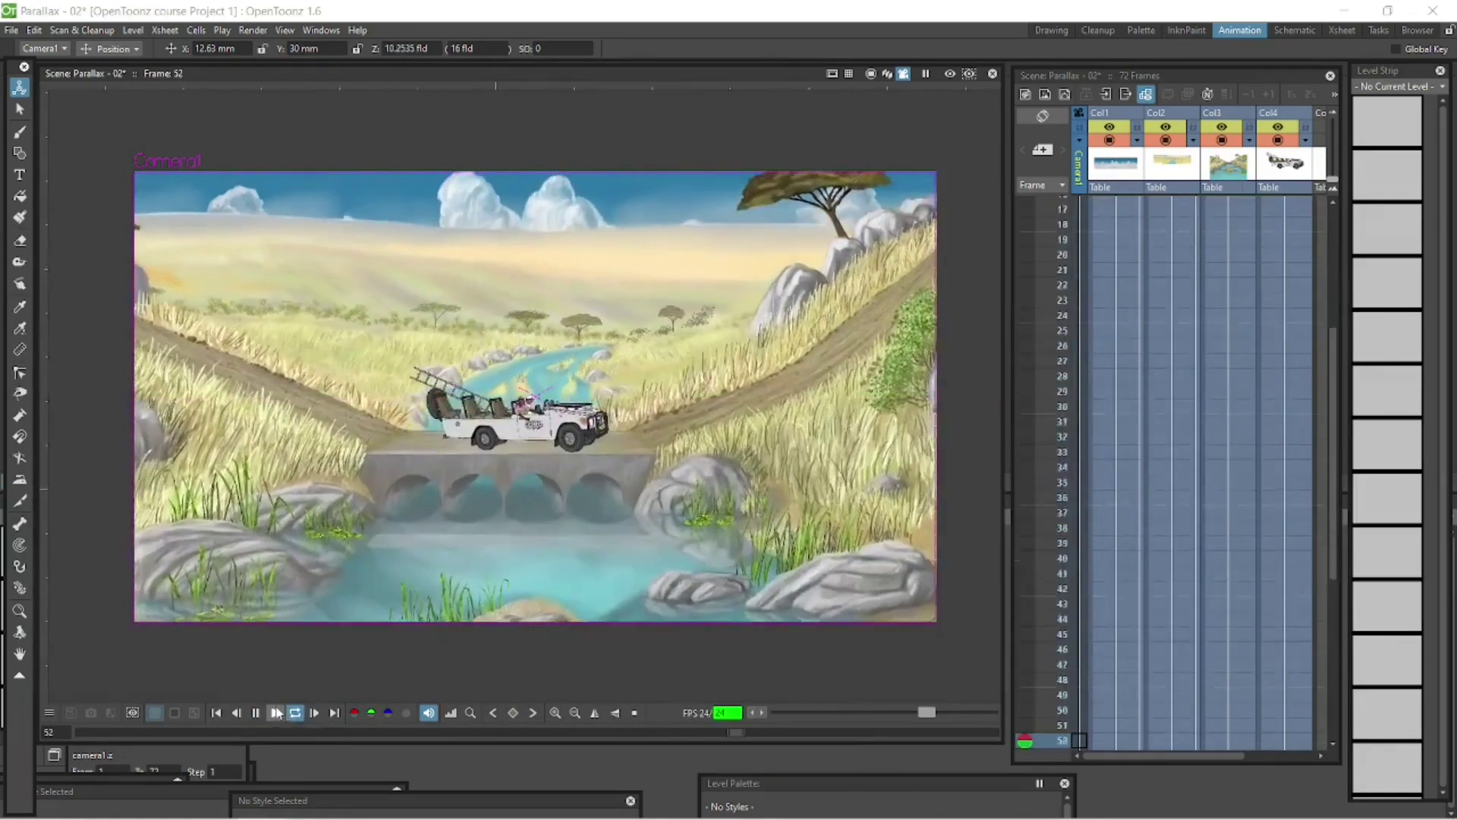
pyautogui.click(277, 713)
pyautogui.click(254, 714)
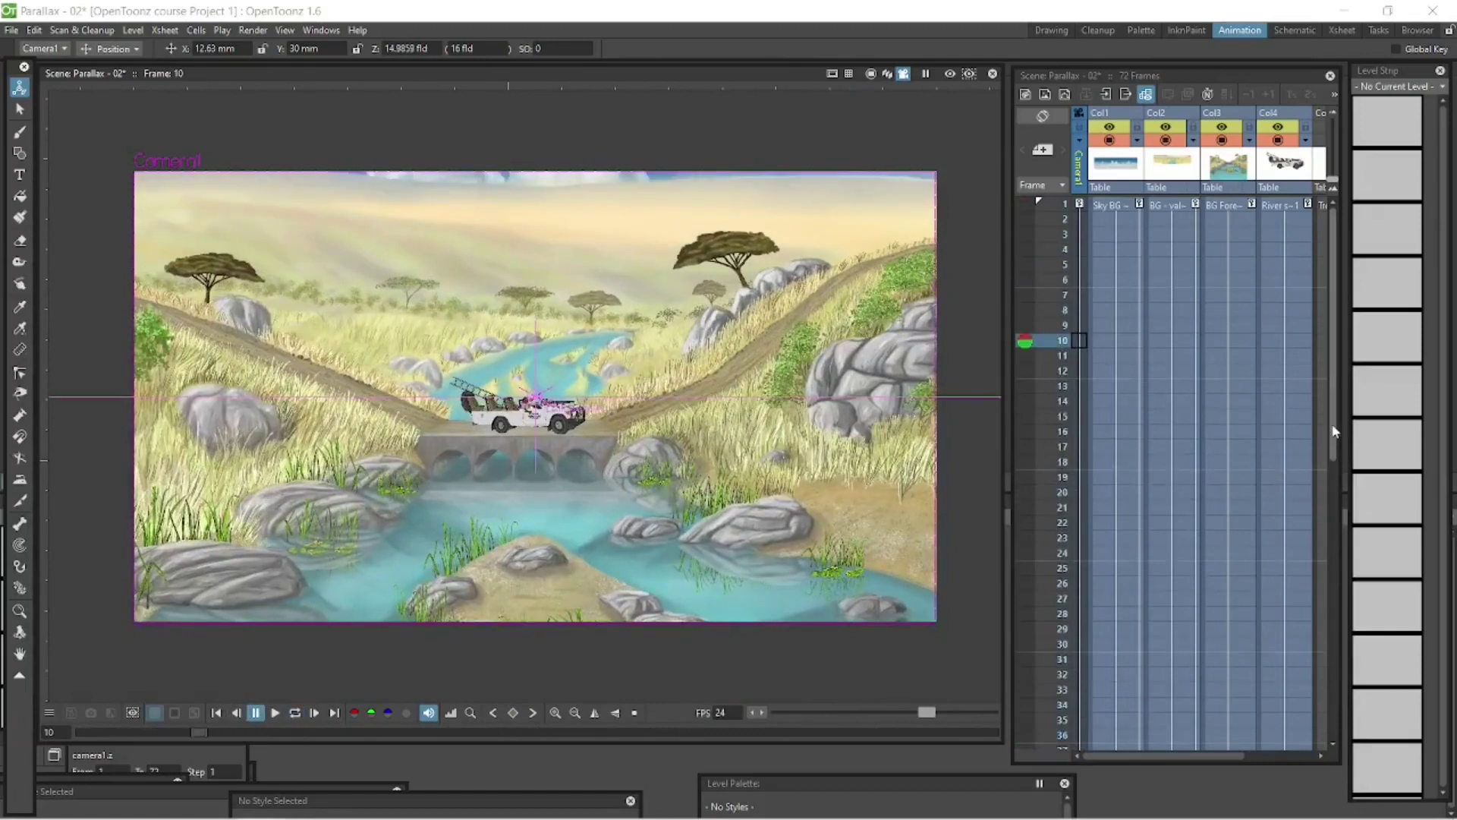
pyautogui.click(1125, 206)
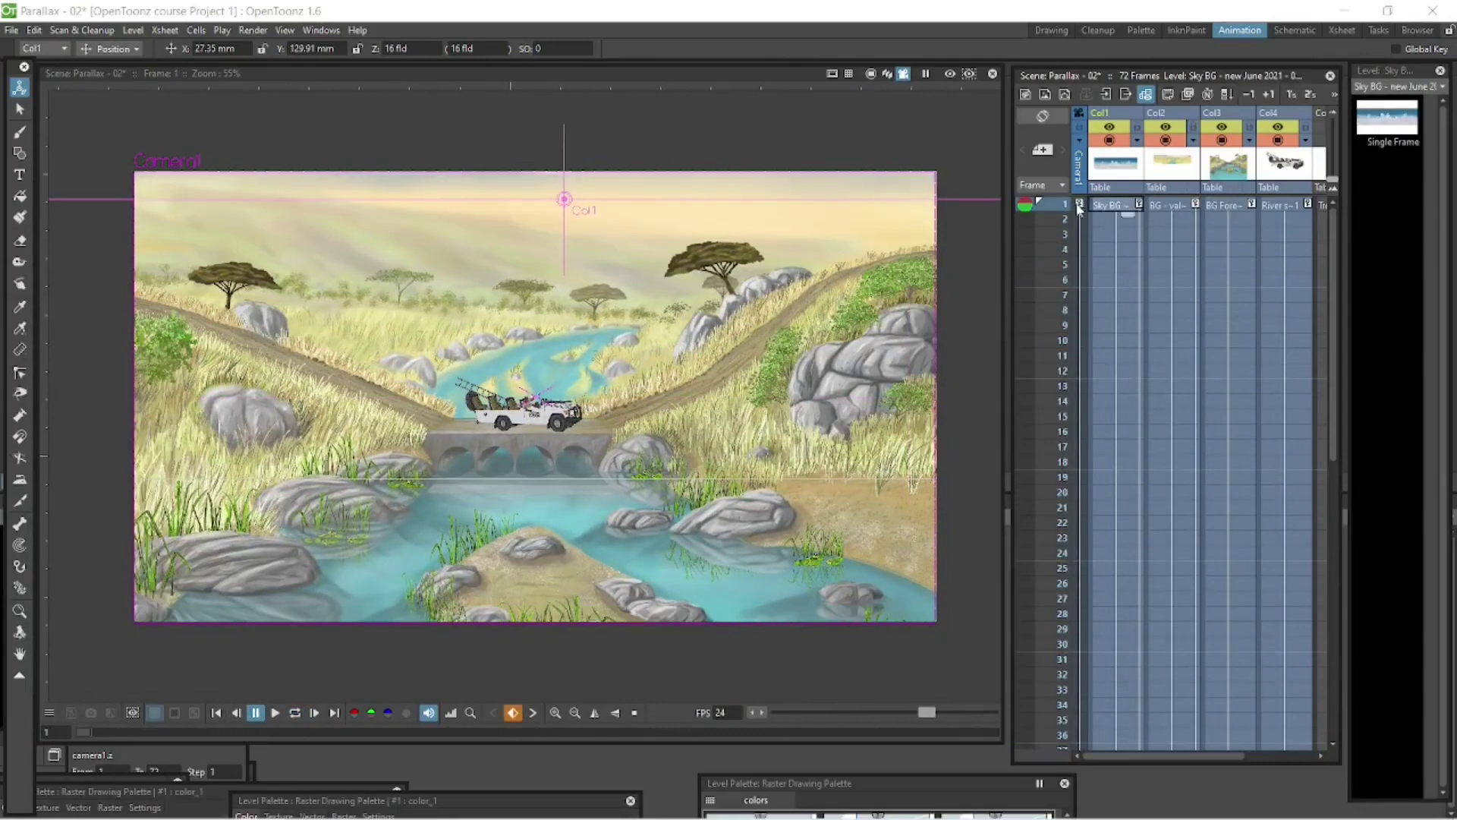
pyautogui.click(1081, 218)
pyautogui.click(1080, 204)
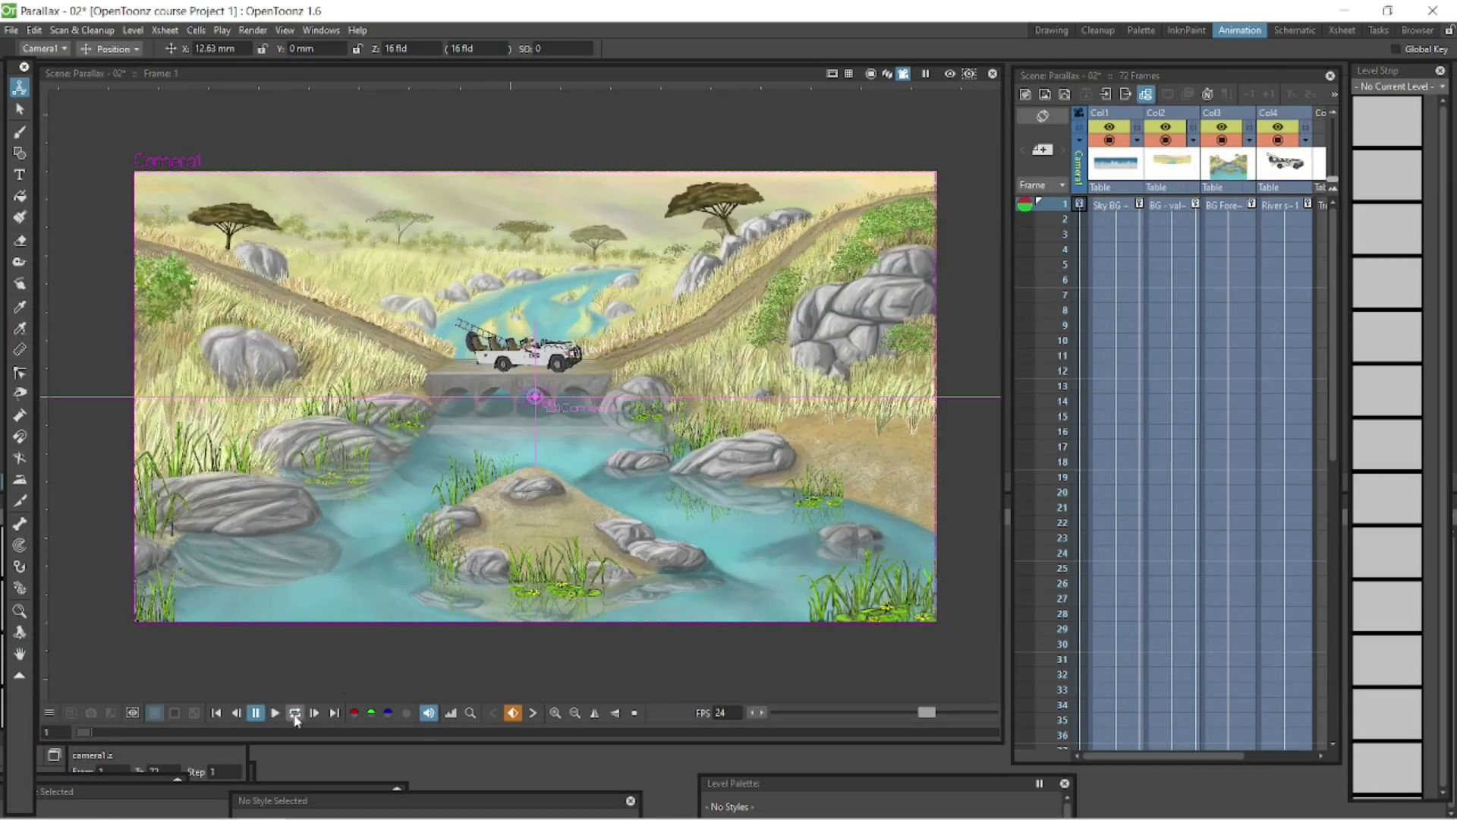
pyautogui.click(296, 713)
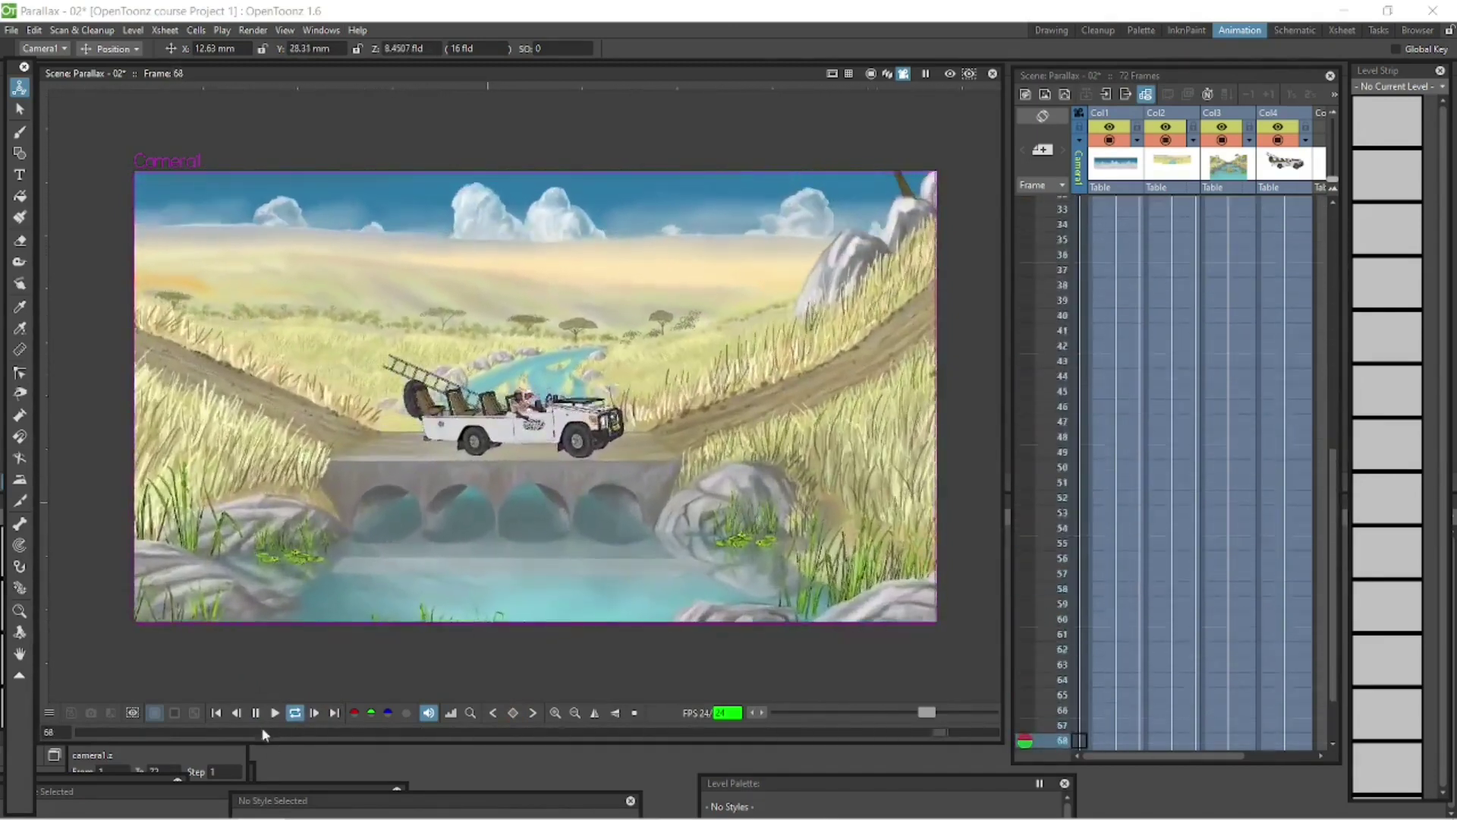
pyautogui.click(256, 714)
pyautogui.scroll(6, 1238, 210)
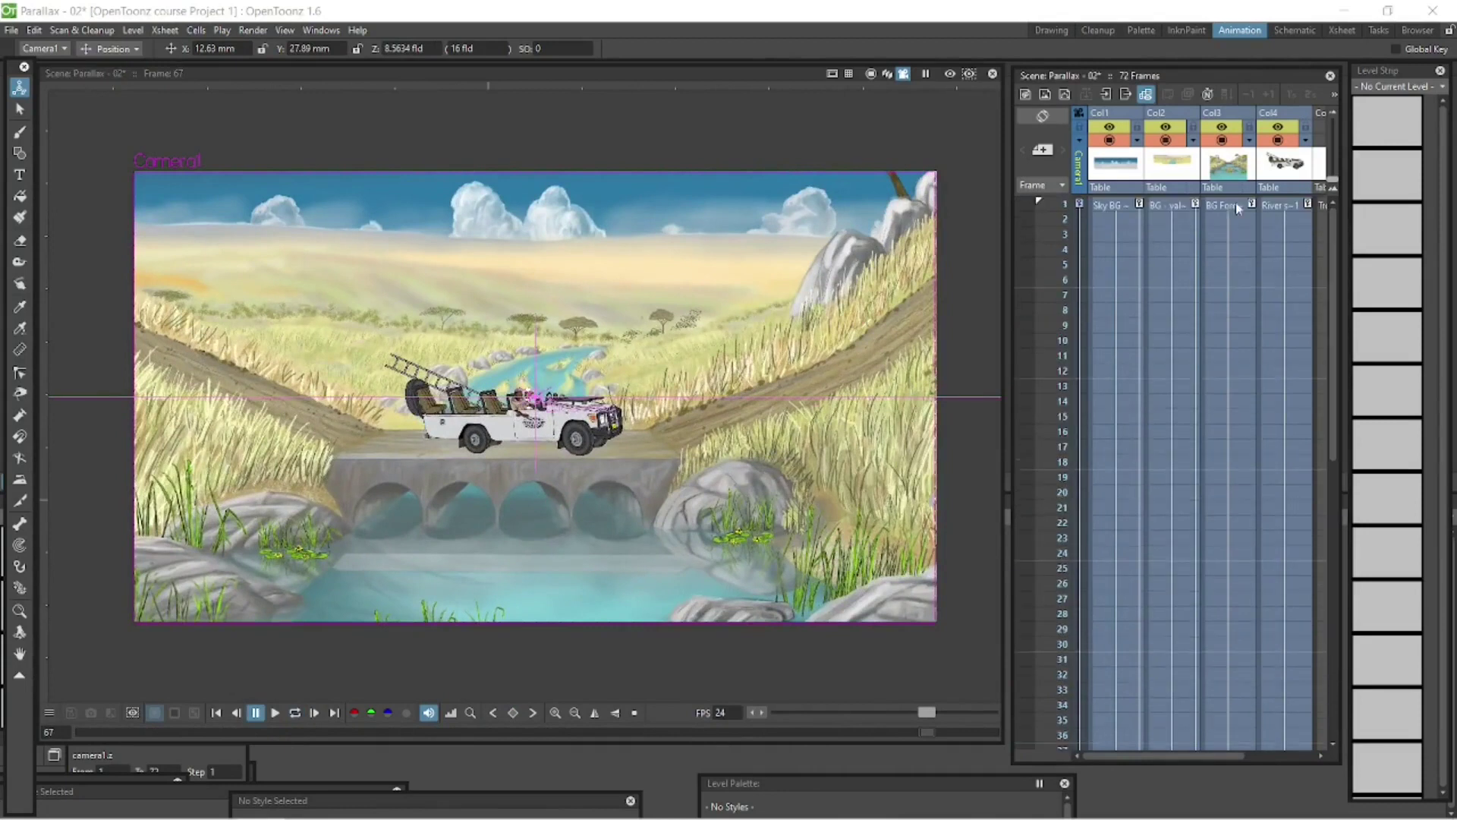
pyautogui.click(1173, 205)
# - Set the valley layer's Y position to 10 mm at frame 1 and preview the shift
pyautogui.click(316, 47)
pyautogui.write('10')
pyautogui.press('Return')
pyautogui.click(294, 712)
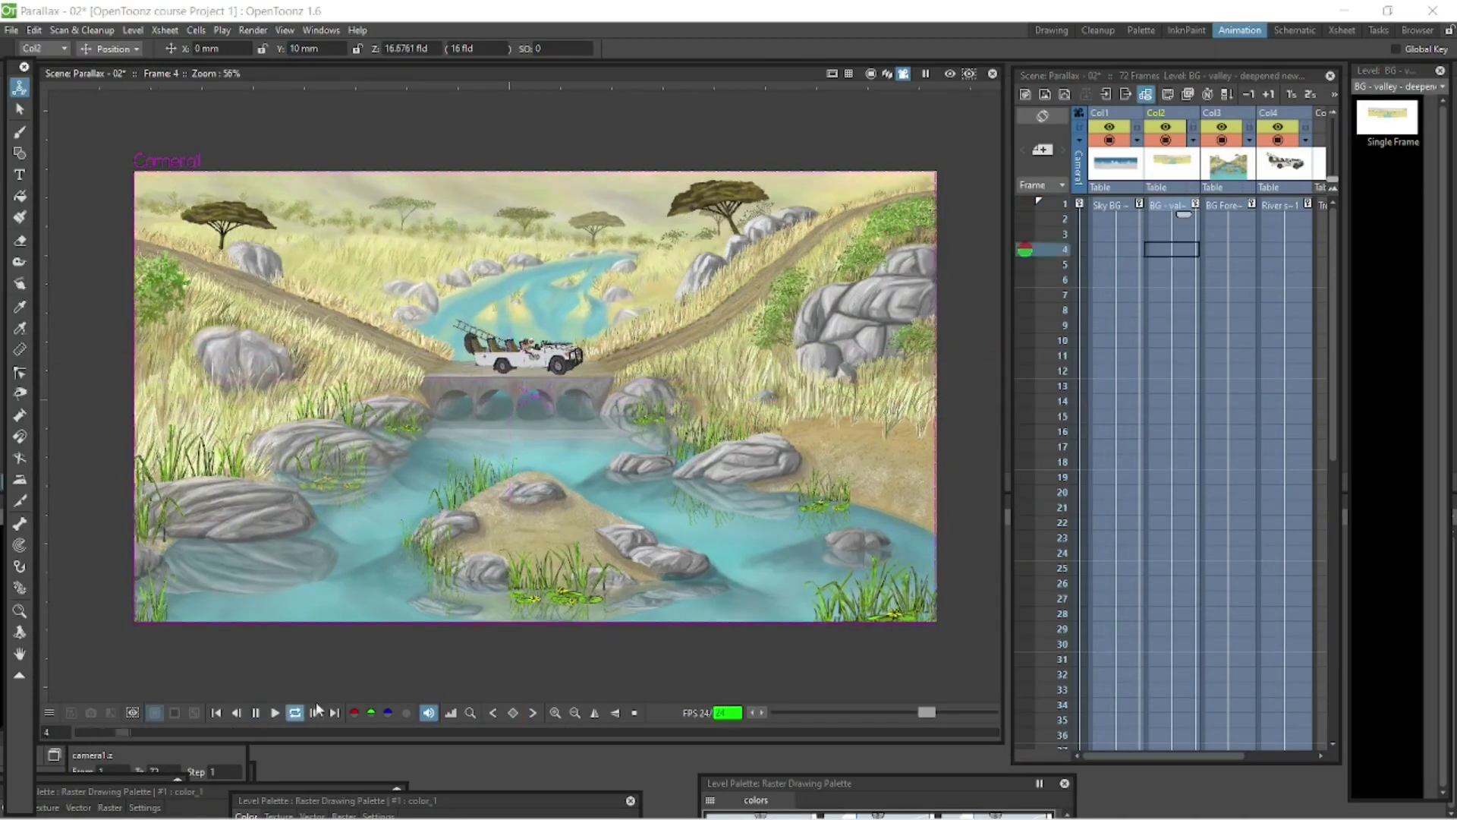
pyautogui.click(256, 712)
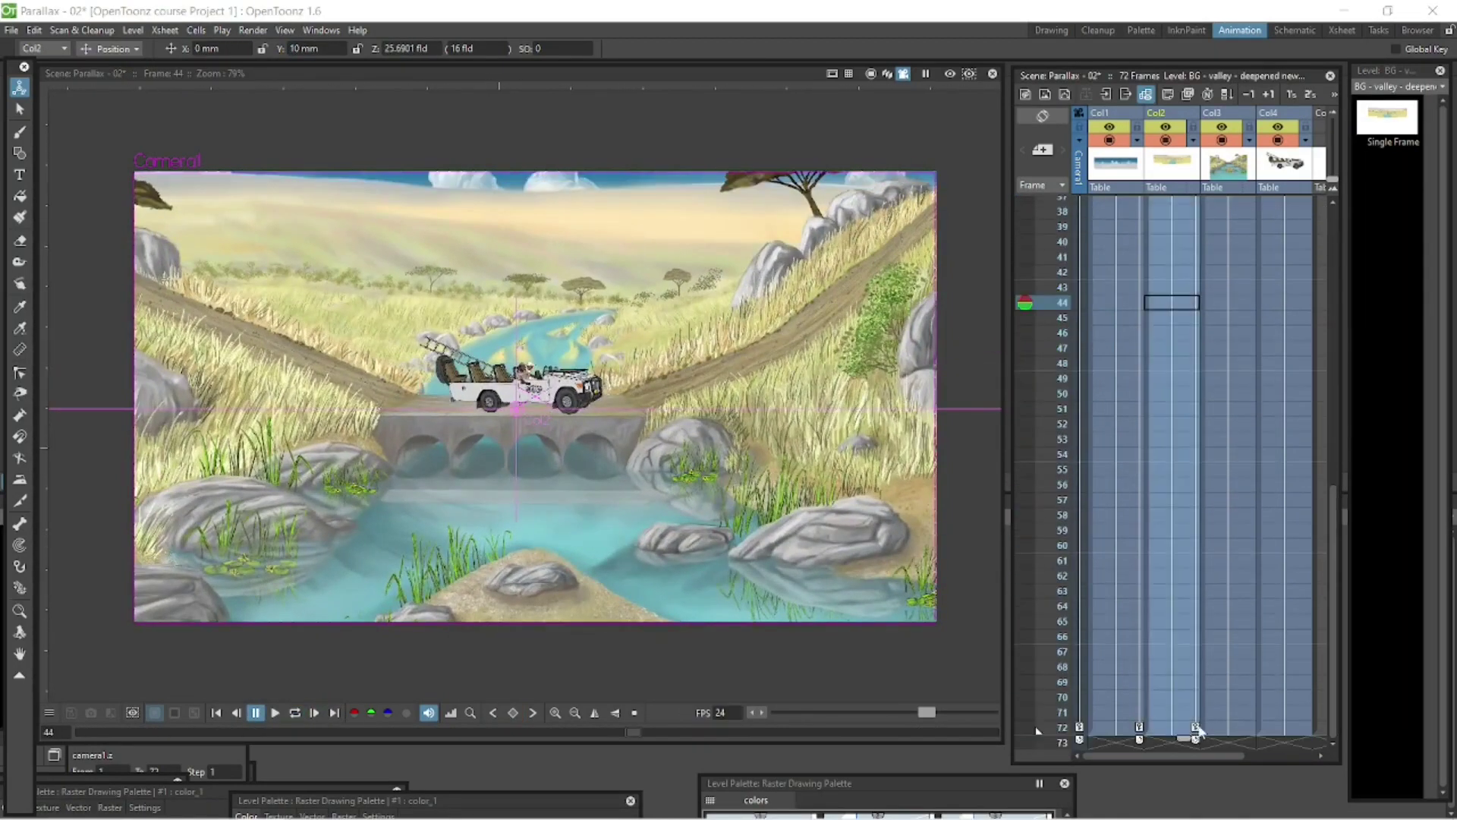
pyautogui.click(318, 47)
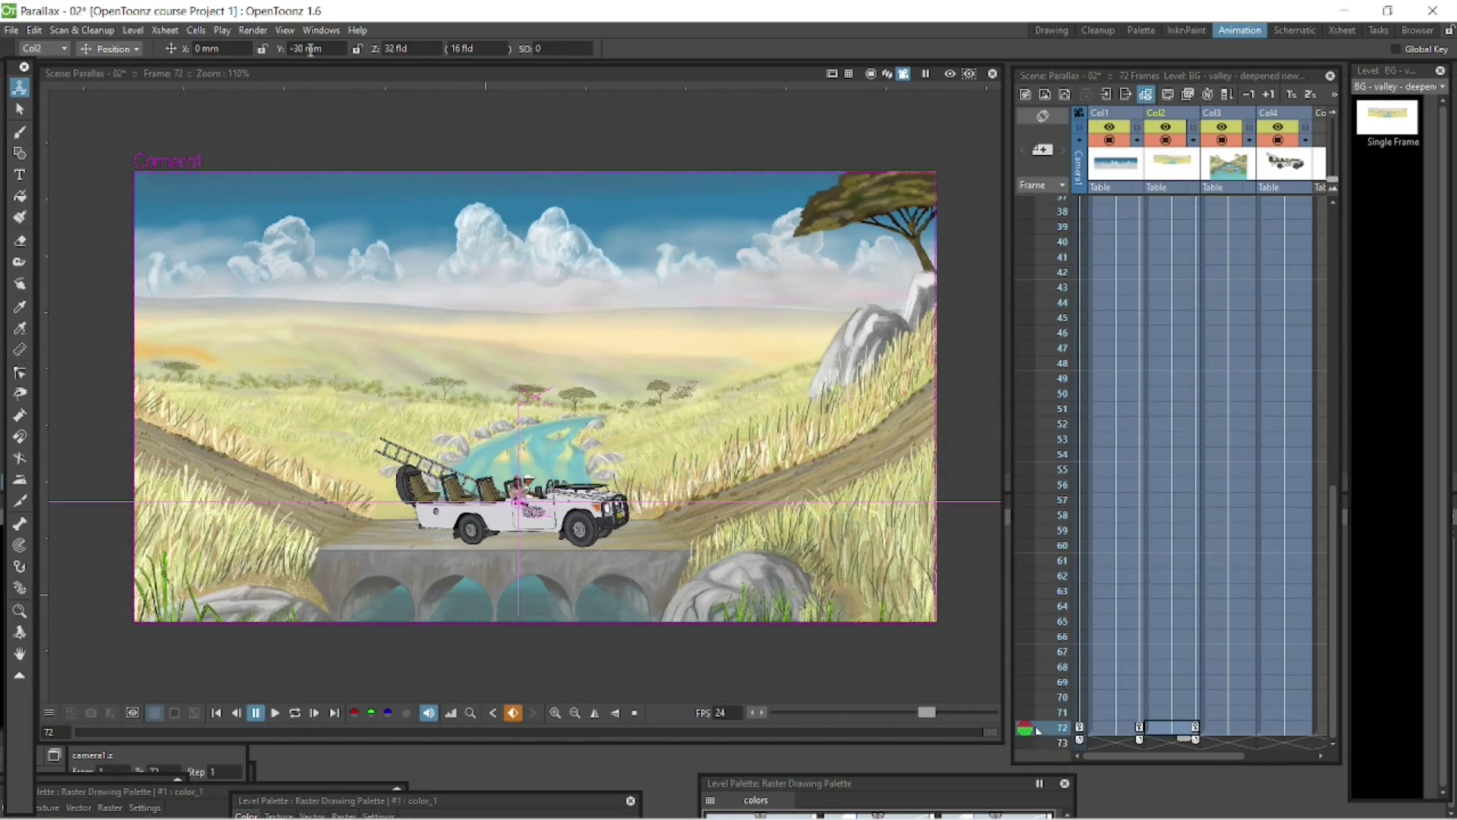
pyautogui.click(295, 713)
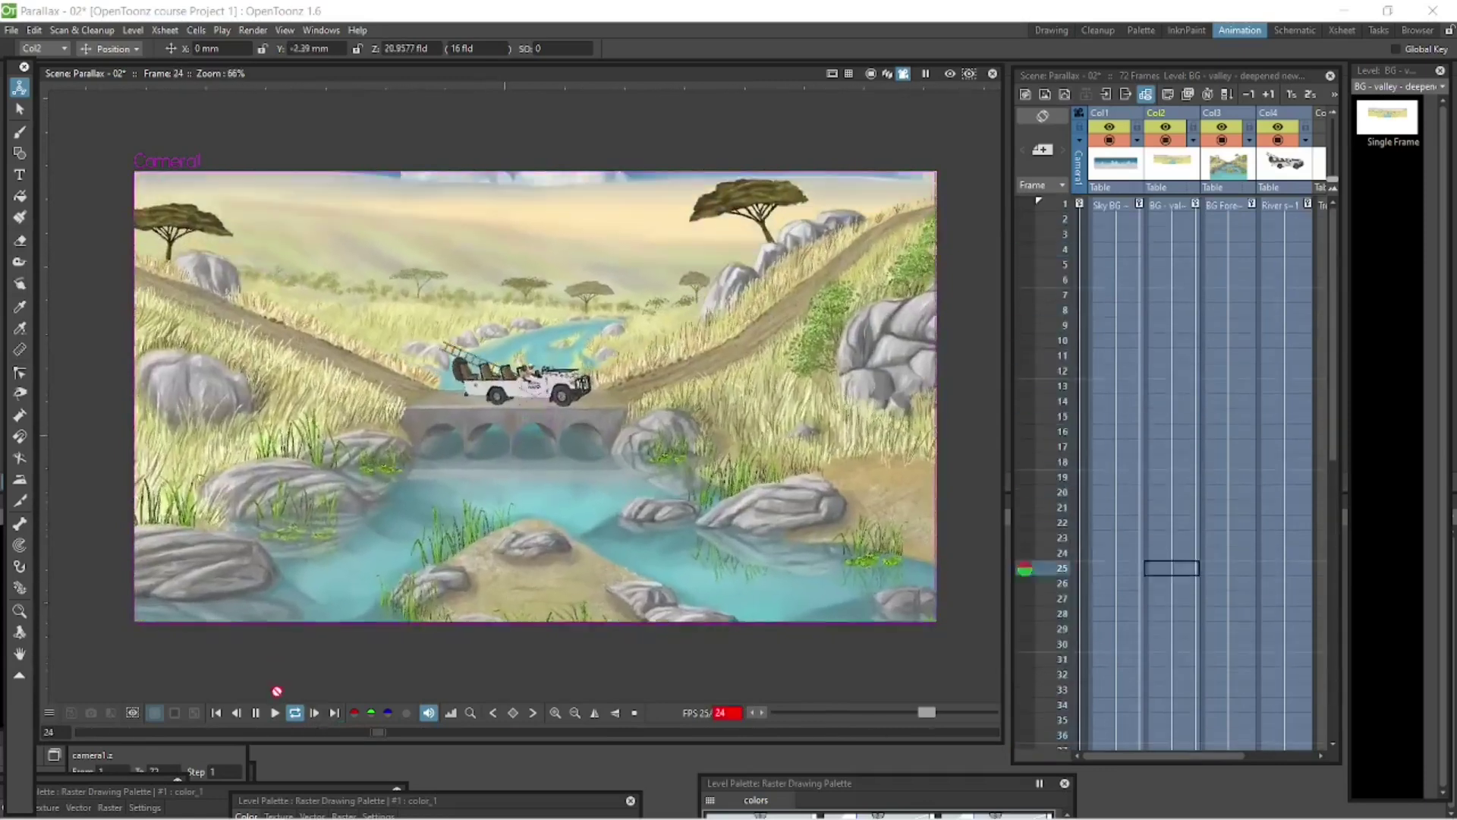
pyautogui.click(256, 713)
# - At frame 72, set Col3's Y to -10 and the vehicle layer's Y to 11, then loop-play
pyautogui.moveTo(1333, 493); pyautogui.dragTo(1333, 666)
pyautogui.click(1228, 728)
pyautogui.click(317, 49)
pyautogui.write('-10')
pyautogui.press('Return')
pyautogui.click(1283, 727)
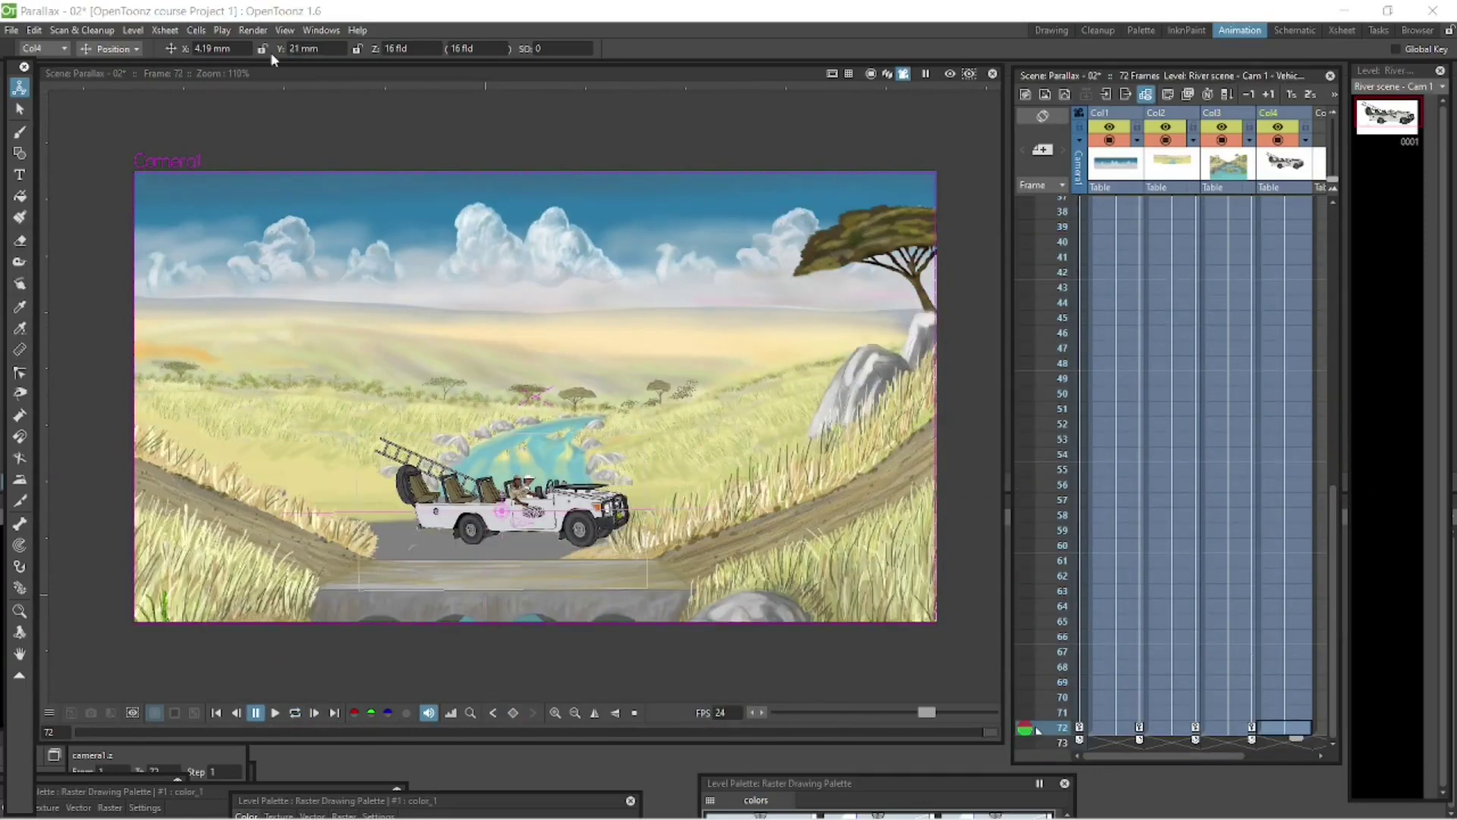
pyautogui.click(317, 49)
pyautogui.write('11')
pyautogui.click(296, 713)
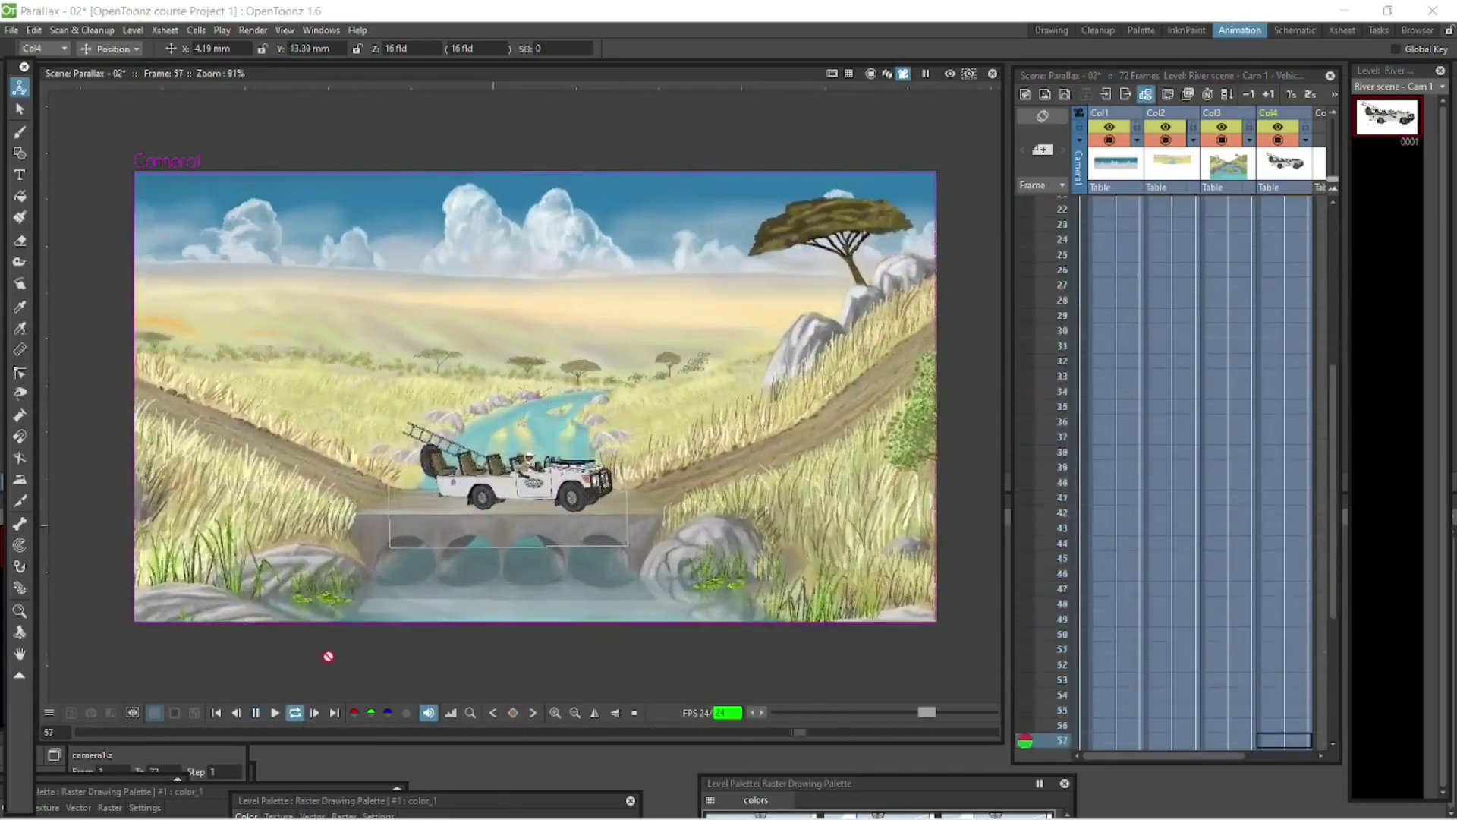
pyautogui.click(296, 712)
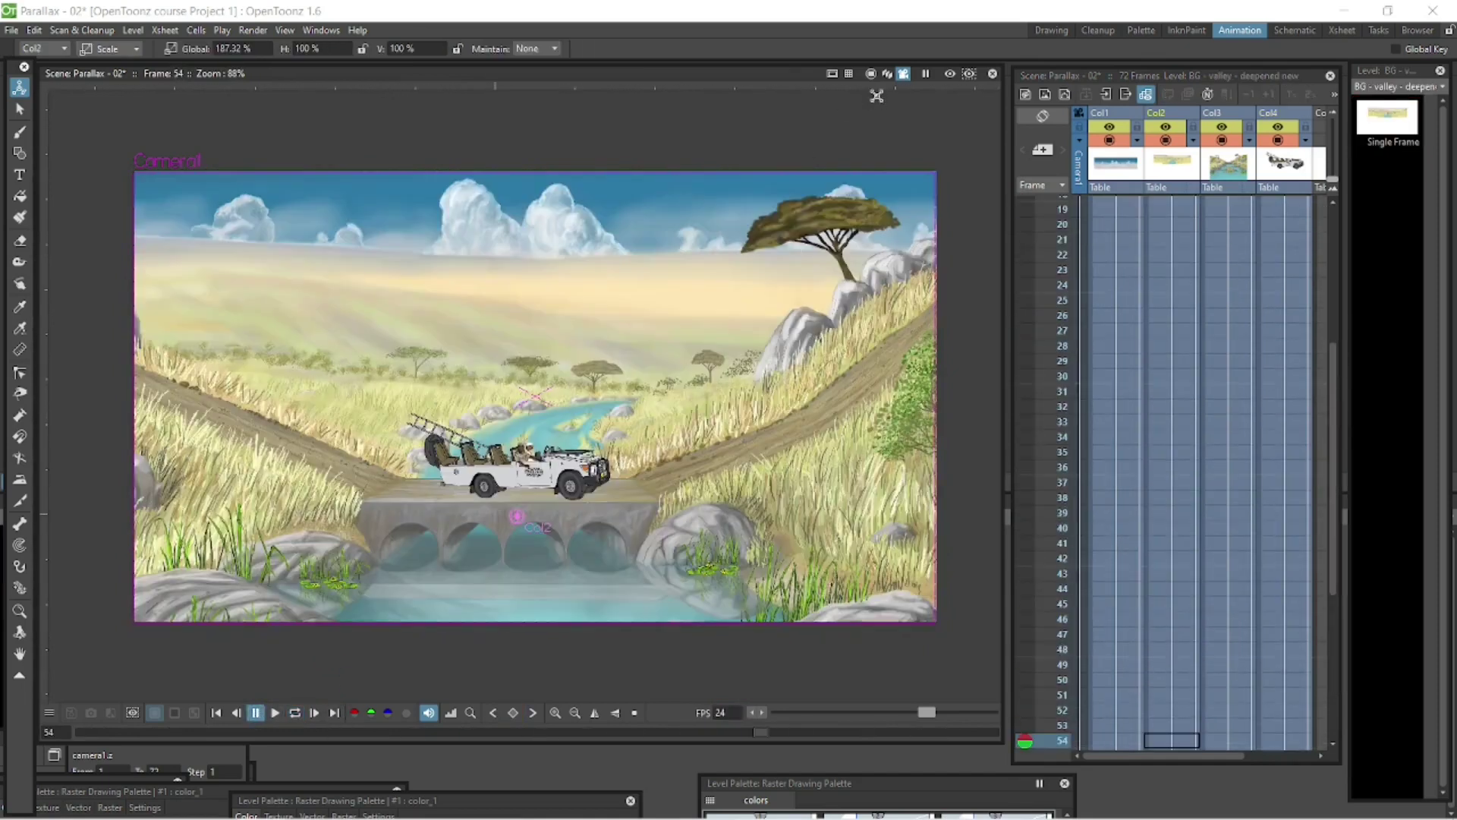
# - Return to the 3D view, orbit, reset and tilt it, then loop-play the layers sliding in depth
pyautogui.click(887, 74)
pyautogui.click(295, 713)
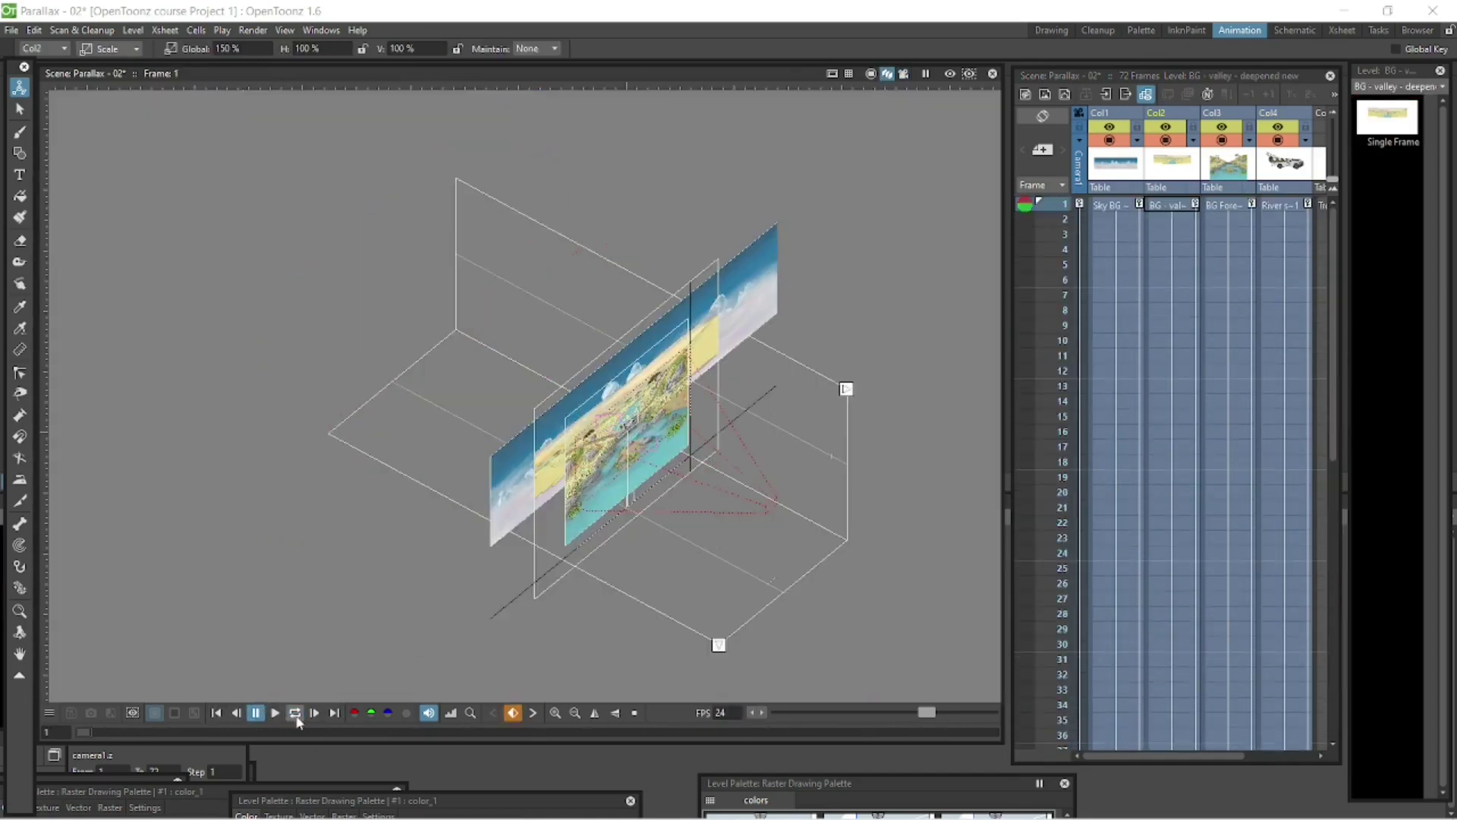
pyautogui.click(298, 712)
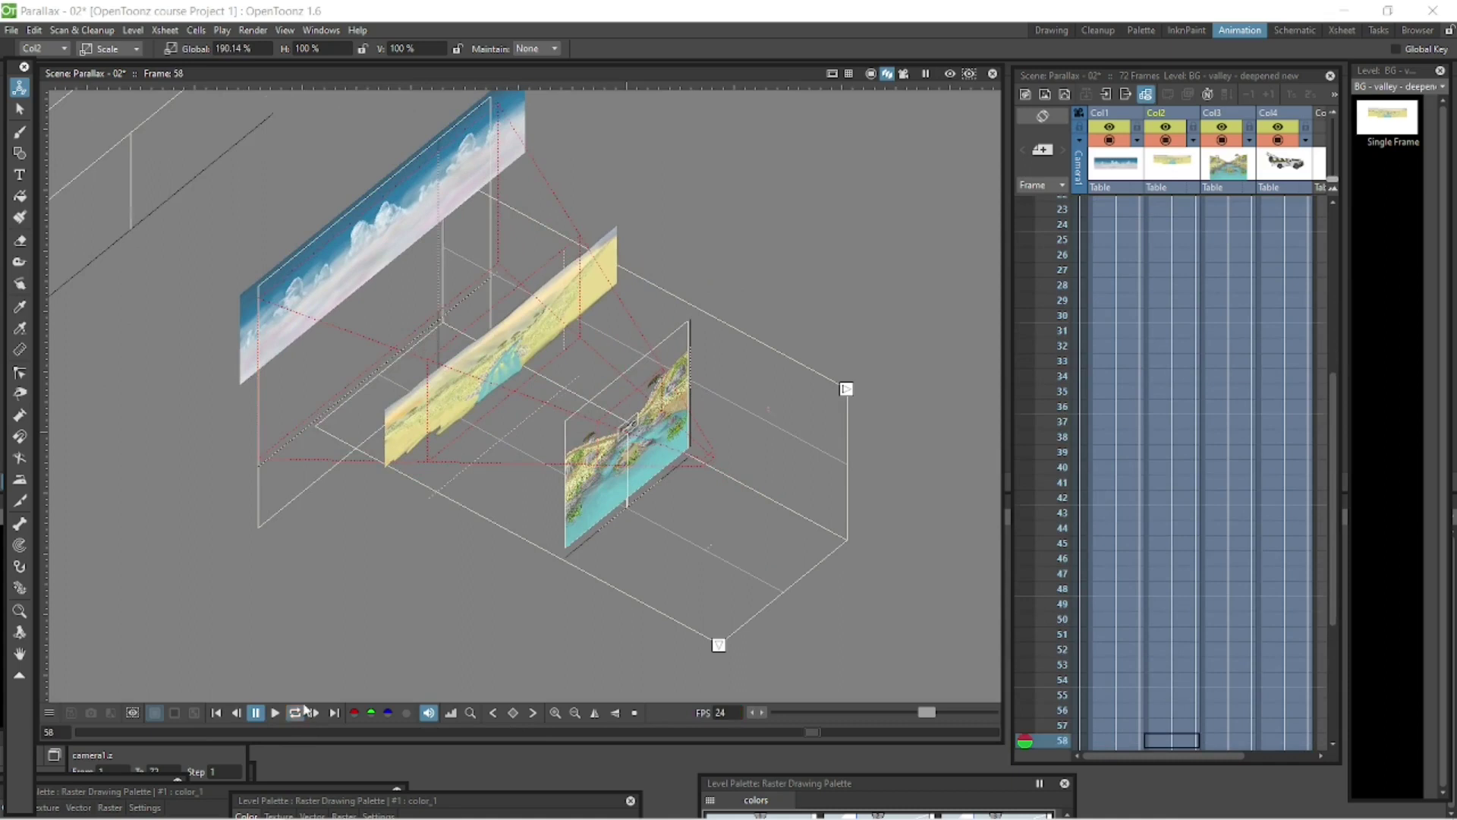
pyautogui.hotkey('ctrl', 'space')
pyautogui.moveTo(461, 585); pyautogui.dragTo(812, 413)
pyautogui.click(806, 397)
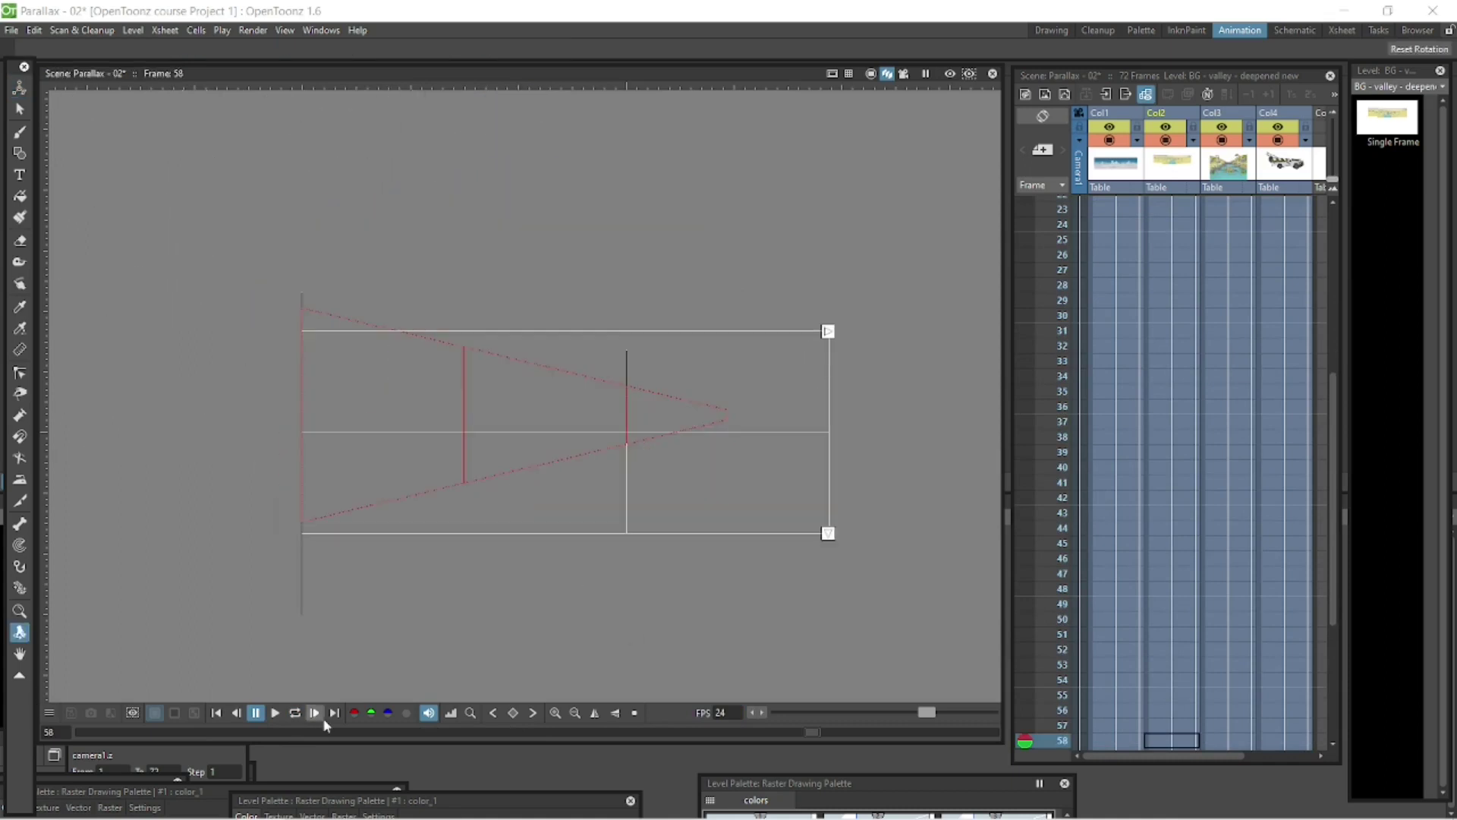
pyautogui.click(296, 713)
pyautogui.moveTo(515, 442); pyautogui.dragTo(538, 463)
pyautogui.click(216, 713)
pyautogui.click(295, 713)
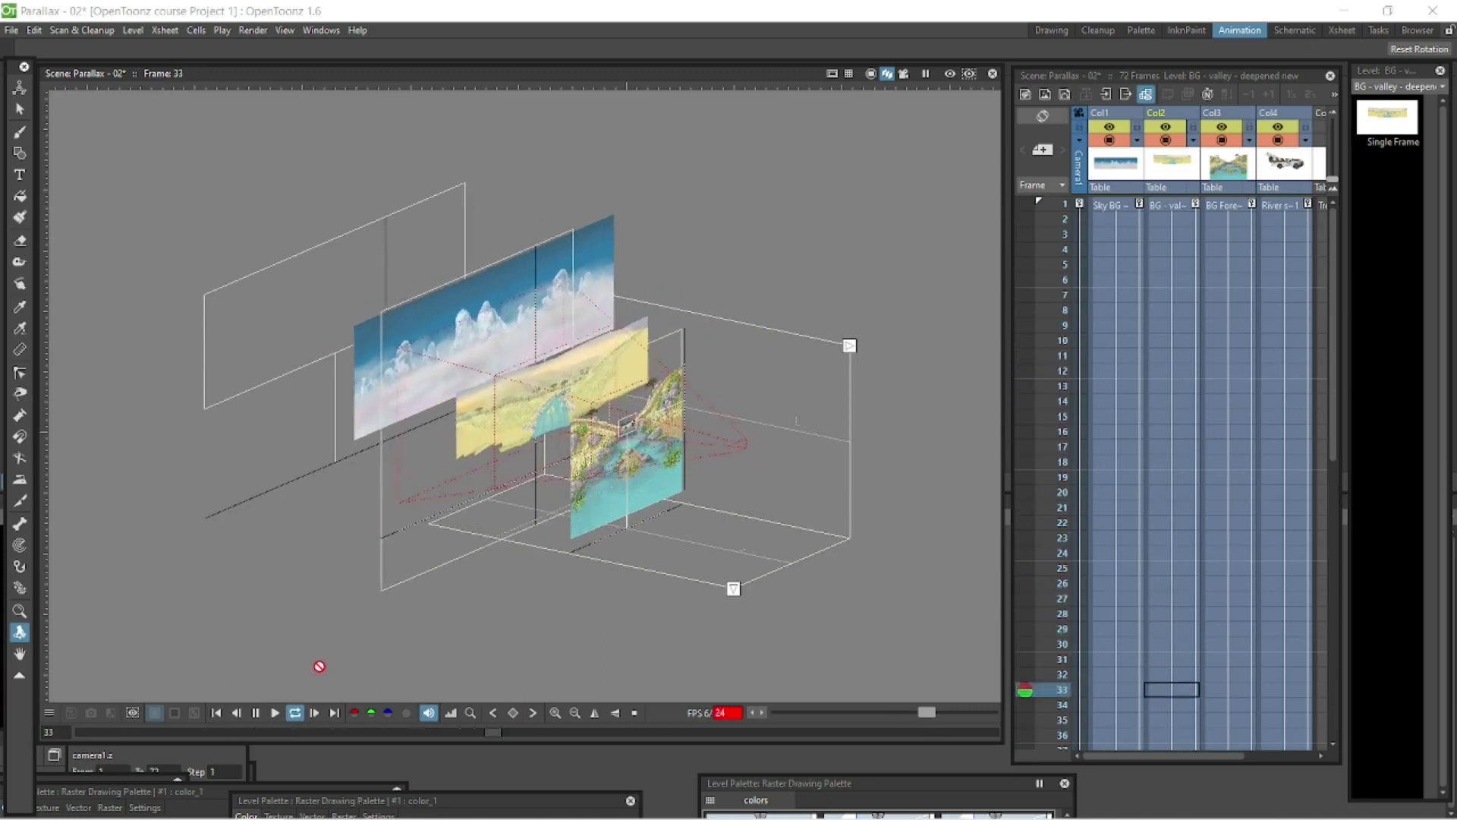
# - Make the Col5 log column visible, show Camera view with Preview, and loop-play from frame 1
pyautogui.click(279, 713)
pyautogui.click(1261, 750)
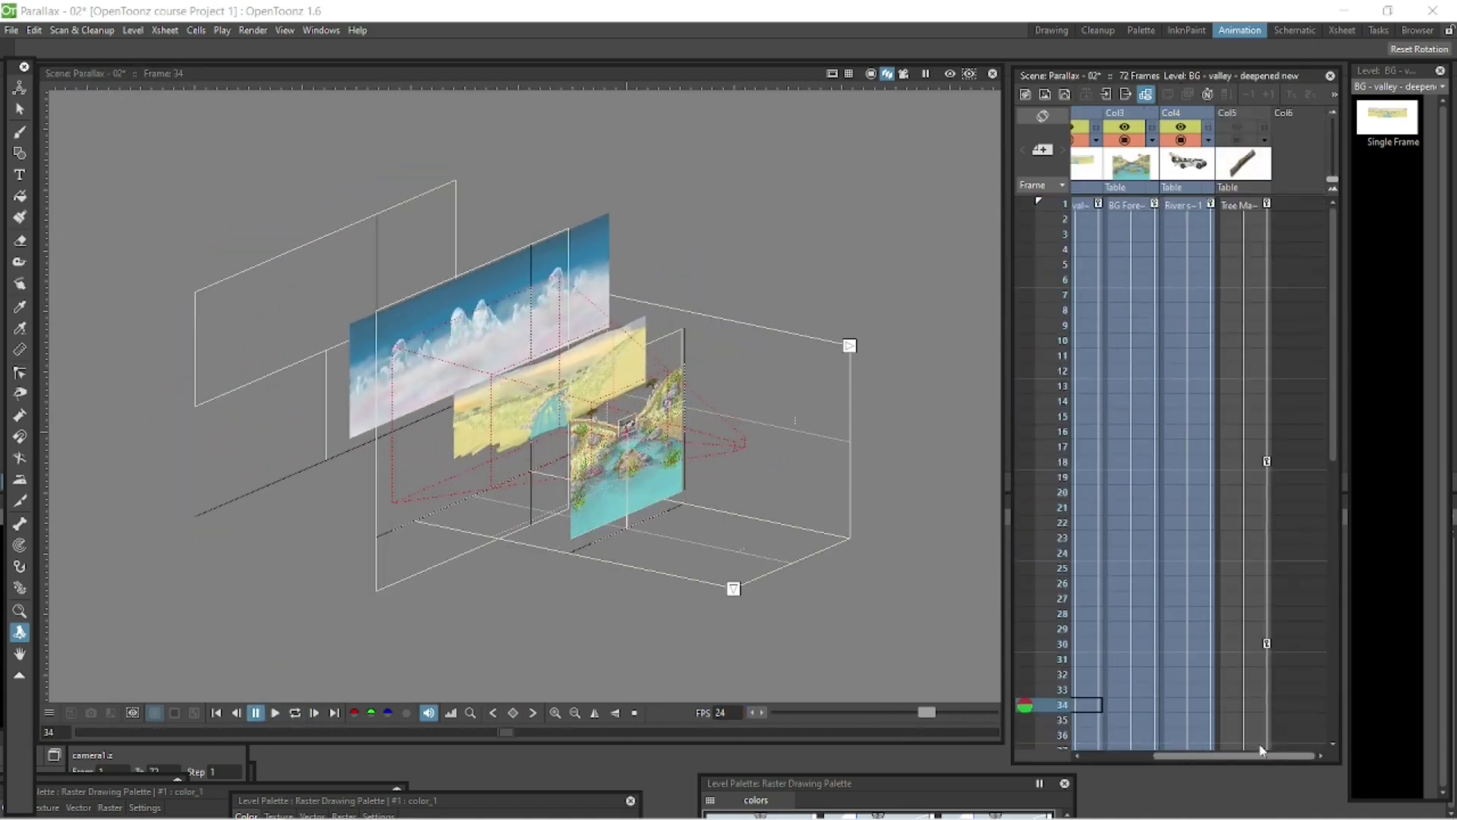
pyautogui.click(1238, 127)
pyautogui.click(870, 74)
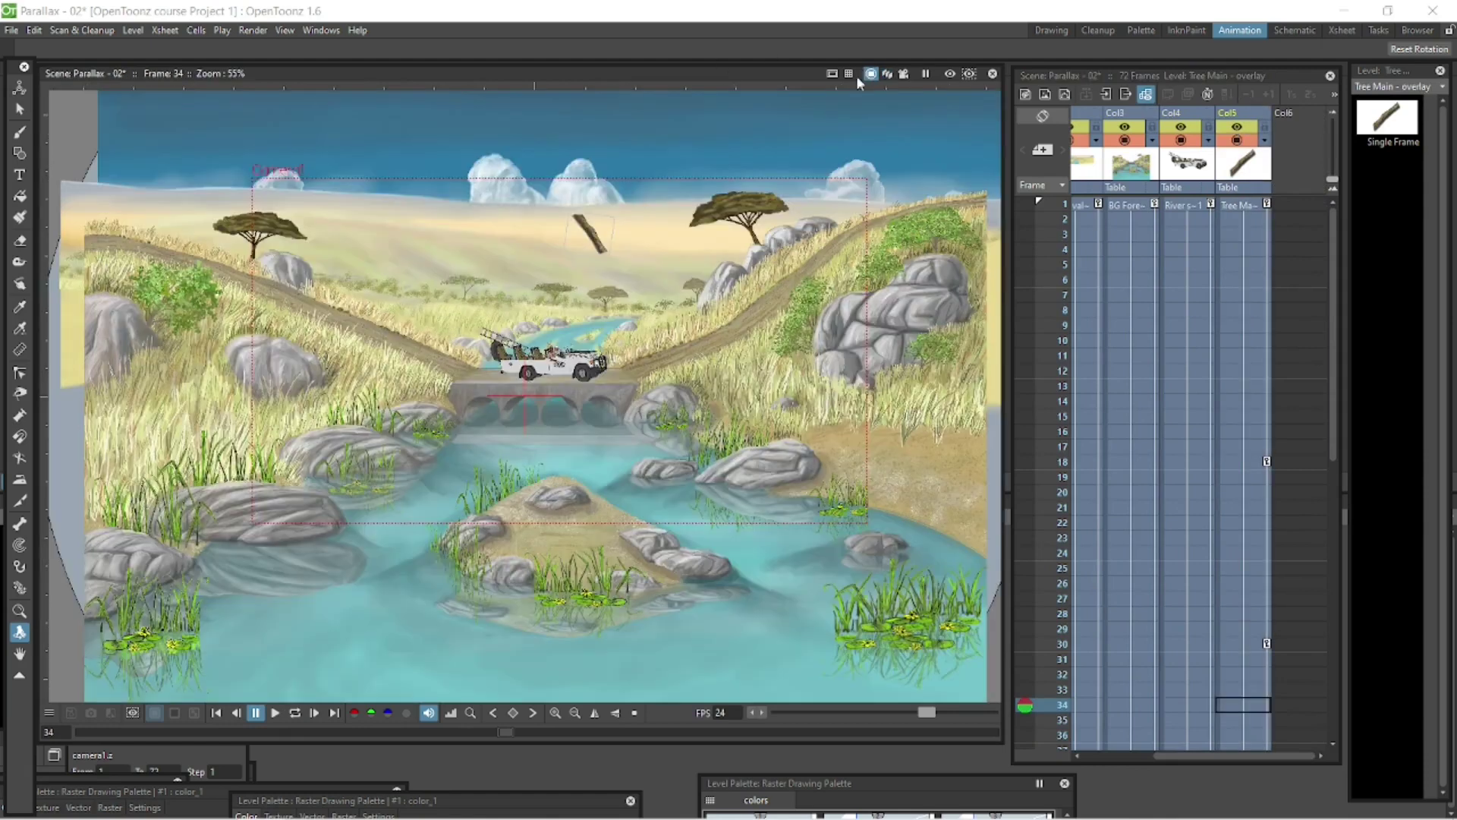
pyautogui.click(1242, 210)
pyautogui.click(902, 74)
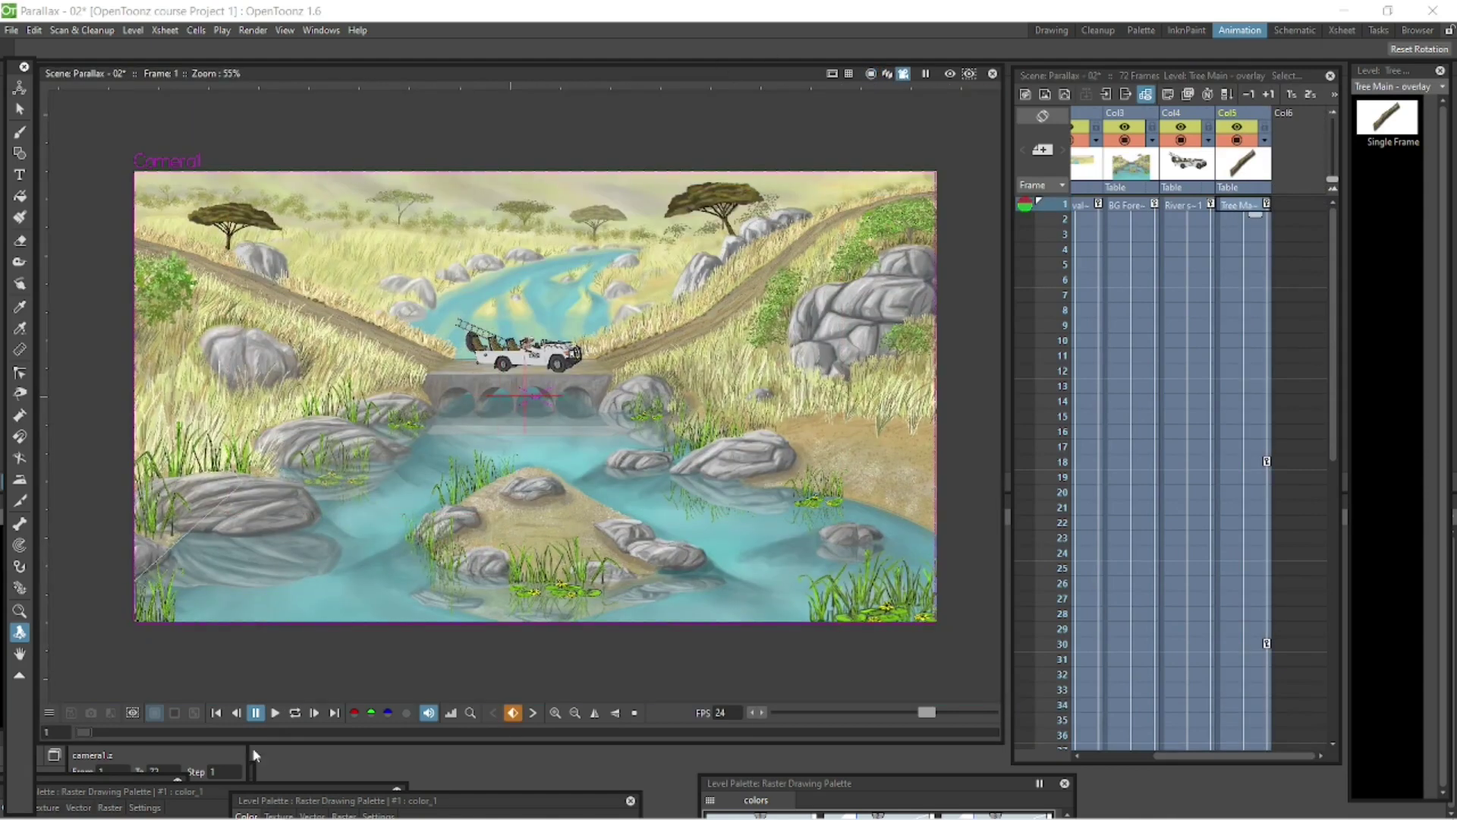
pyautogui.click(295, 713)
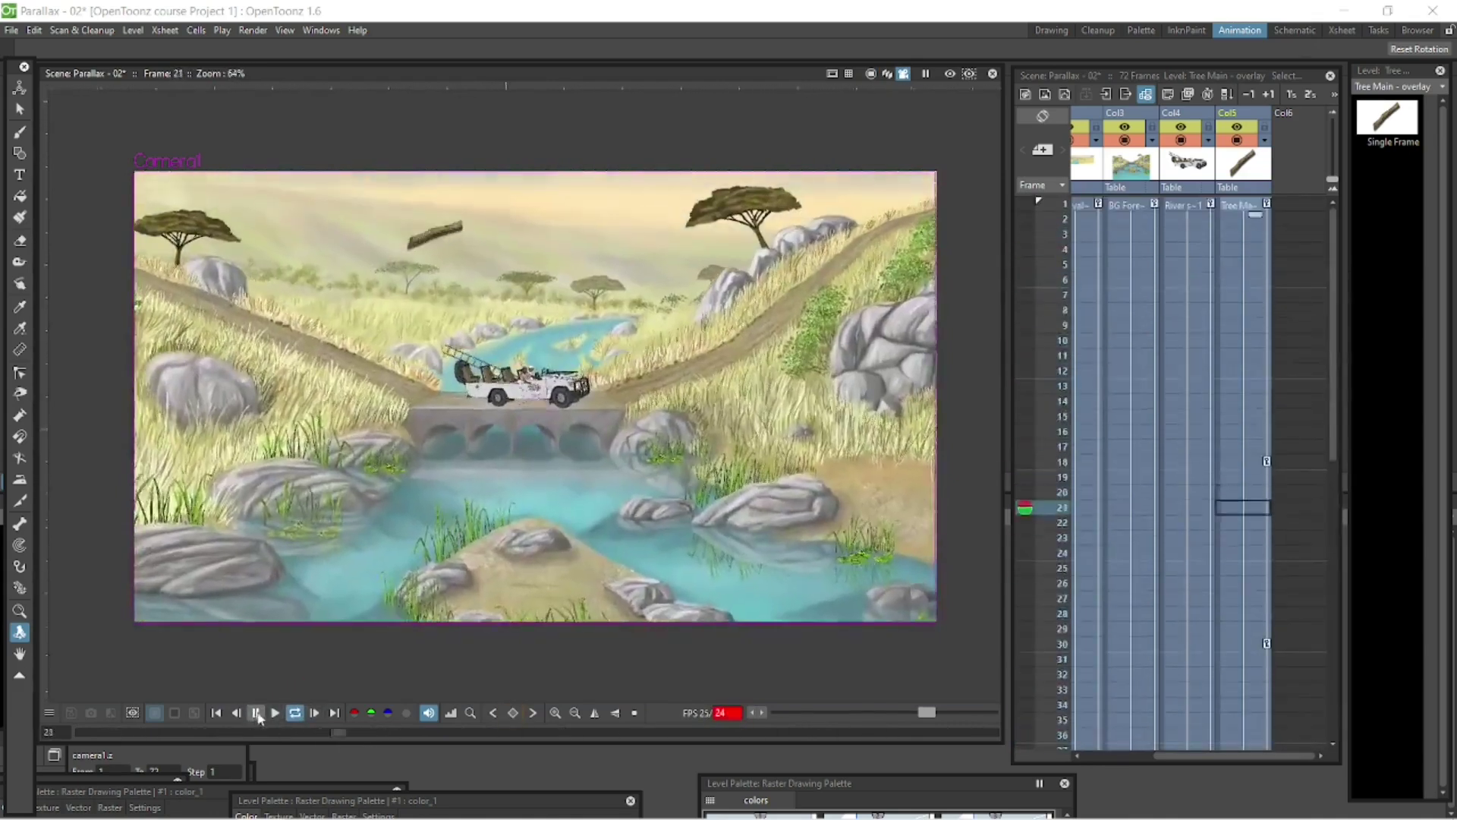
# - Replay the tumble from frame 28, then stop and select the log's frame-72 key
pyautogui.click(1243, 614)
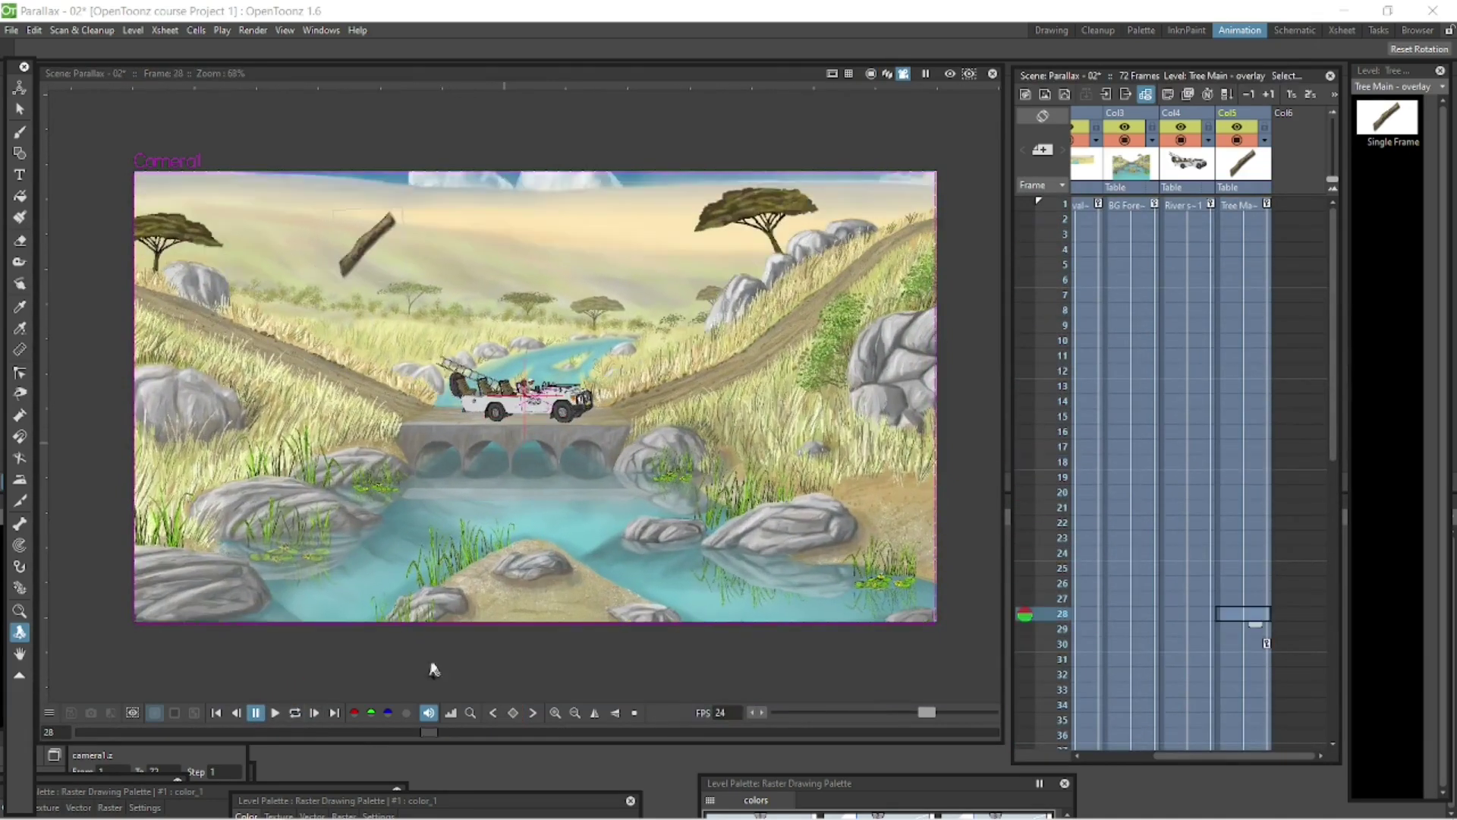
pyautogui.click(216, 713)
pyautogui.click(295, 713)
pyautogui.click(256, 713)
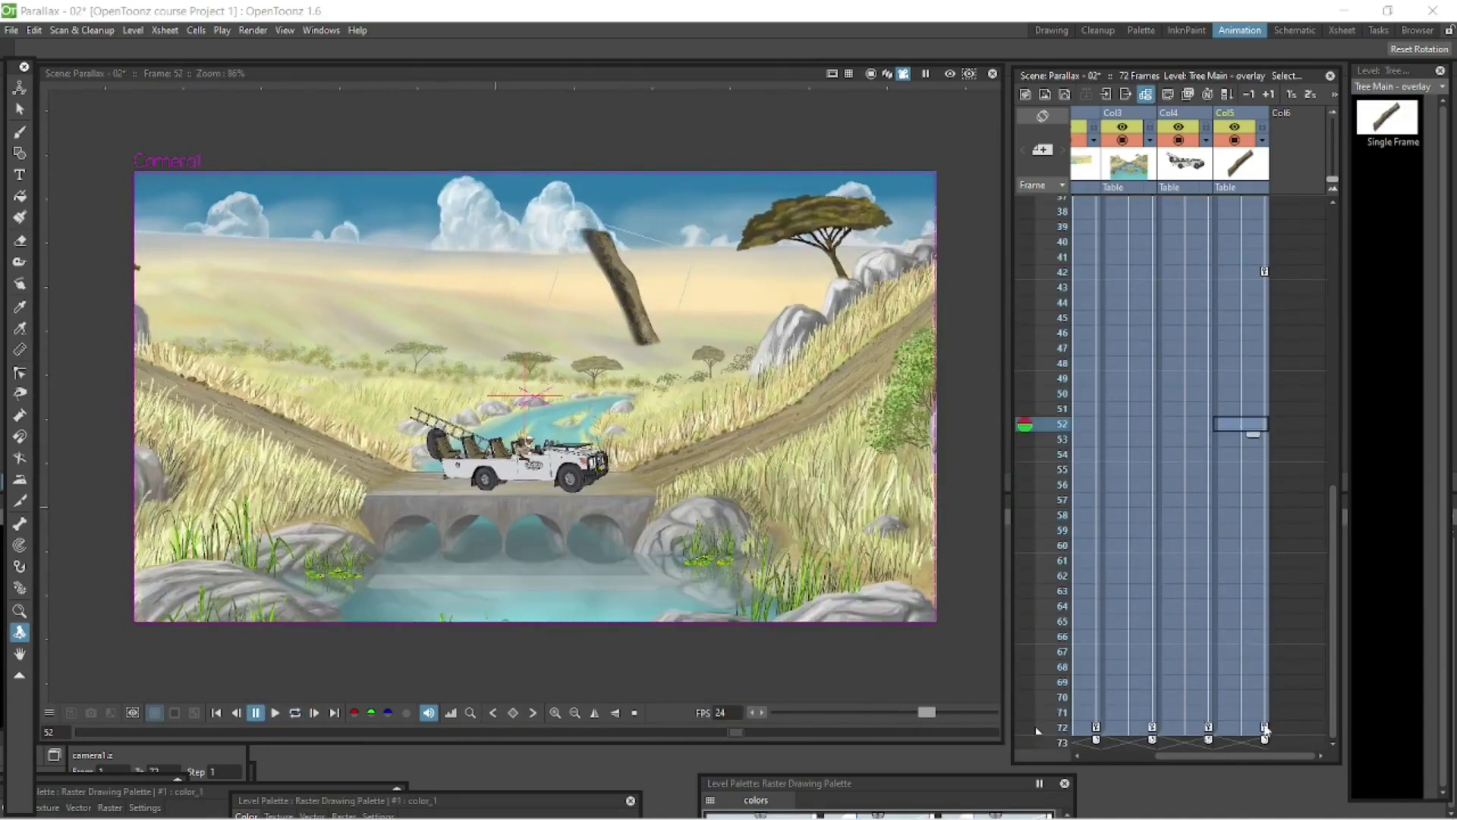
pyautogui.click(1265, 729)
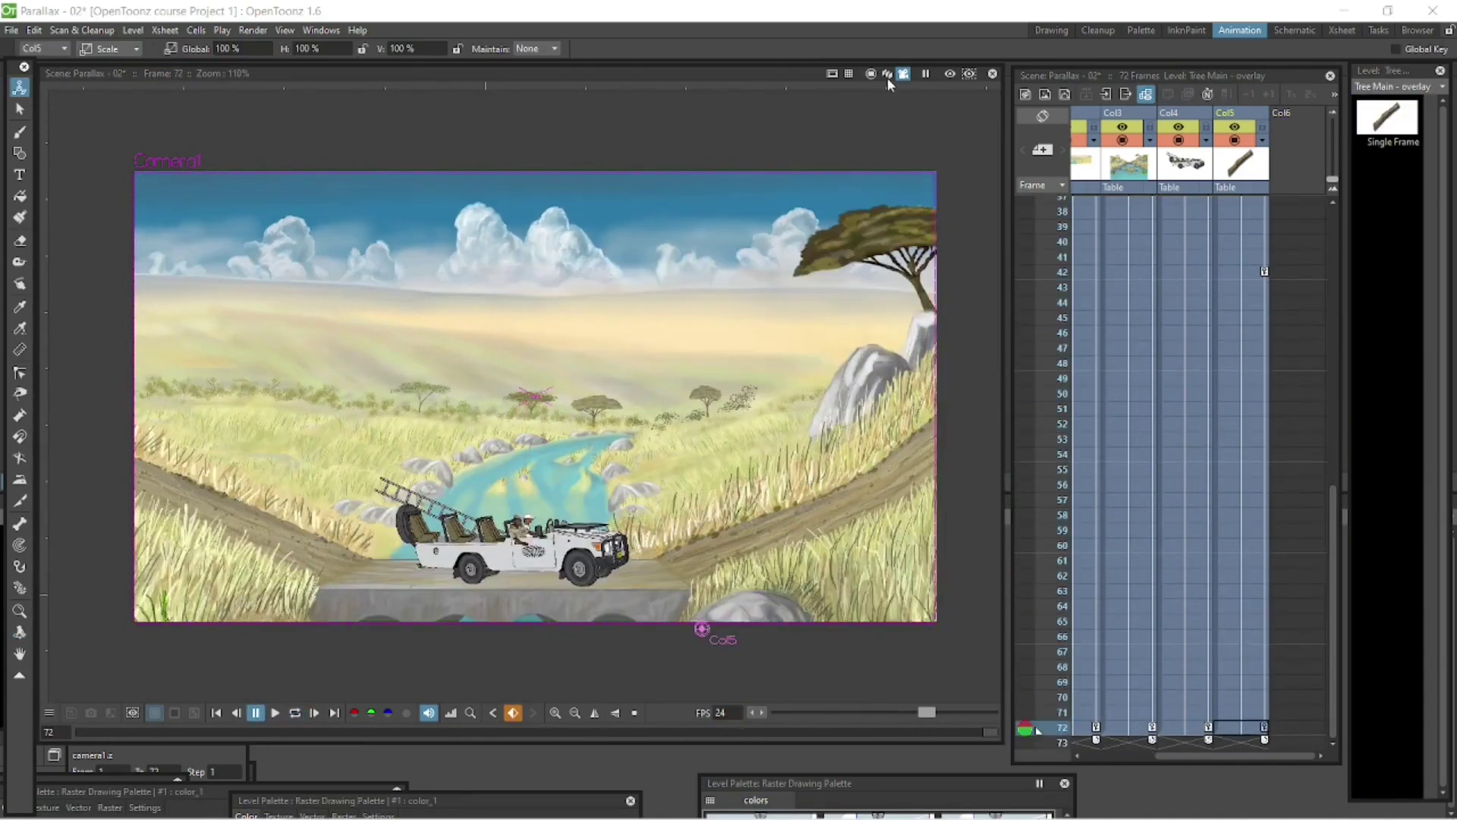
# - In 3D view, set the Animate tool to Position and push the valley layer to Z 32 fld at frame 72
pyautogui.click(887, 74)
pyautogui.hotkey('shift', 'space')
pyautogui.moveTo(752, 395); pyautogui.dragTo(709, 350)
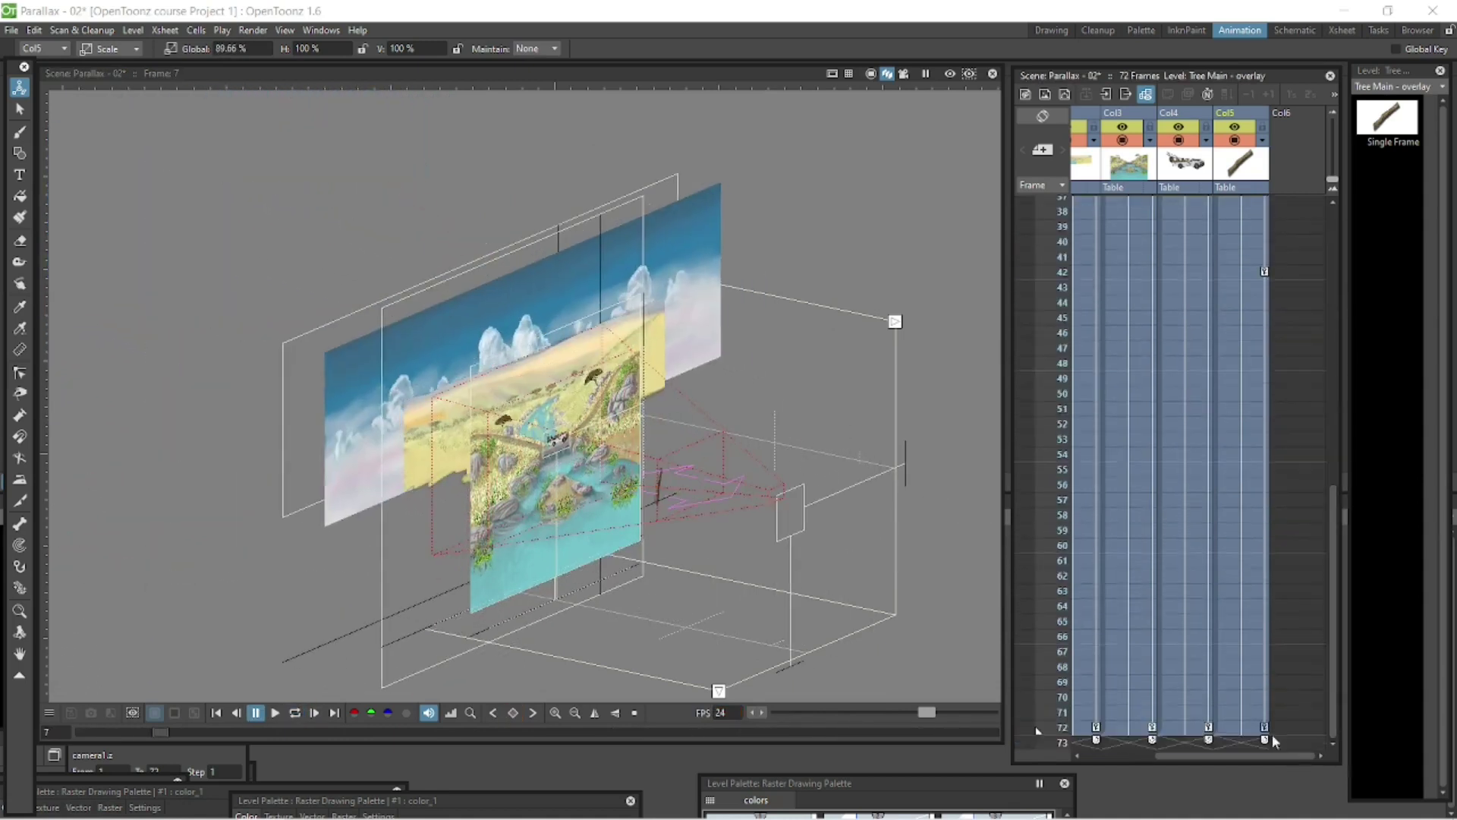
pyautogui.click(1264, 729)
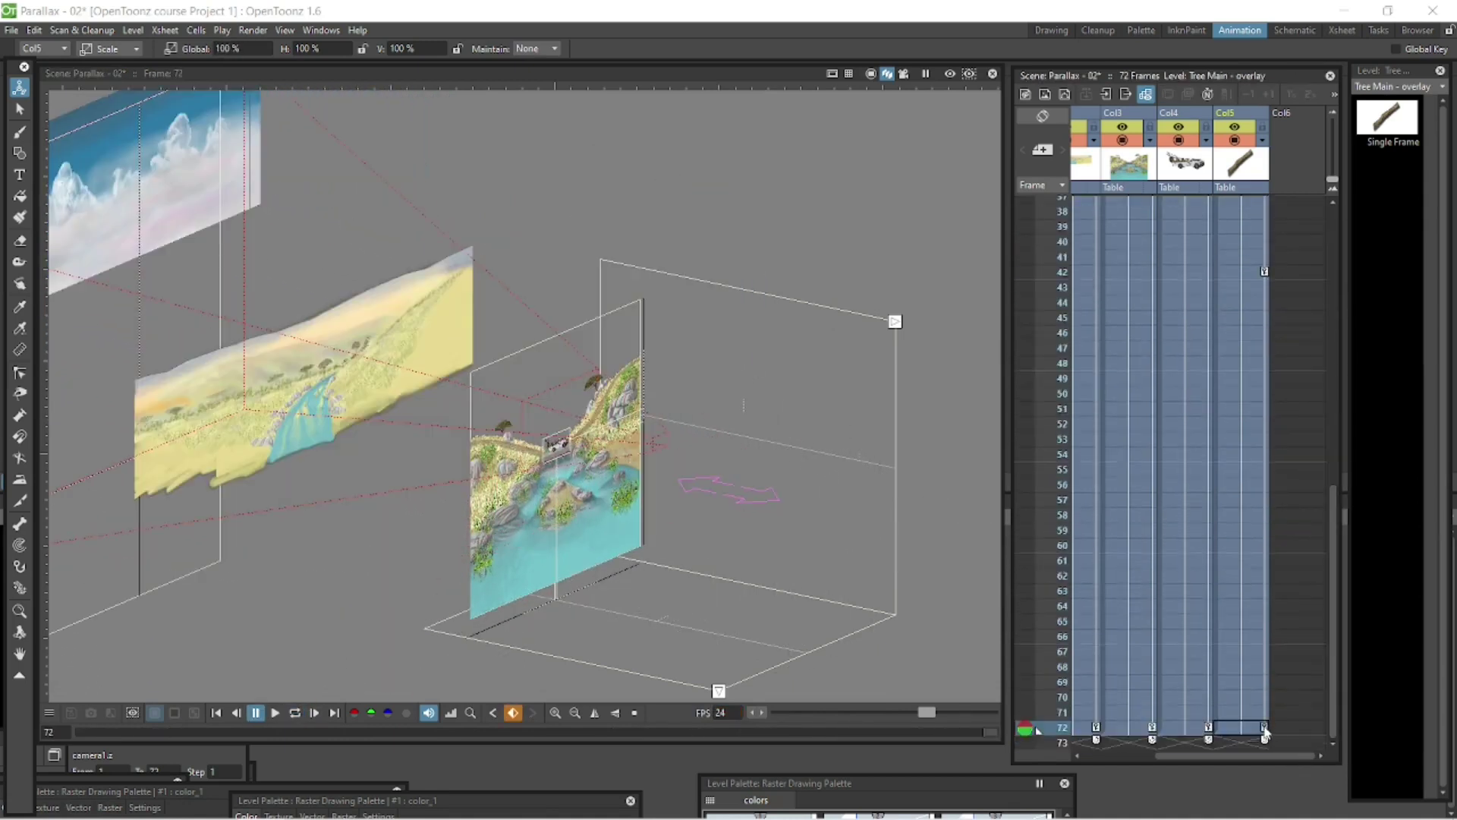
pyautogui.click(110, 47)
pyautogui.click(107, 70)
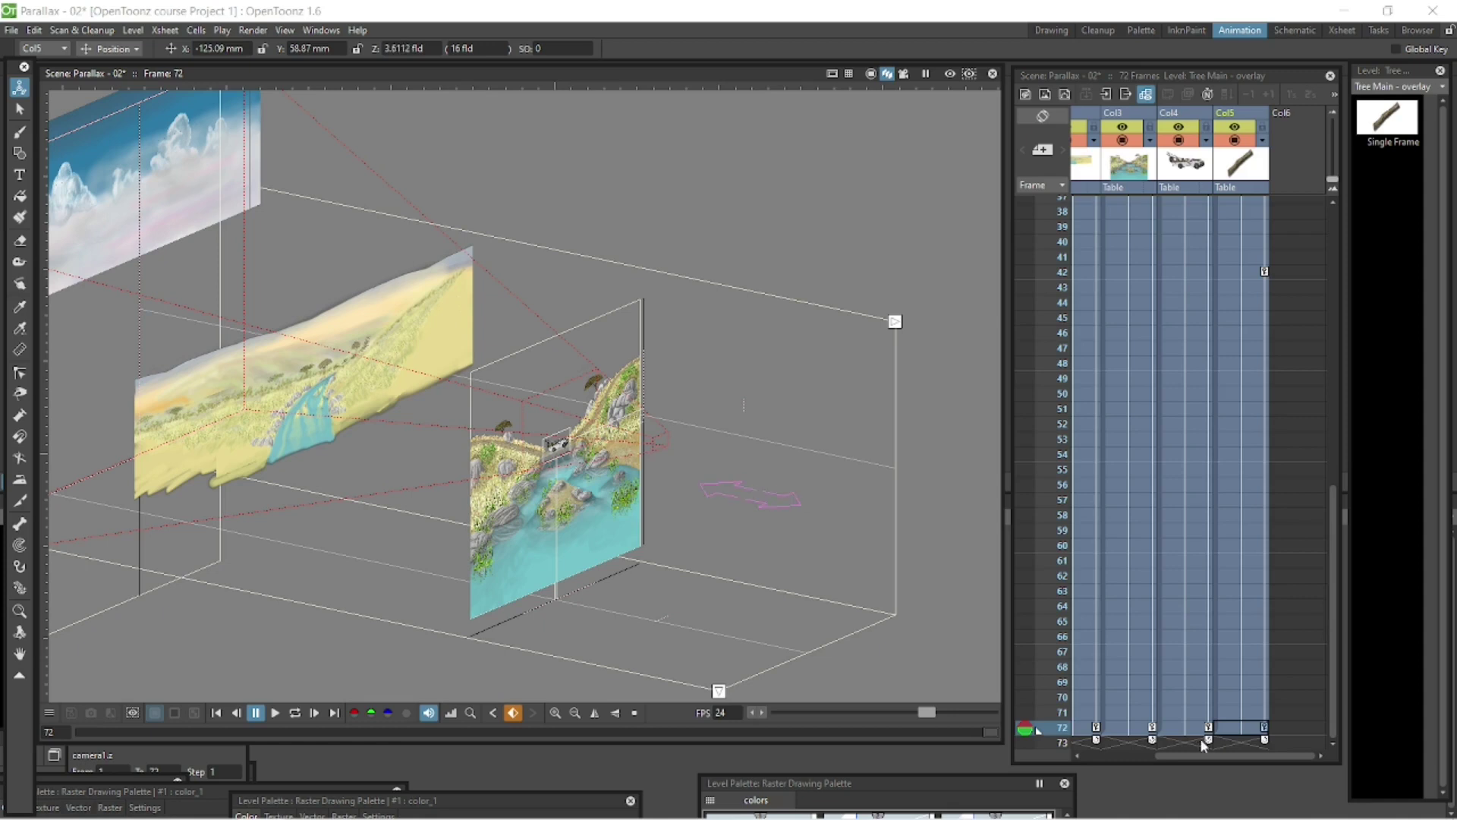
pyautogui.click(1085, 730)
pyautogui.moveTo(607, 469); pyautogui.dragTo(718, 449)
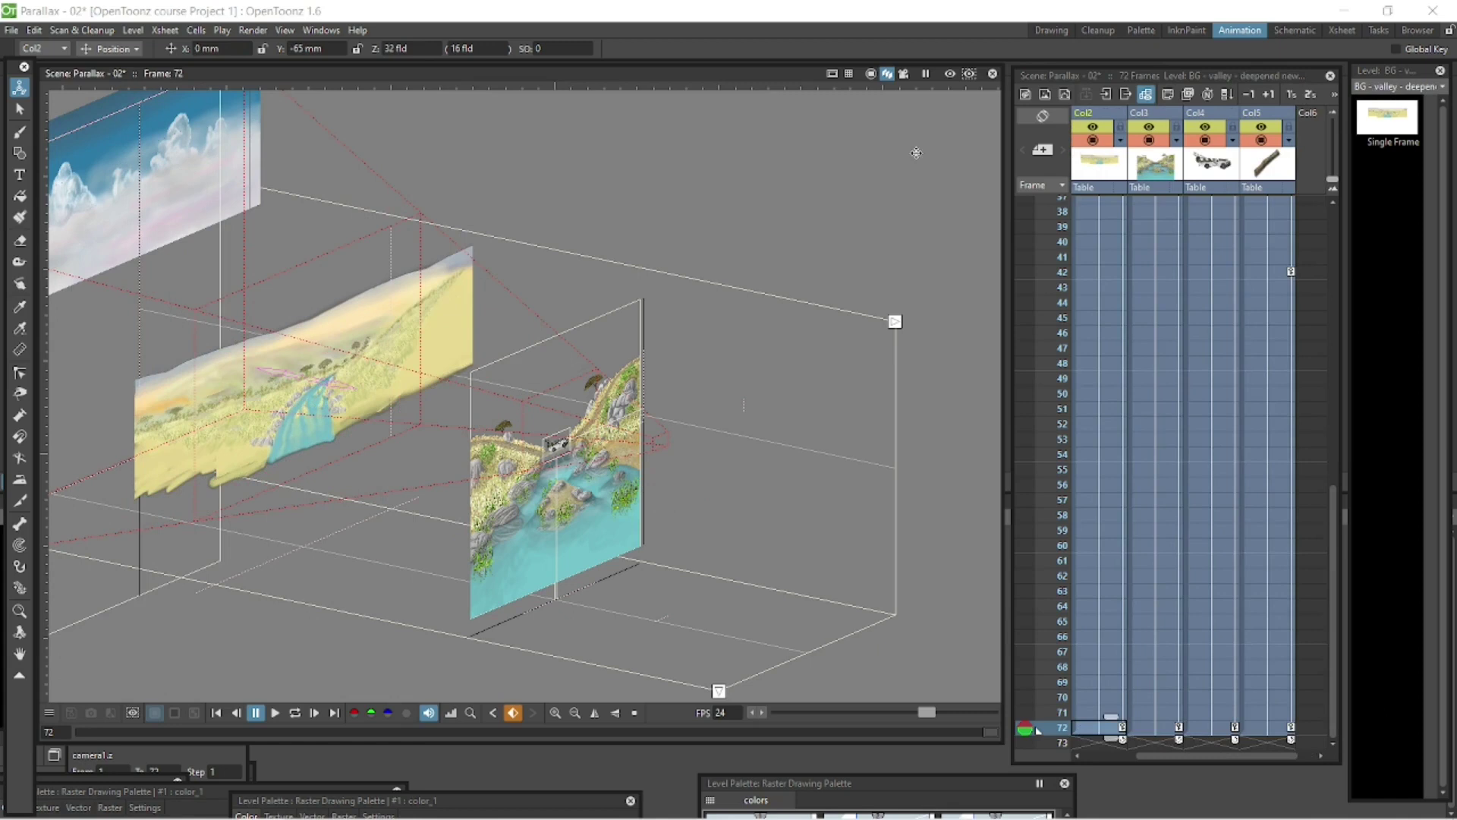
pyautogui.press('Down')
pyautogui.press('Down')
pyautogui.press('Down')
pyautogui.press('Down')
pyautogui.press('Down')
pyautogui.press('Down')
pyautogui.press('Down')
pyautogui.press('Down')
pyautogui.press('Down')
pyautogui.press('Down')
pyautogui.press('Down')
pyautogui.press('Down')
pyautogui.press('Down')
pyautogui.press('Down')
pyautogui.press('Down')
pyautogui.press('Down')
pyautogui.press('Down')
pyautogui.press('Down')
pyautogui.press('Down')
pyautogui.press('Down')
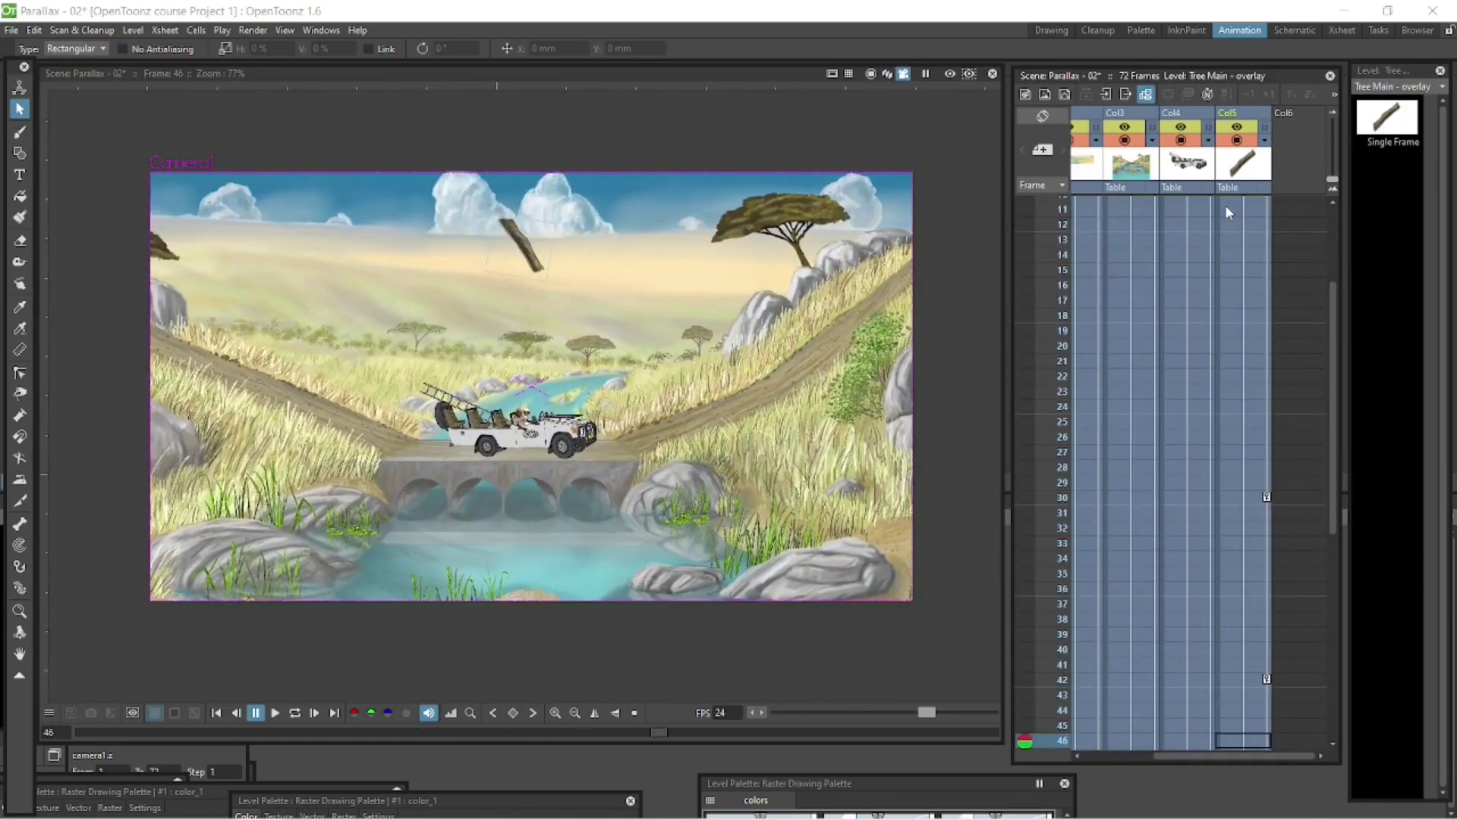
# - Move the log lower in the frame at frame 42 and loop-play to check it
pyautogui.click(1237, 679)
pyautogui.press('a')
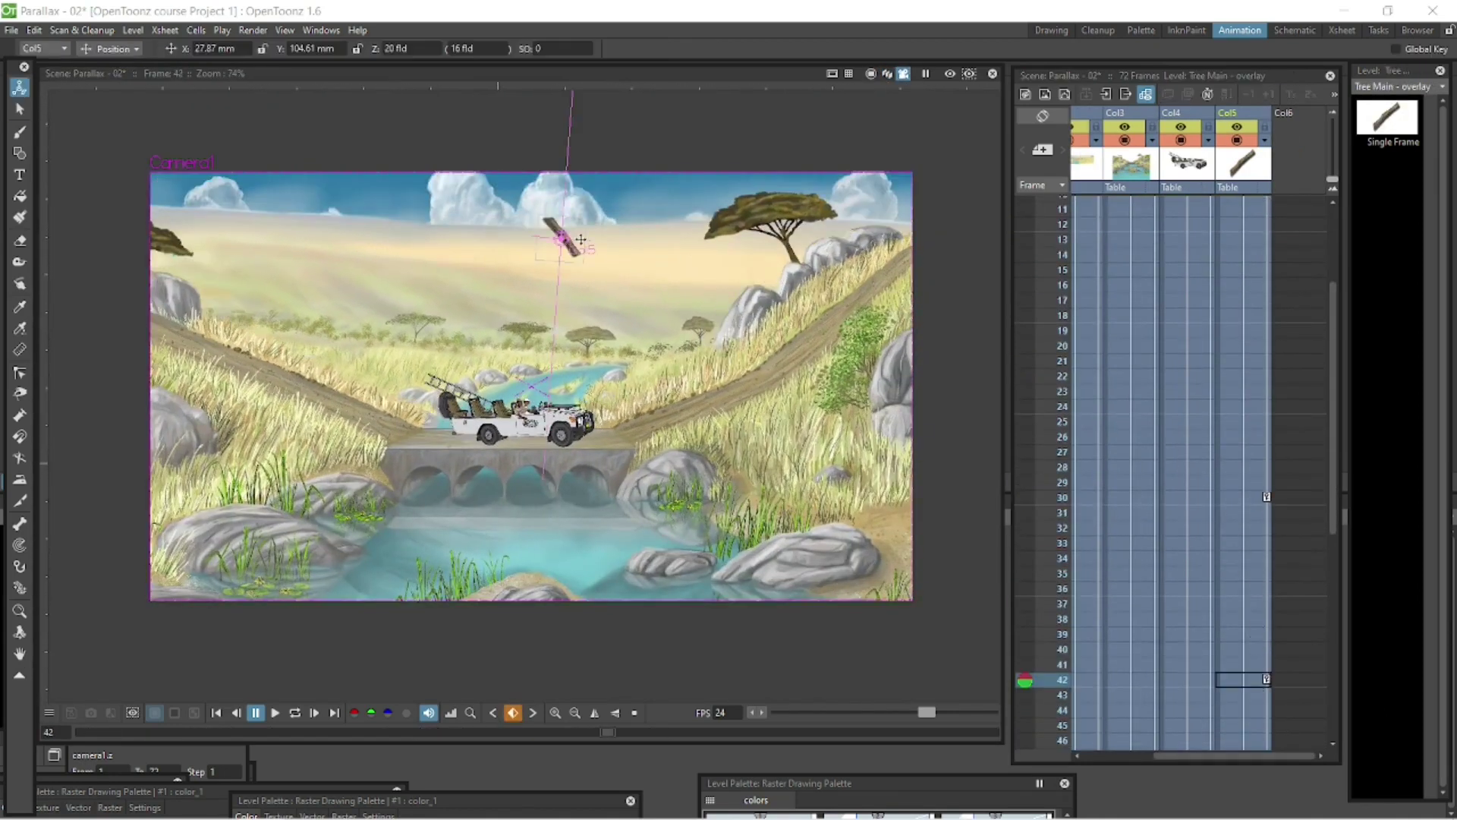
pyautogui.moveTo(569, 273); pyautogui.dragTo(547, 357)
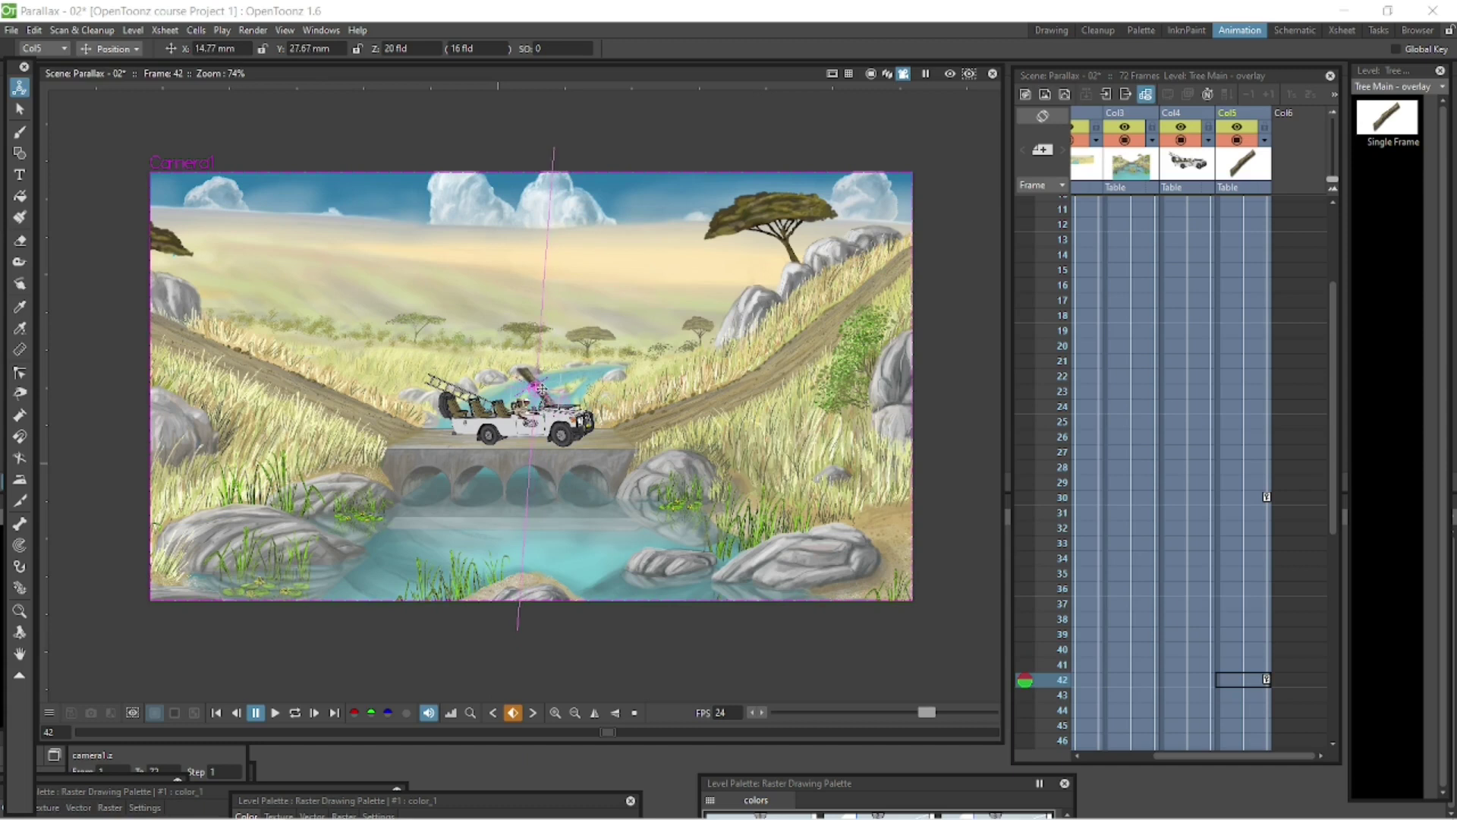
pyautogui.moveTo(1334, 481); pyautogui.dragTo(1333, 686)
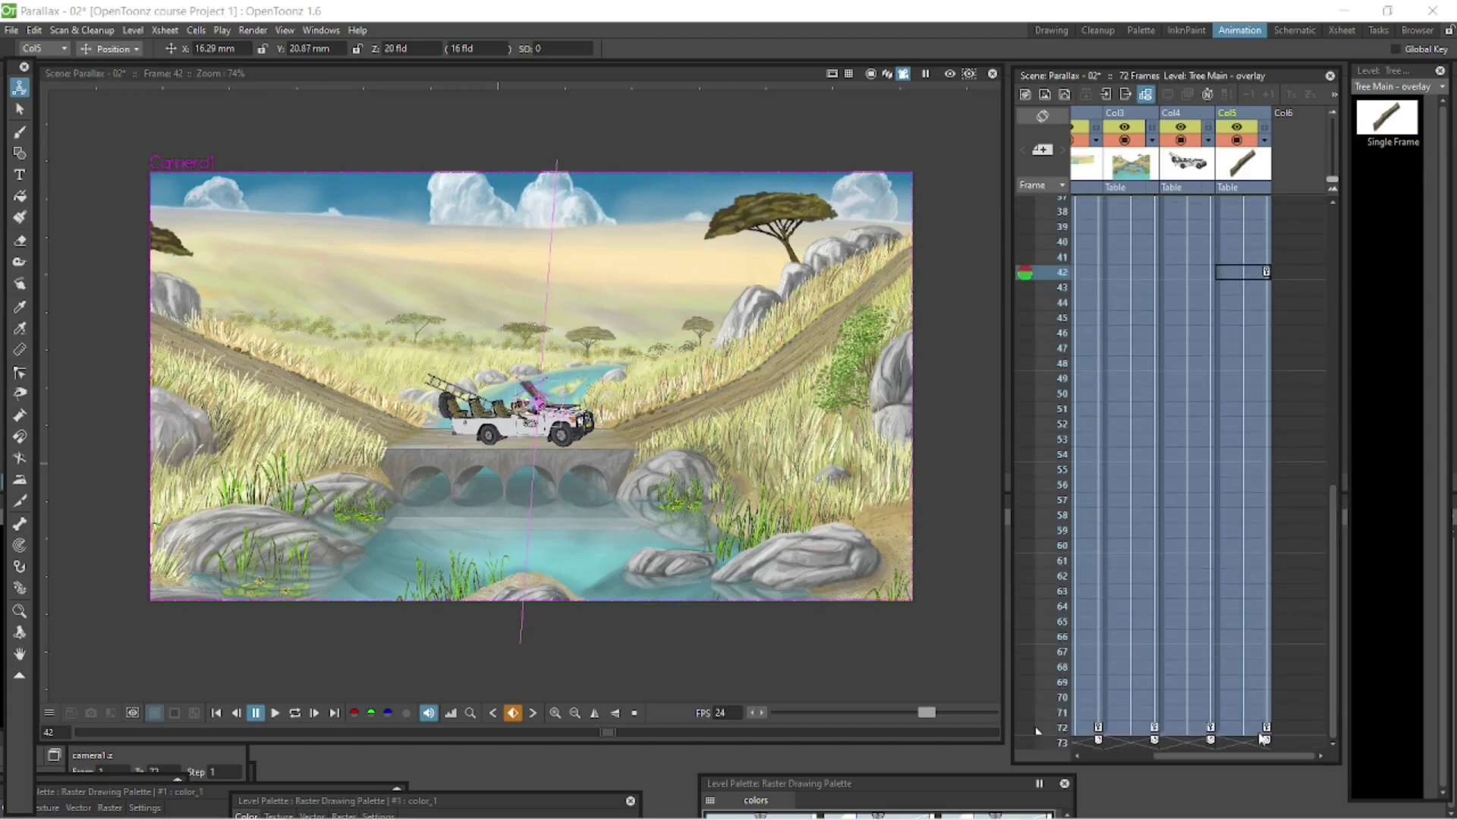
pyautogui.click(1238, 725)
pyautogui.click(294, 713)
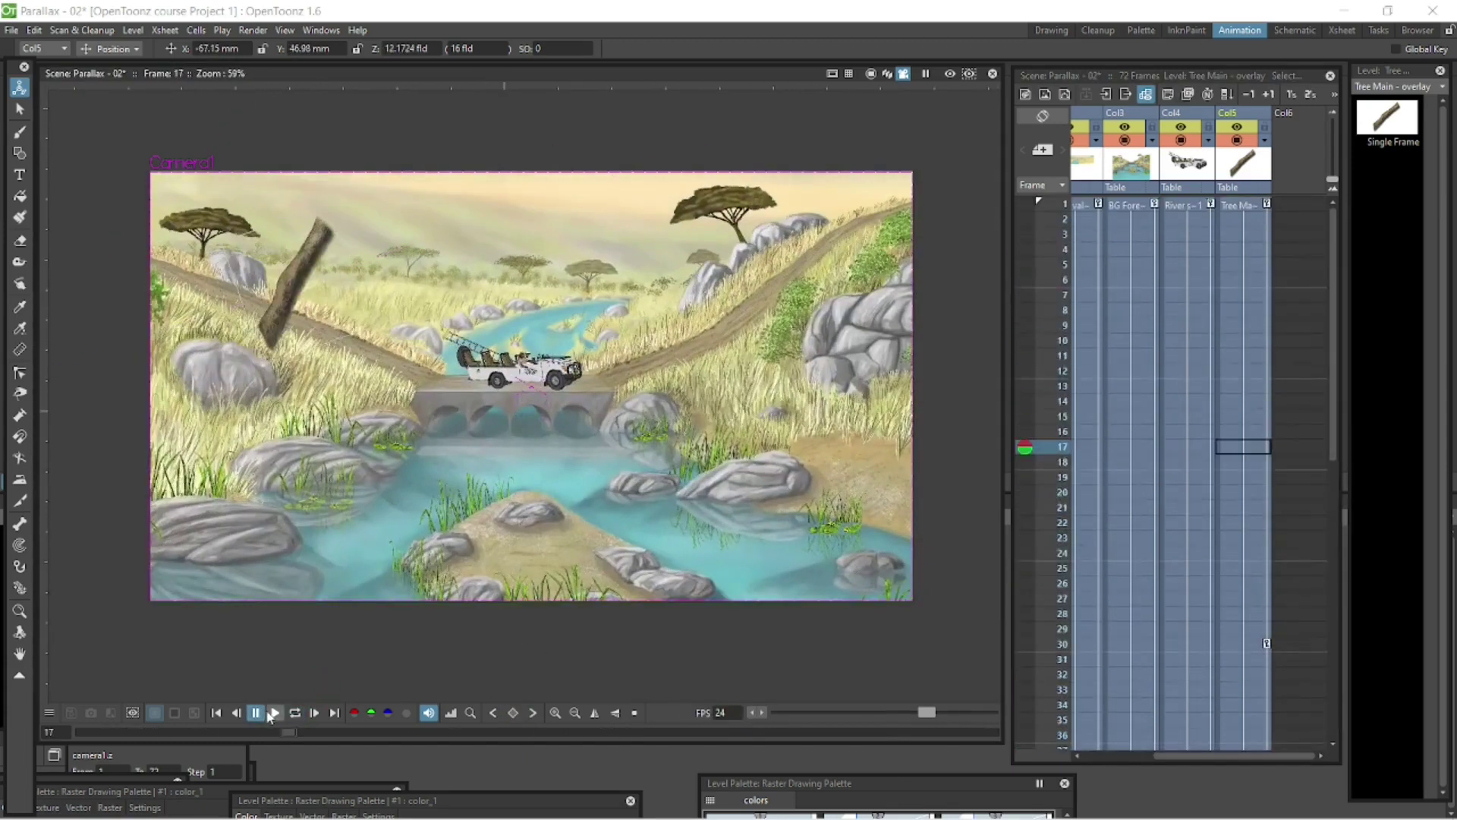
# - Reposition the log down and left at frame 30, scrubbing frames 10–34 to check the motion
pyautogui.click(1242, 643)
pyautogui.moveTo(387, 239); pyautogui.dragTo(394, 343)
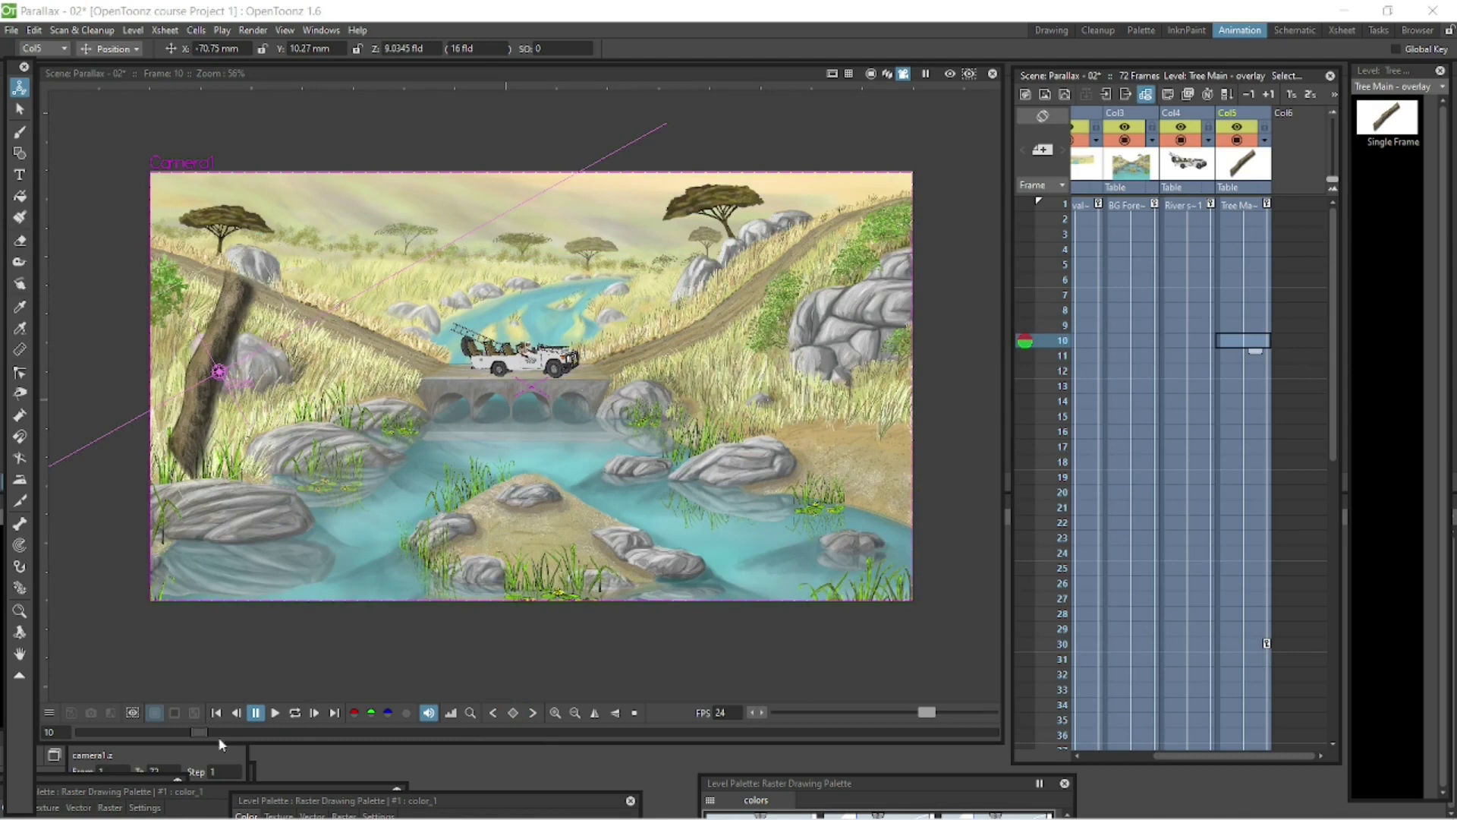
pyautogui.moveTo(219, 738); pyautogui.dragTo(489, 732)
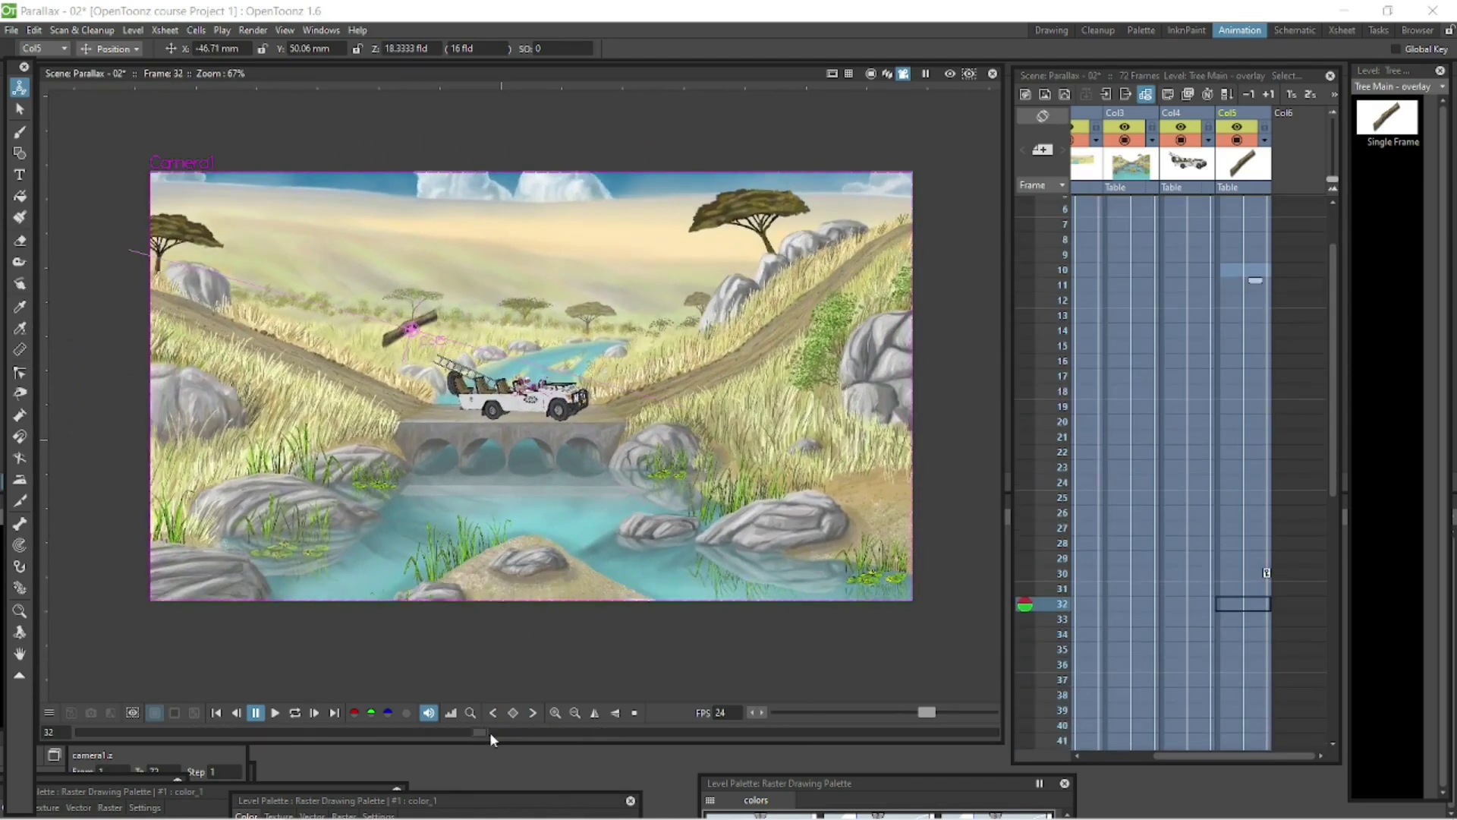
pyautogui.click(1254, 577)
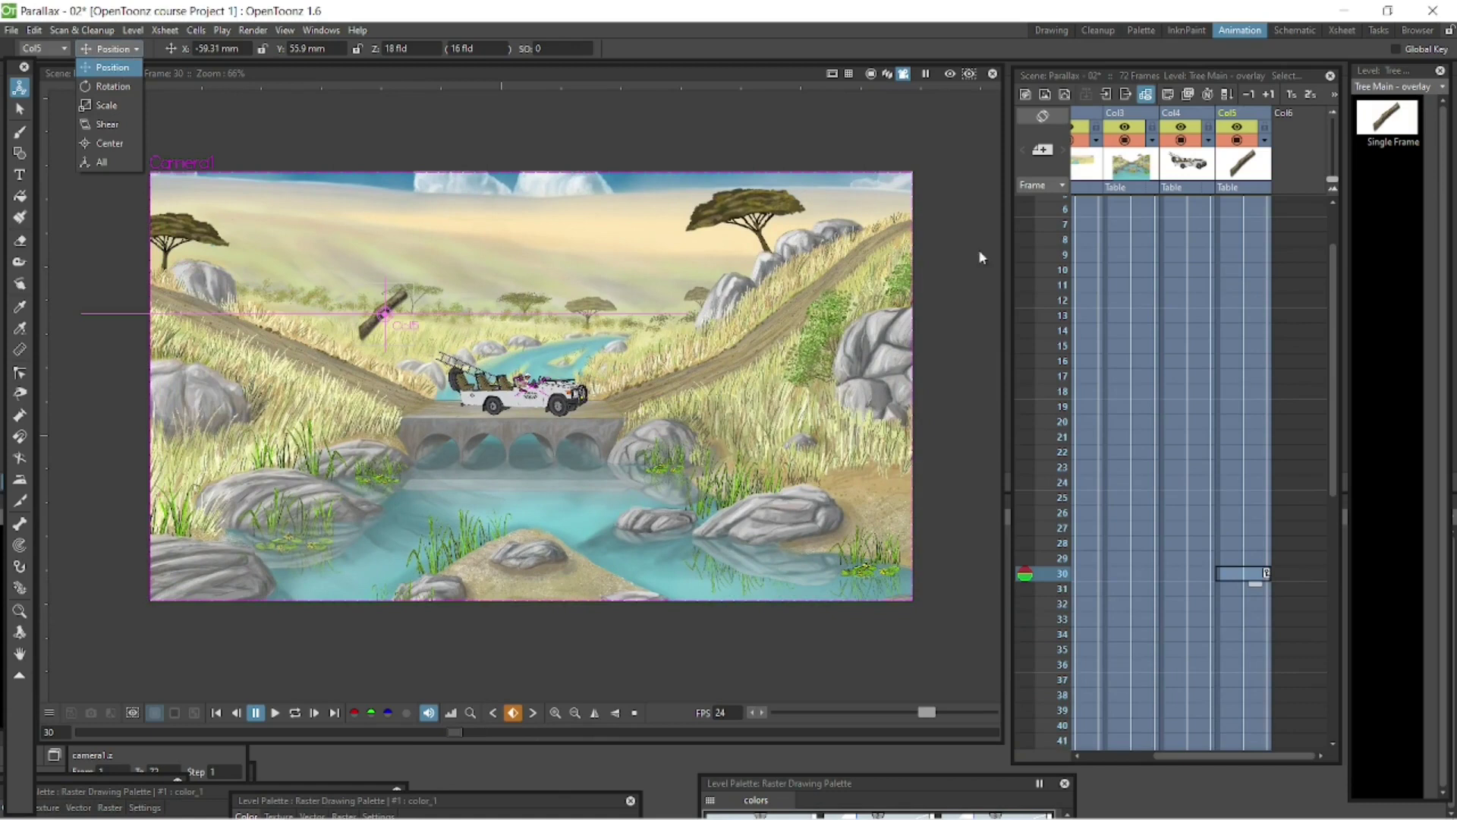
pyautogui.click(1245, 575)
# - Review the log in 3D view around frames 42–46 with looped playback
pyautogui.click(888, 74)
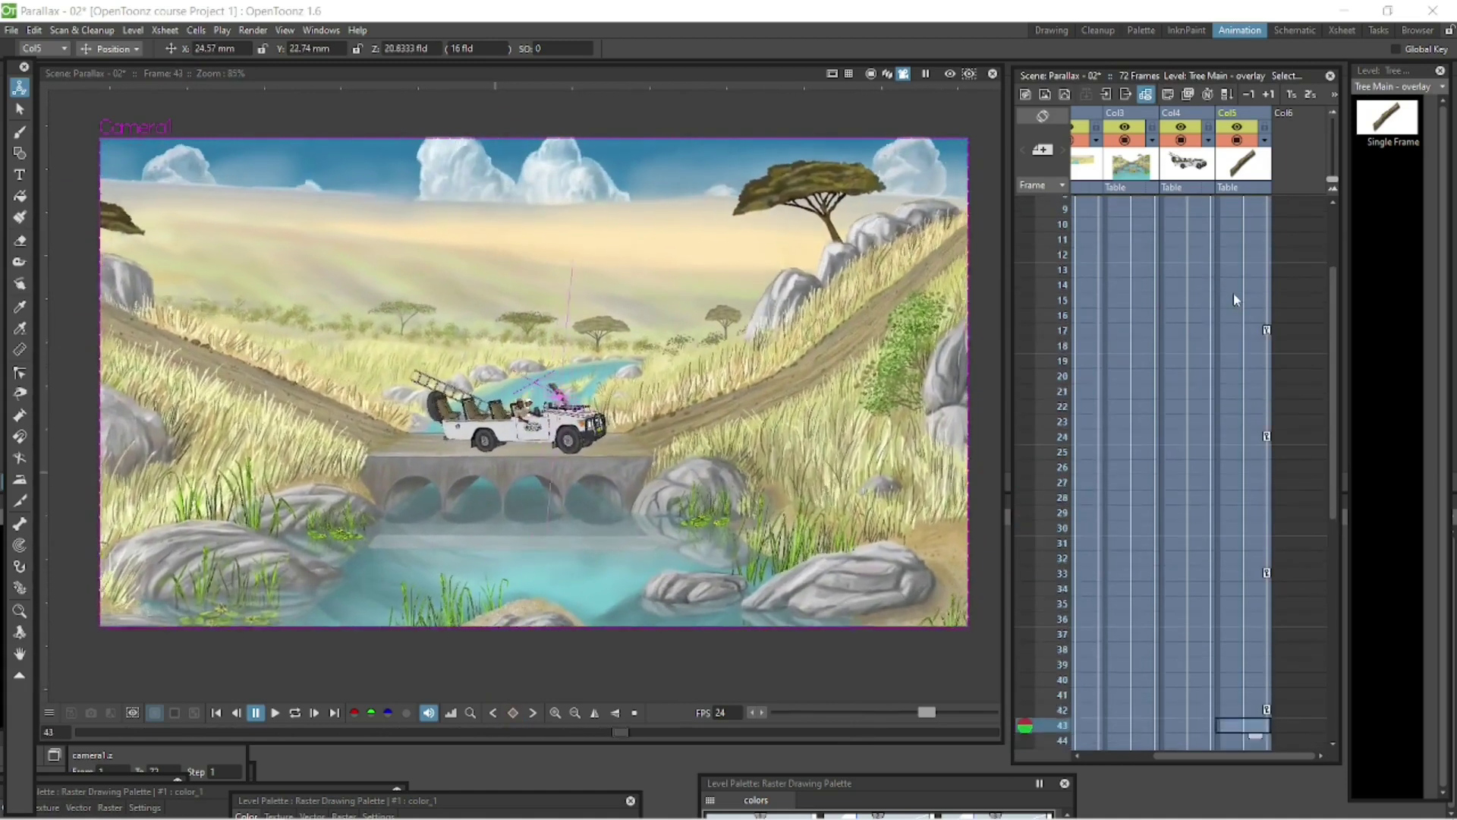
pyautogui.press('Down')
pyautogui.press('Down')
pyautogui.press('Down')
pyautogui.press('Down')
pyautogui.press('Down')
pyautogui.press('Down')
pyautogui.press('Down')
pyautogui.press('Down')
pyautogui.press('Down')
pyautogui.press('Down')
pyautogui.press('Down')
pyautogui.press('Down')
pyautogui.press('Down')
pyautogui.press('Down')
pyautogui.press('Down')
pyautogui.press('Down')
pyautogui.press('Down')
pyautogui.press('Down')
pyautogui.press('Down')
pyautogui.press('Down')
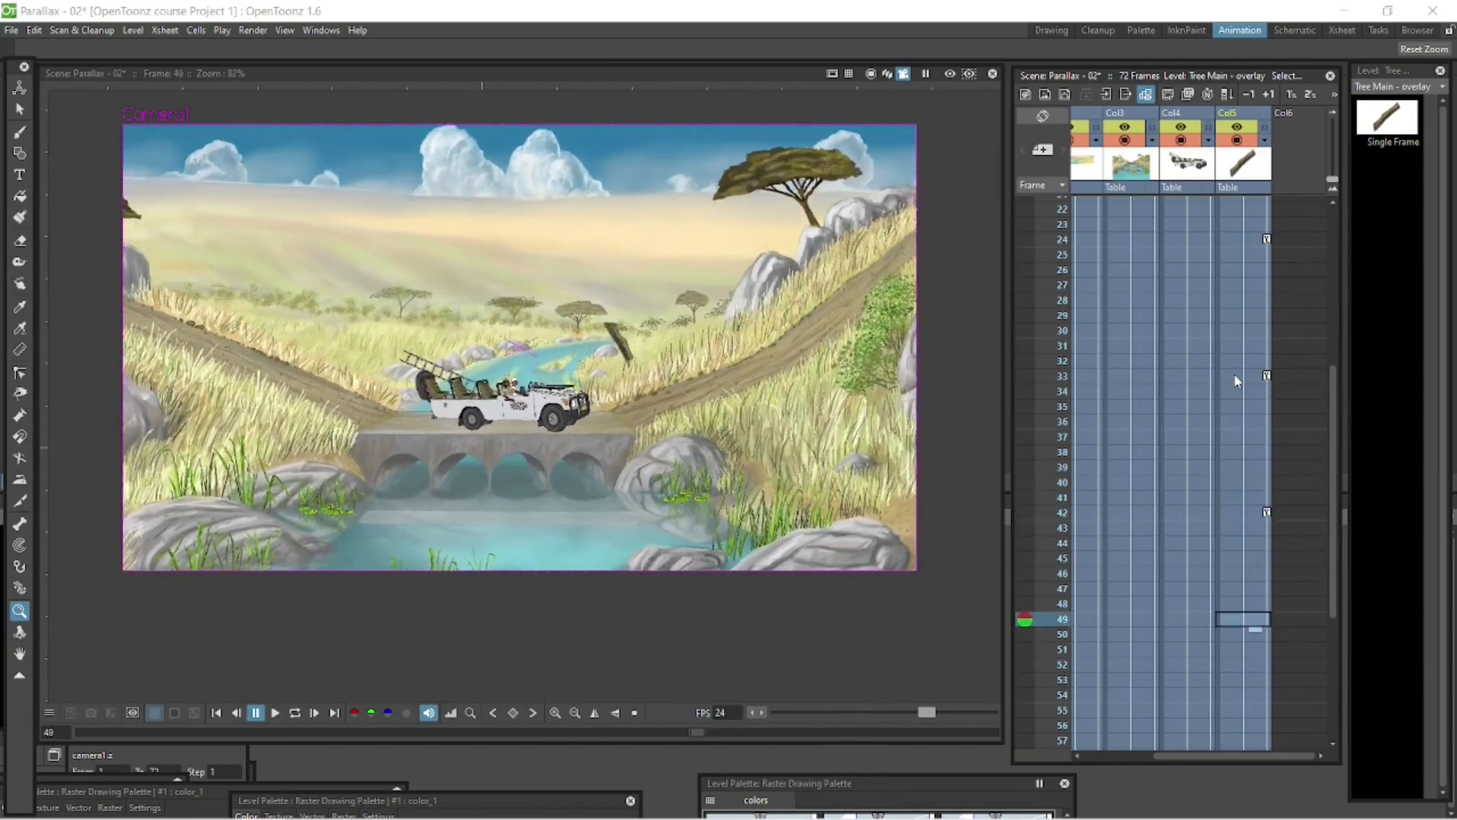
pyautogui.press('a')
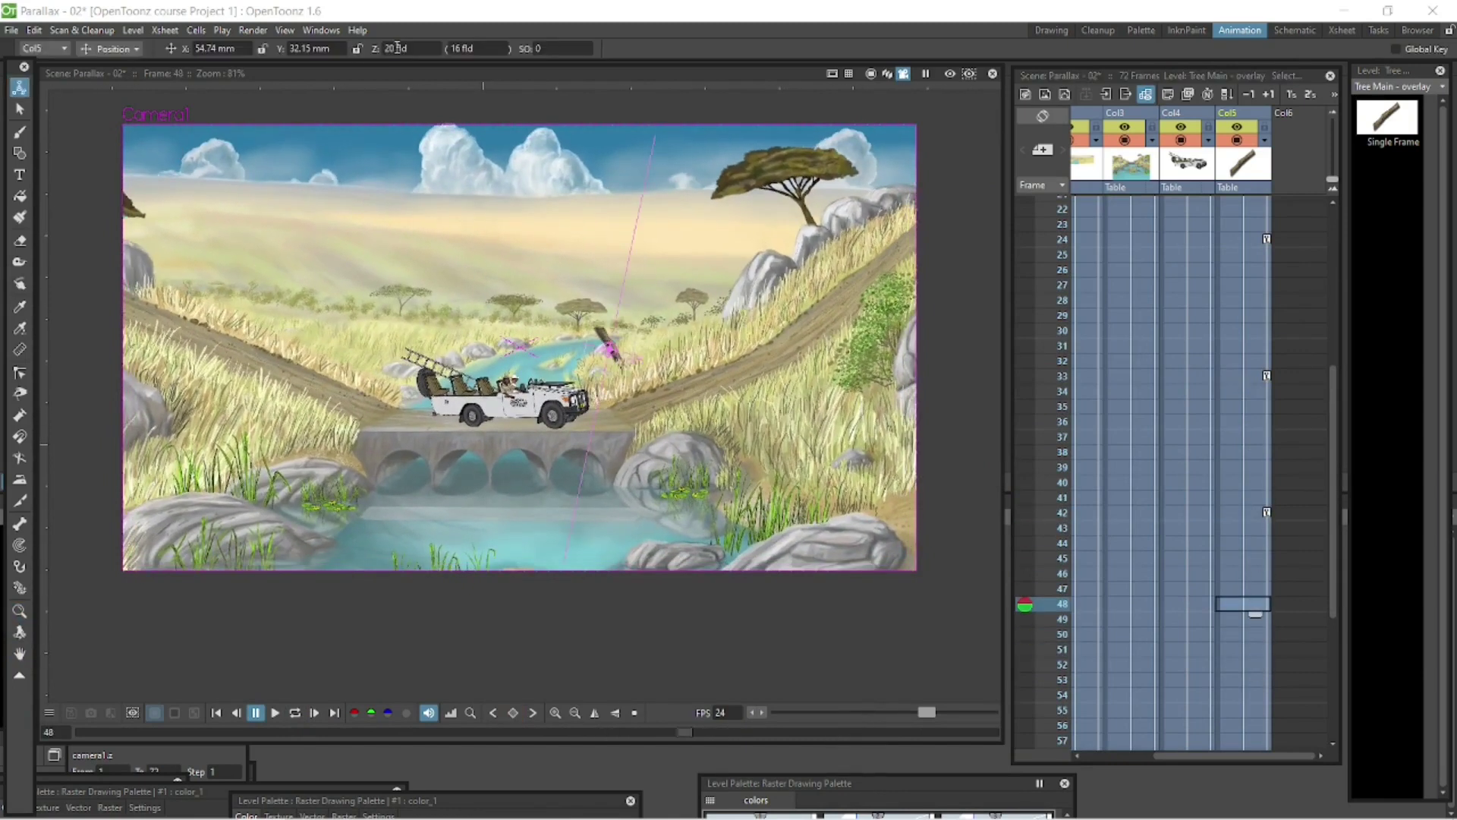
pyautogui.click(1252, 515)
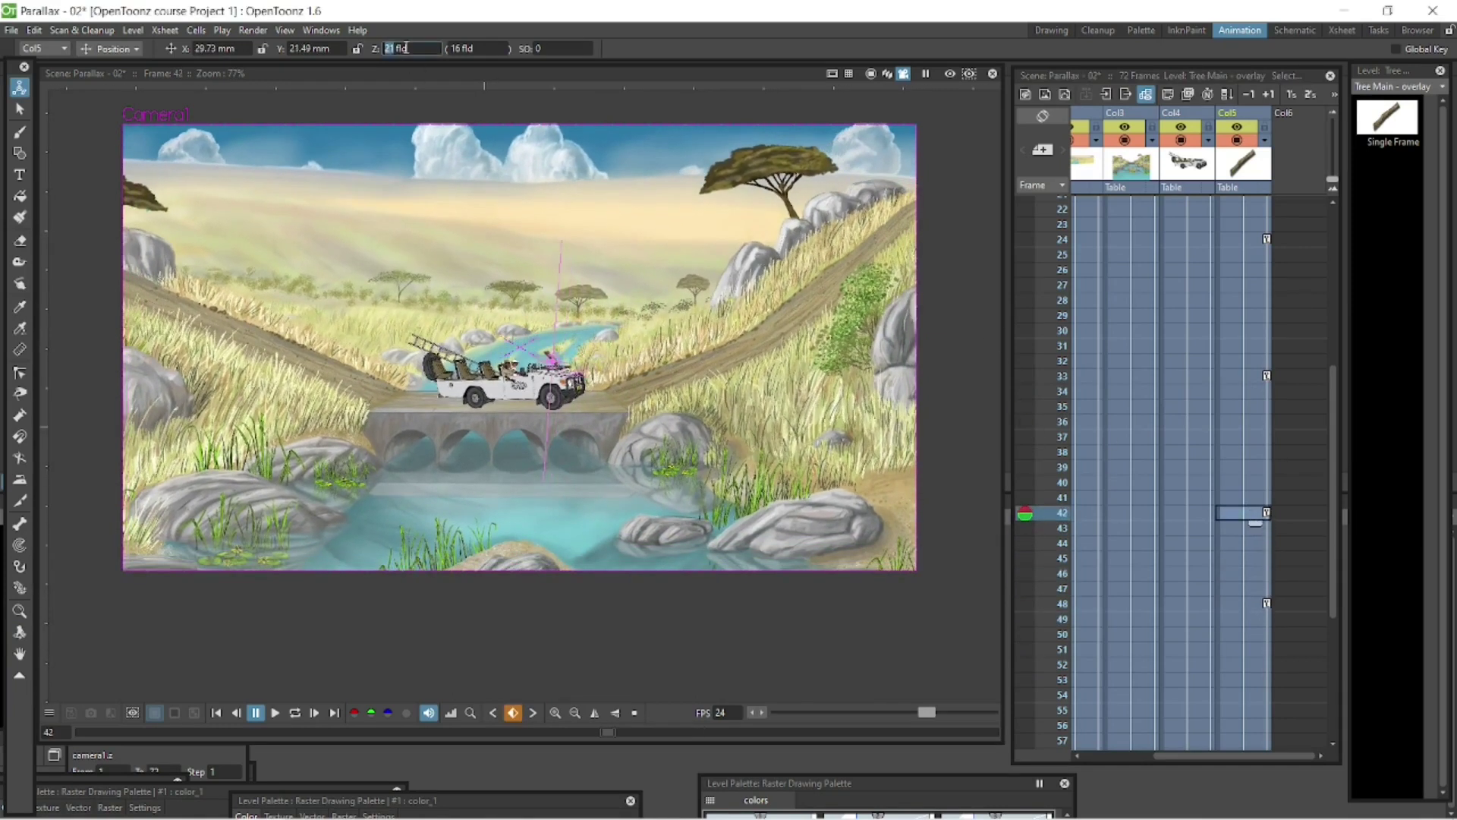
pyautogui.click(1246, 575)
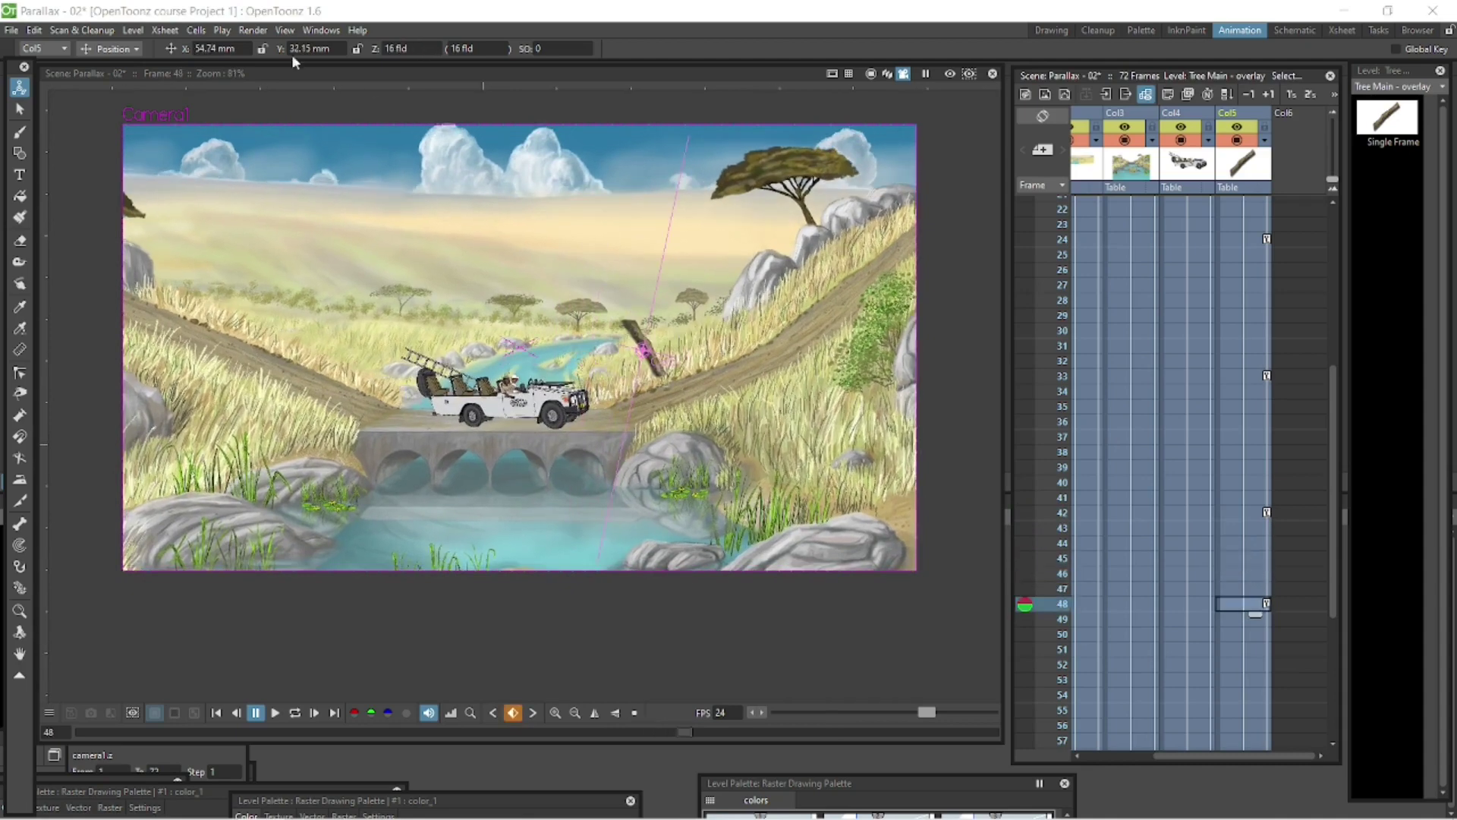
pyautogui.click(295, 714)
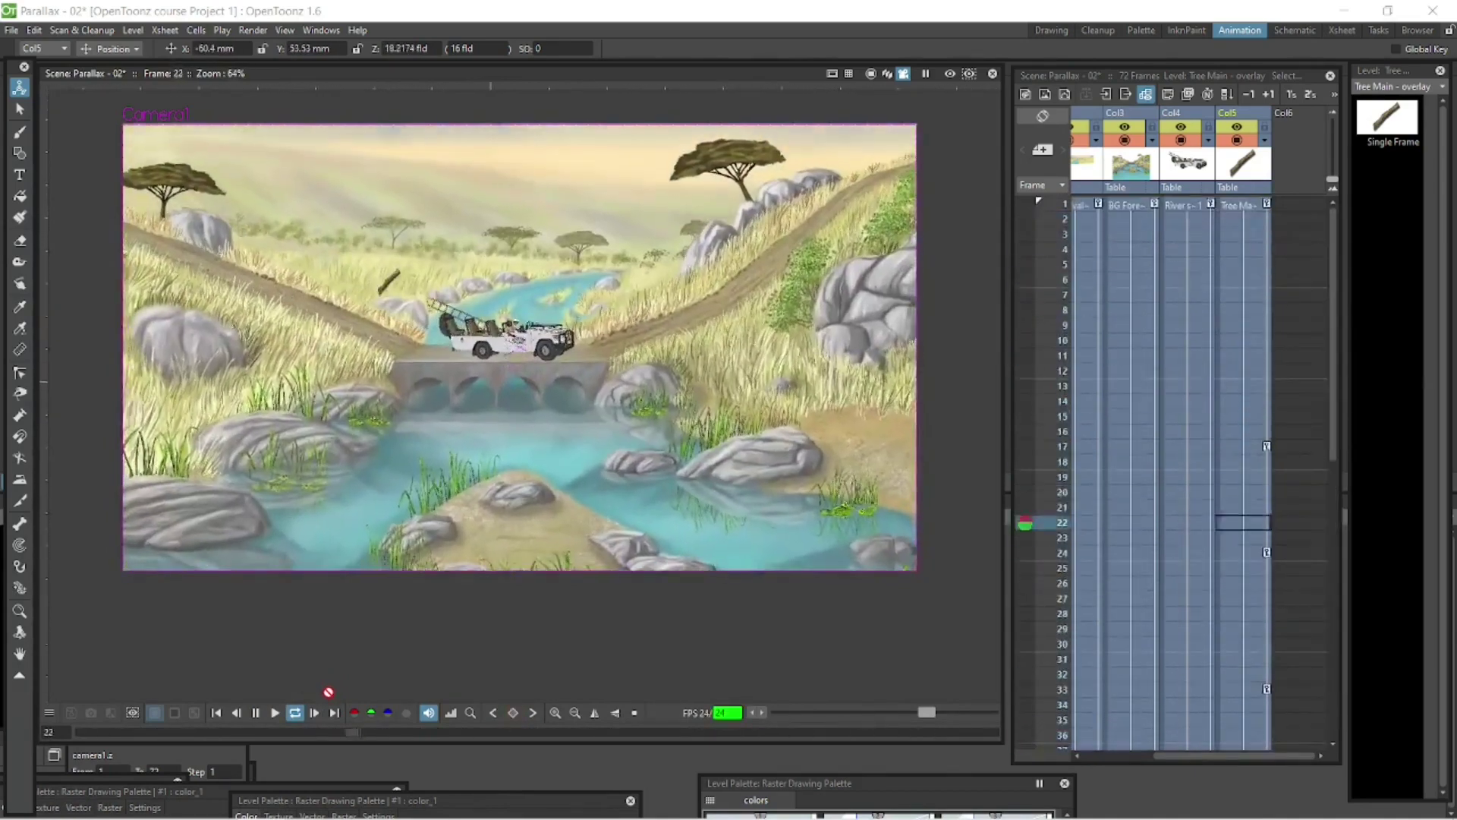
pyautogui.click(294, 715)
# - Step through the log's keys at 24 and 33, then set the frame-42 key to Z 16 fld
pyautogui.click(1237, 447)
pyautogui.press('Down')
pyautogui.press('Down')
pyautogui.press('Down')
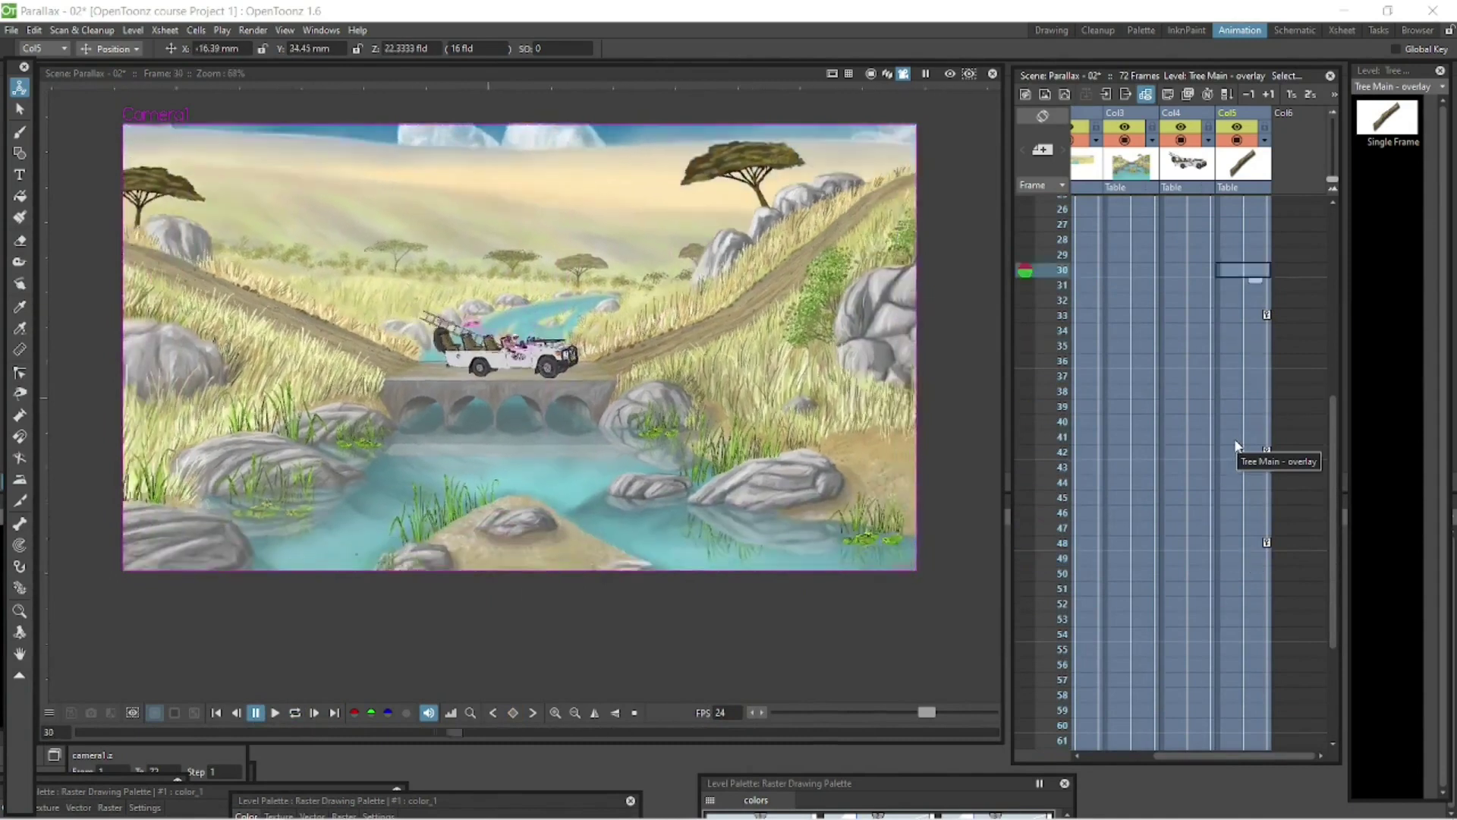
pyautogui.press('Up')
pyautogui.press('Up')
pyautogui.press('Up')
pyautogui.press('Up')
pyautogui.press('Up')
pyautogui.press('Up')
pyautogui.press('Up')
pyautogui.press('Up')
pyautogui.press('Up')
pyautogui.press('Up')
pyautogui.press('Up')
pyautogui.press('Up')
pyautogui.press('Up')
pyautogui.press('Up')
pyautogui.press('Up')
pyautogui.press('Up')
pyautogui.press('Up')
pyautogui.press('Up')
pyautogui.press('Up')
pyautogui.press('Up')
pyautogui.press('Down')
pyautogui.press('Down')
pyautogui.press('Down')
pyautogui.press('Down')
pyautogui.press('Down')
pyautogui.press('Down')
pyautogui.press('Down')
pyautogui.press('Down')
pyautogui.press('Down')
pyautogui.press('Down')
pyautogui.press('Down')
pyautogui.press('Down')
pyautogui.press('Down')
pyautogui.press('Down')
pyautogui.press('Down')
pyautogui.press('Down')
pyautogui.press('Down')
pyautogui.press('Down')
pyautogui.press('Down')
pyautogui.press('Down')
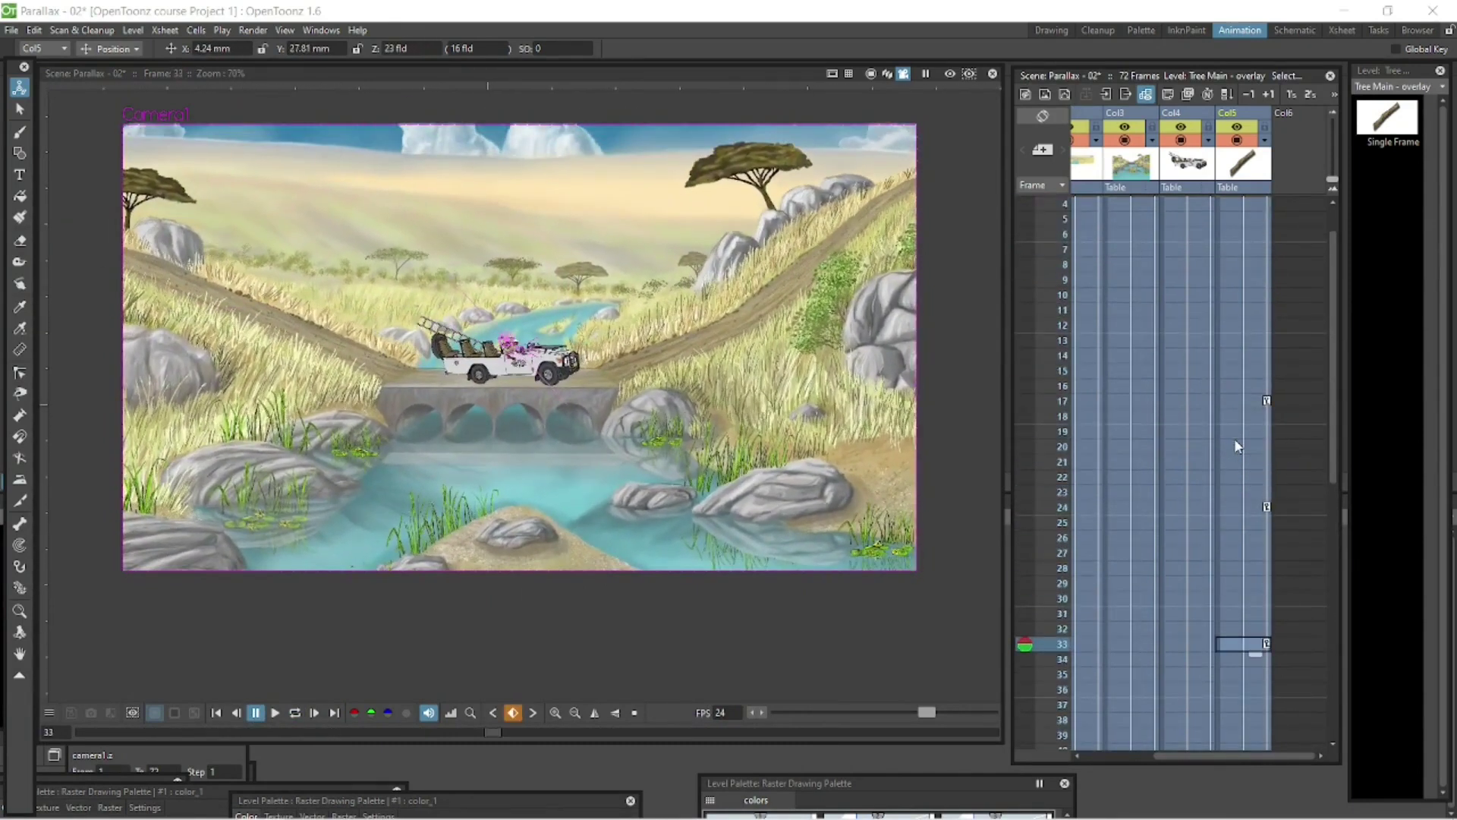
pyautogui.click(1245, 507)
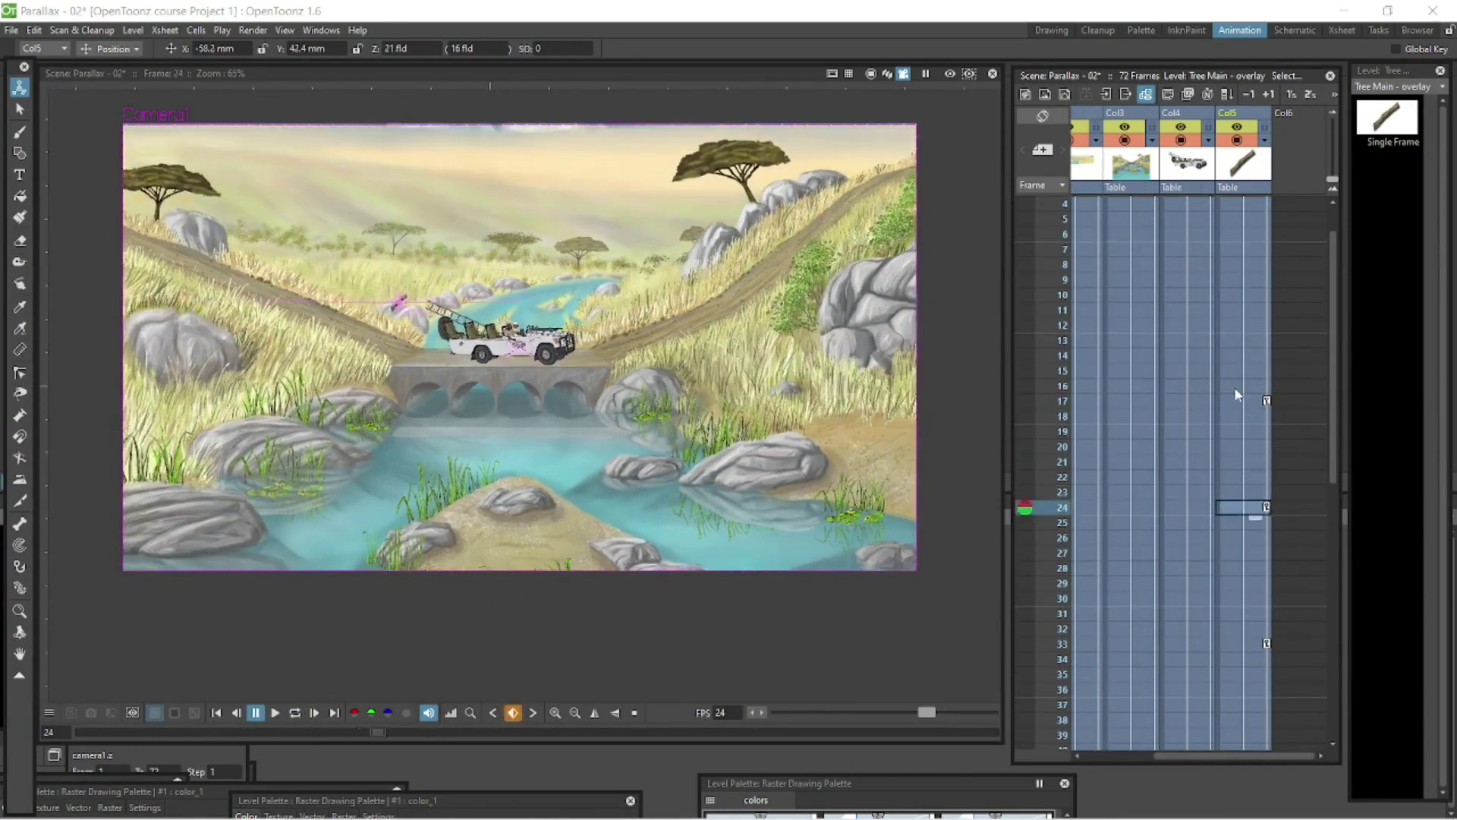
pyautogui.press('Down')
pyautogui.press('Down')
pyautogui.press('Down')
pyautogui.press('Down')
pyautogui.press('Down')
pyautogui.press('Down')
pyautogui.press('Down')
pyautogui.press('Down')
pyautogui.press('Down')
pyautogui.press('Down')
pyautogui.press('Down')
pyautogui.press('Down')
pyautogui.press('Down')
pyautogui.press('Down')
pyautogui.press('Down')
pyautogui.press('Down')
pyautogui.press('Down')
pyautogui.press('Down')
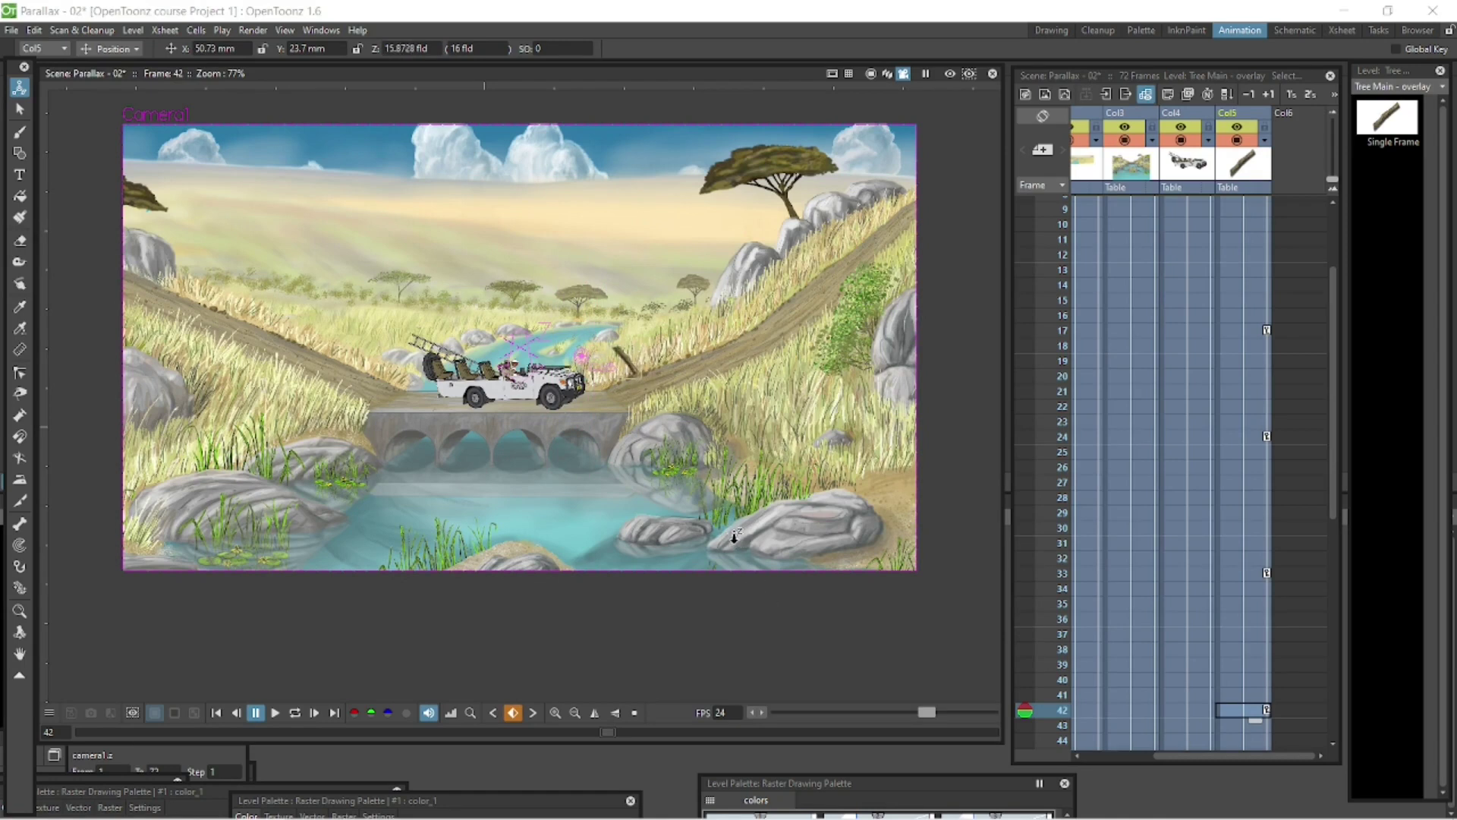
pyautogui.press('space')
pyautogui.click(414, 45)
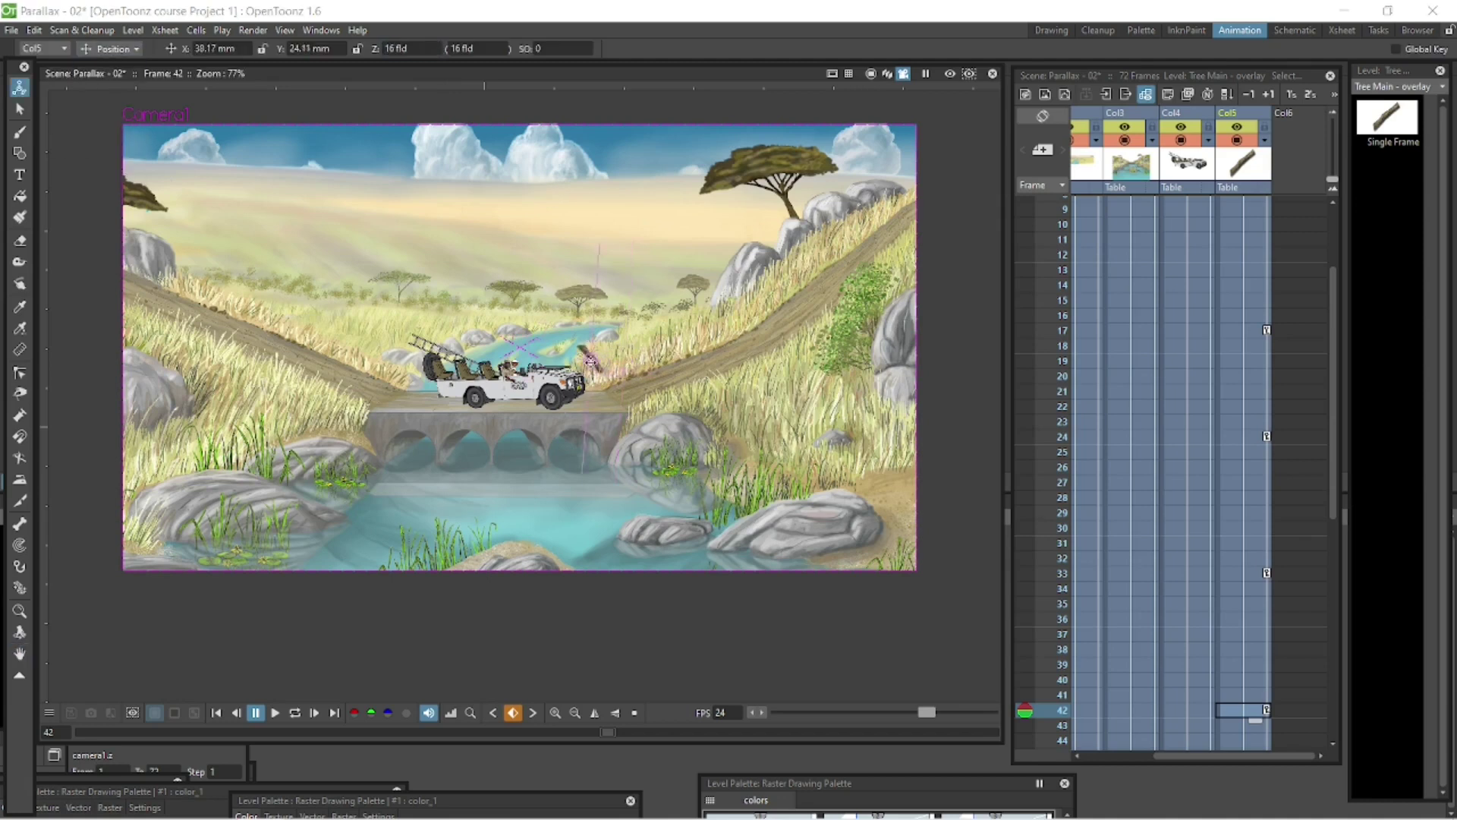
pyautogui.moveTo(591, 362); pyautogui.dragTo(607, 349)
pyautogui.click(1256, 572)
pyautogui.press('Down')
pyautogui.press('Down')
pyautogui.press('Down')
pyautogui.press('Down')
pyautogui.press('Down')
pyautogui.press('Down')
pyautogui.press('Down')
pyautogui.press('Down')
pyautogui.press('Down')
# - Switch the Animate tool to Rotation and loop-play the log's tumble from frame 1
pyautogui.click(112, 49)
pyautogui.click(114, 64)
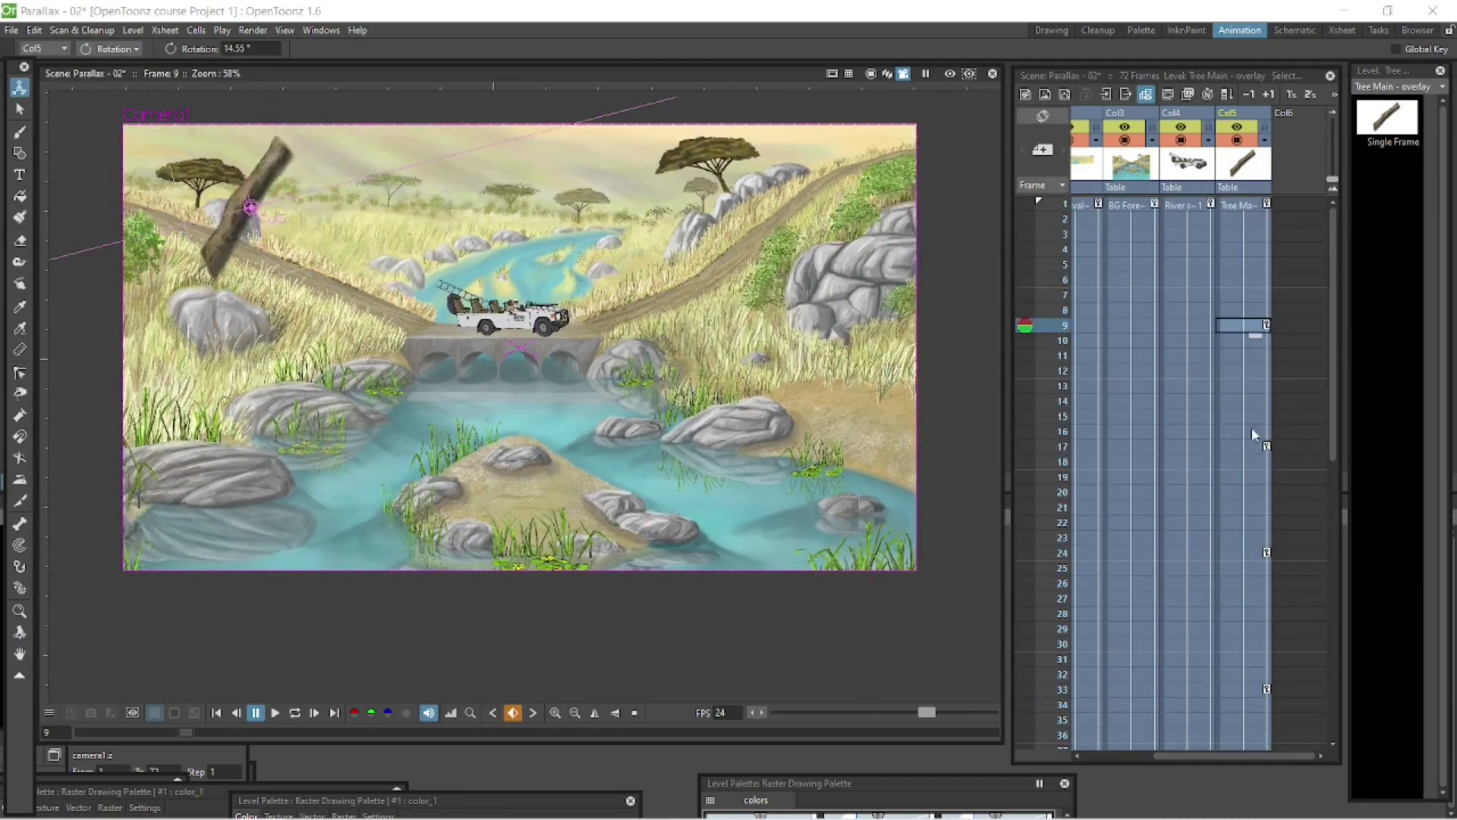
pyautogui.click(296, 712)
pyautogui.click(256, 712)
pyautogui.click(1251, 235)
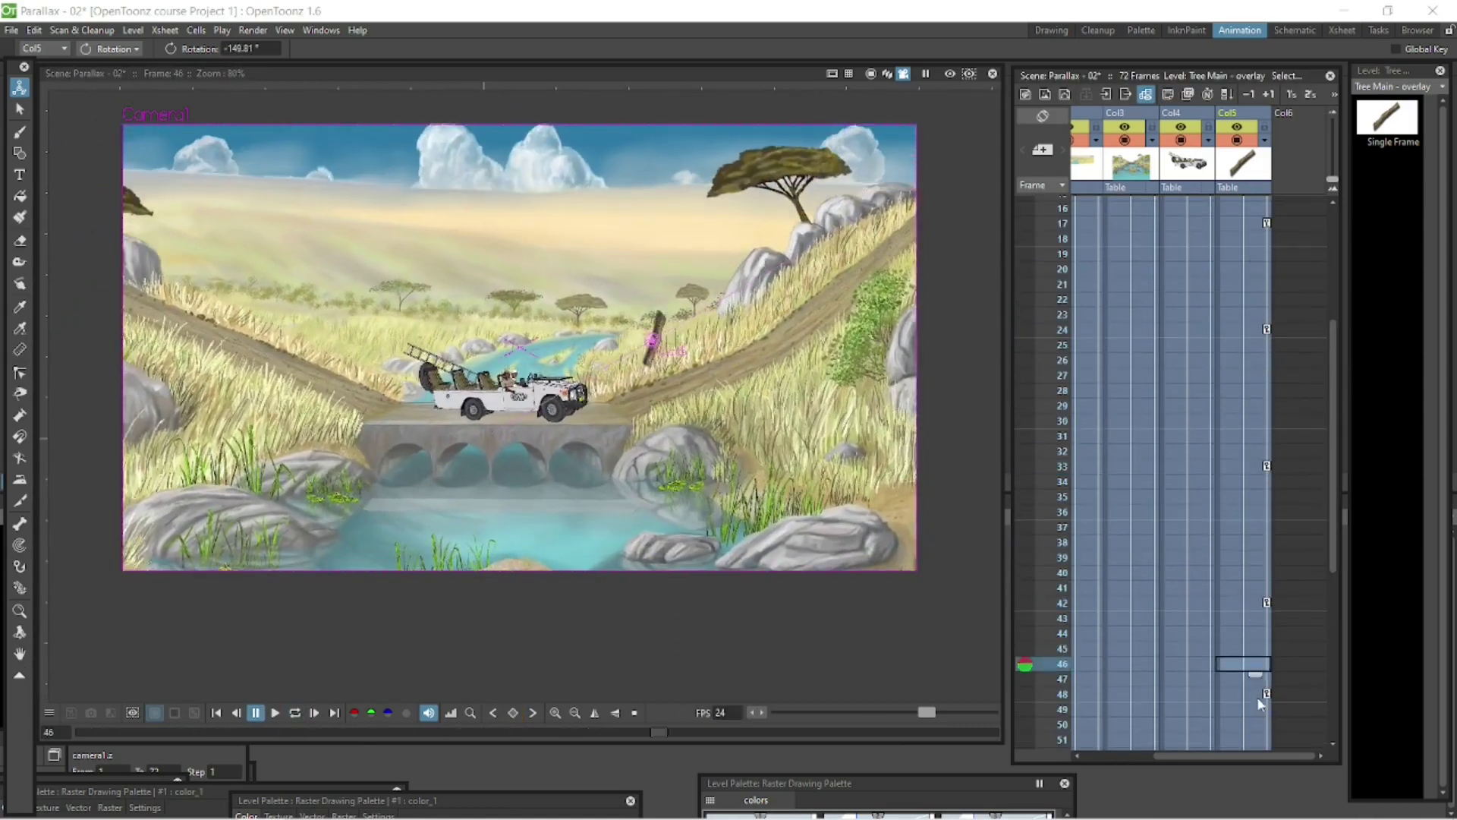
pyautogui.click(295, 714)
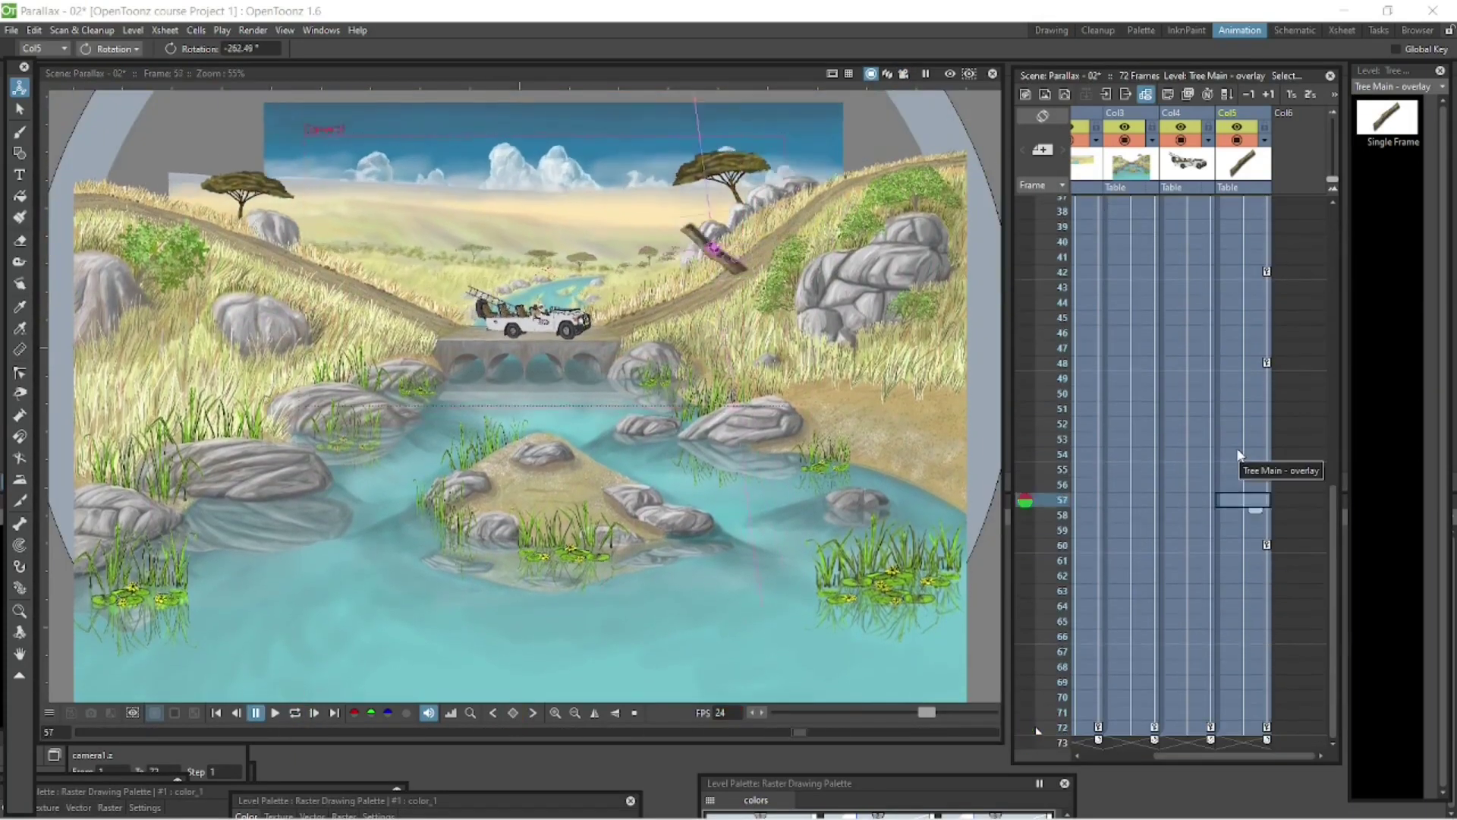
pyautogui.click(276, 713)
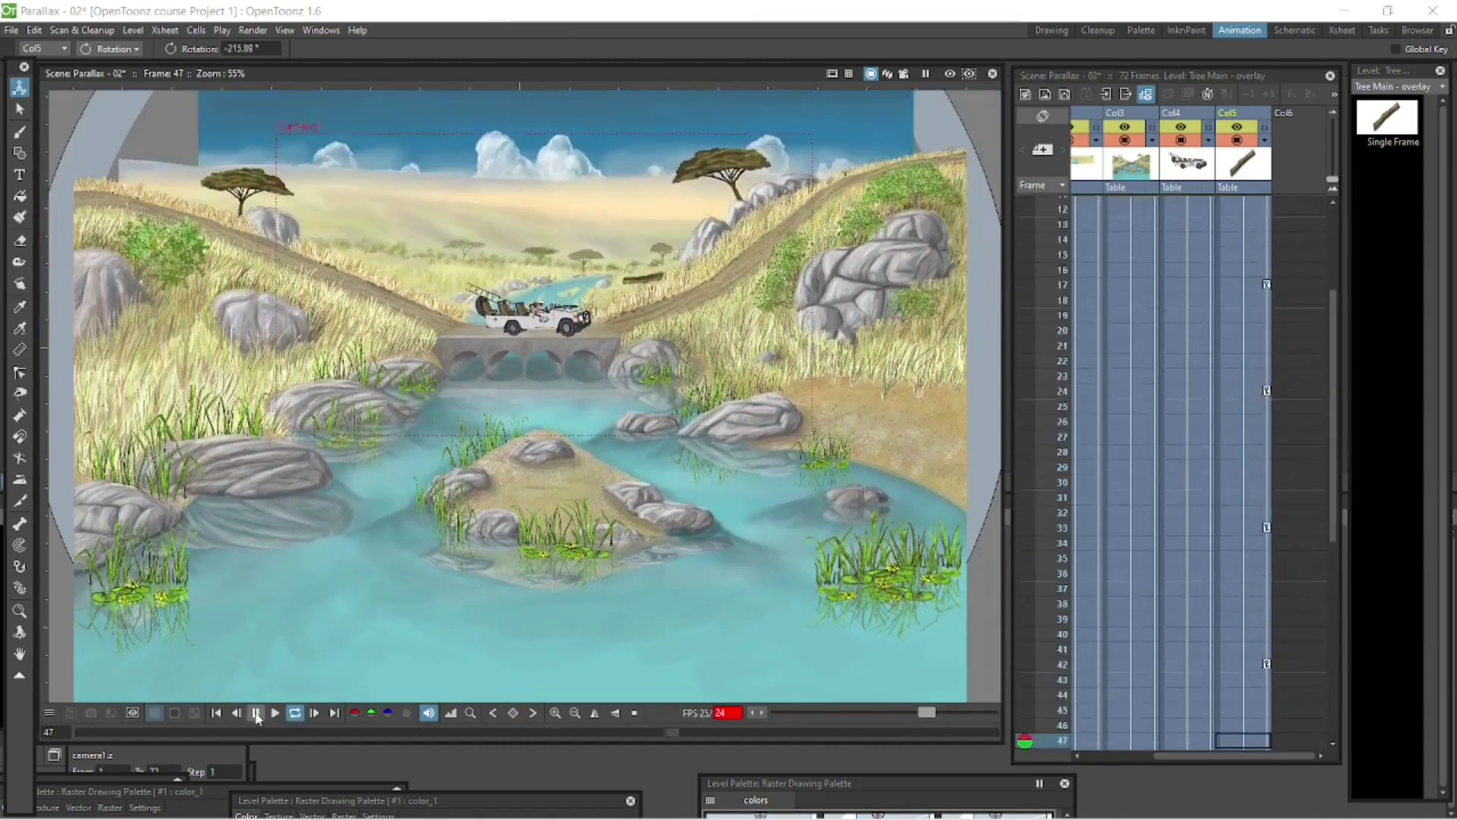
pyautogui.click(257, 717)
# - Check the log's rotation at keys 60 and 66, then loop-play again
pyautogui.click(1254, 544)
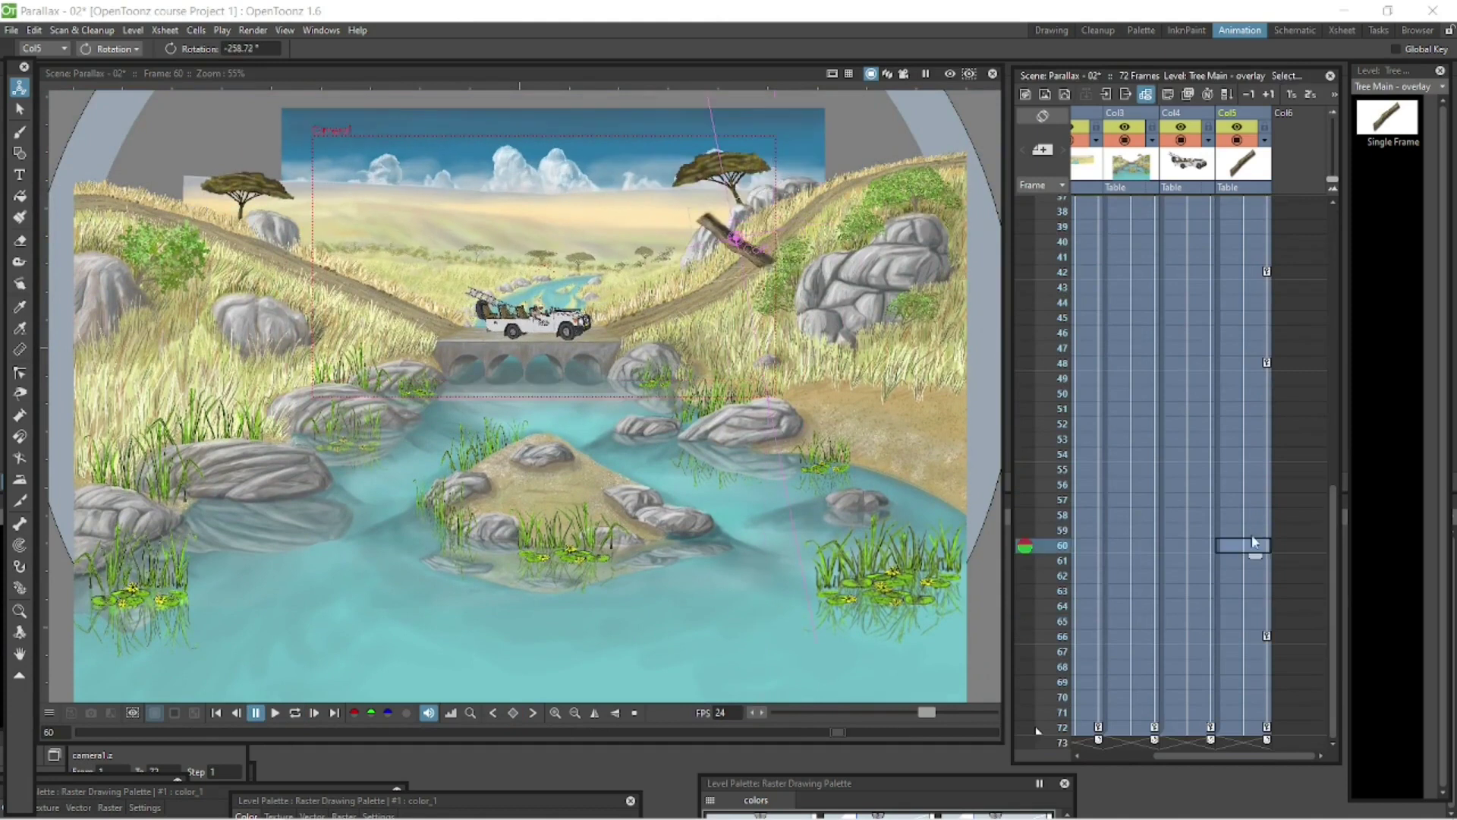
pyautogui.click(1256, 638)
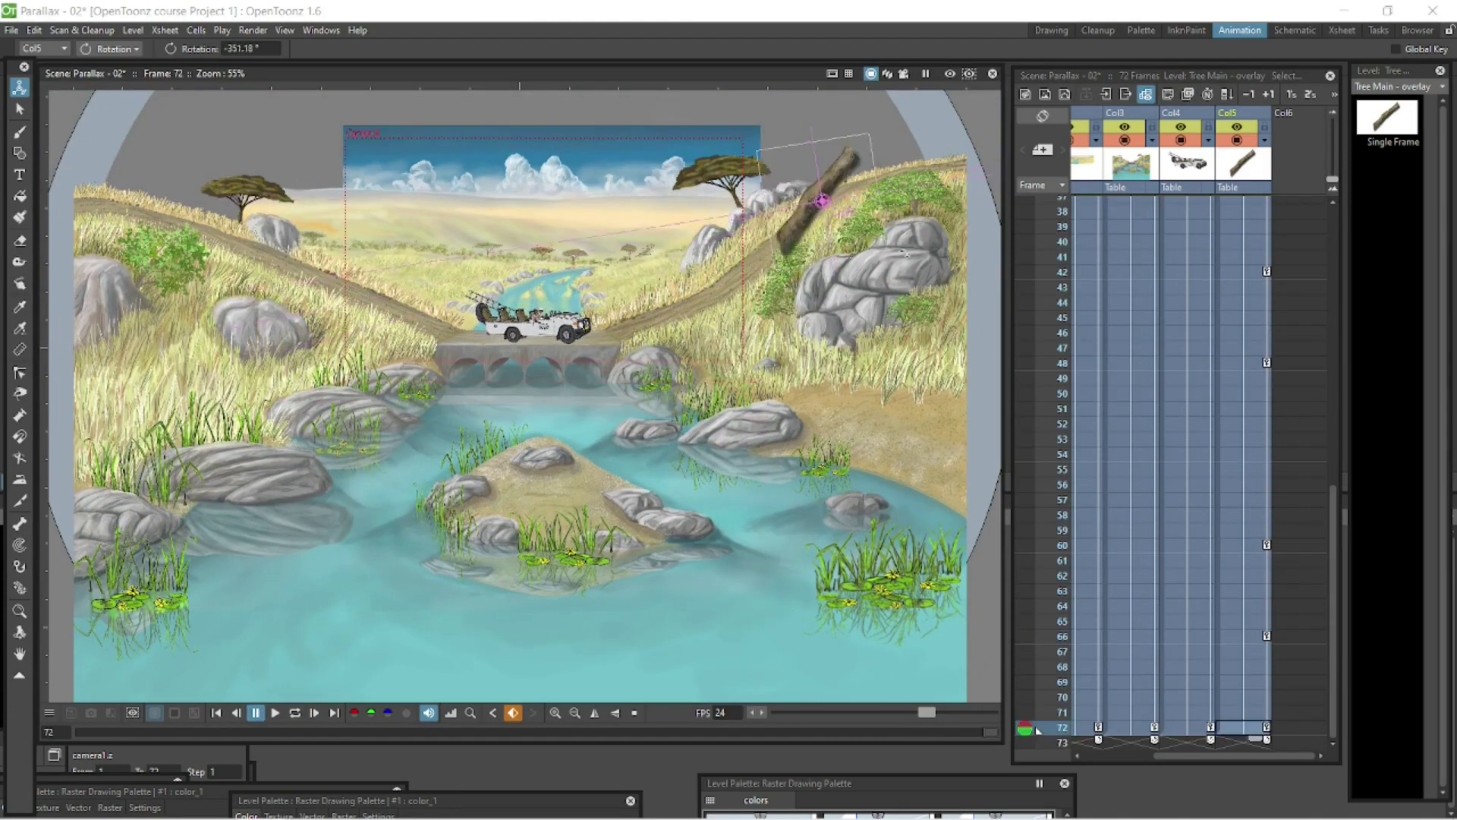
pyautogui.click(295, 713)
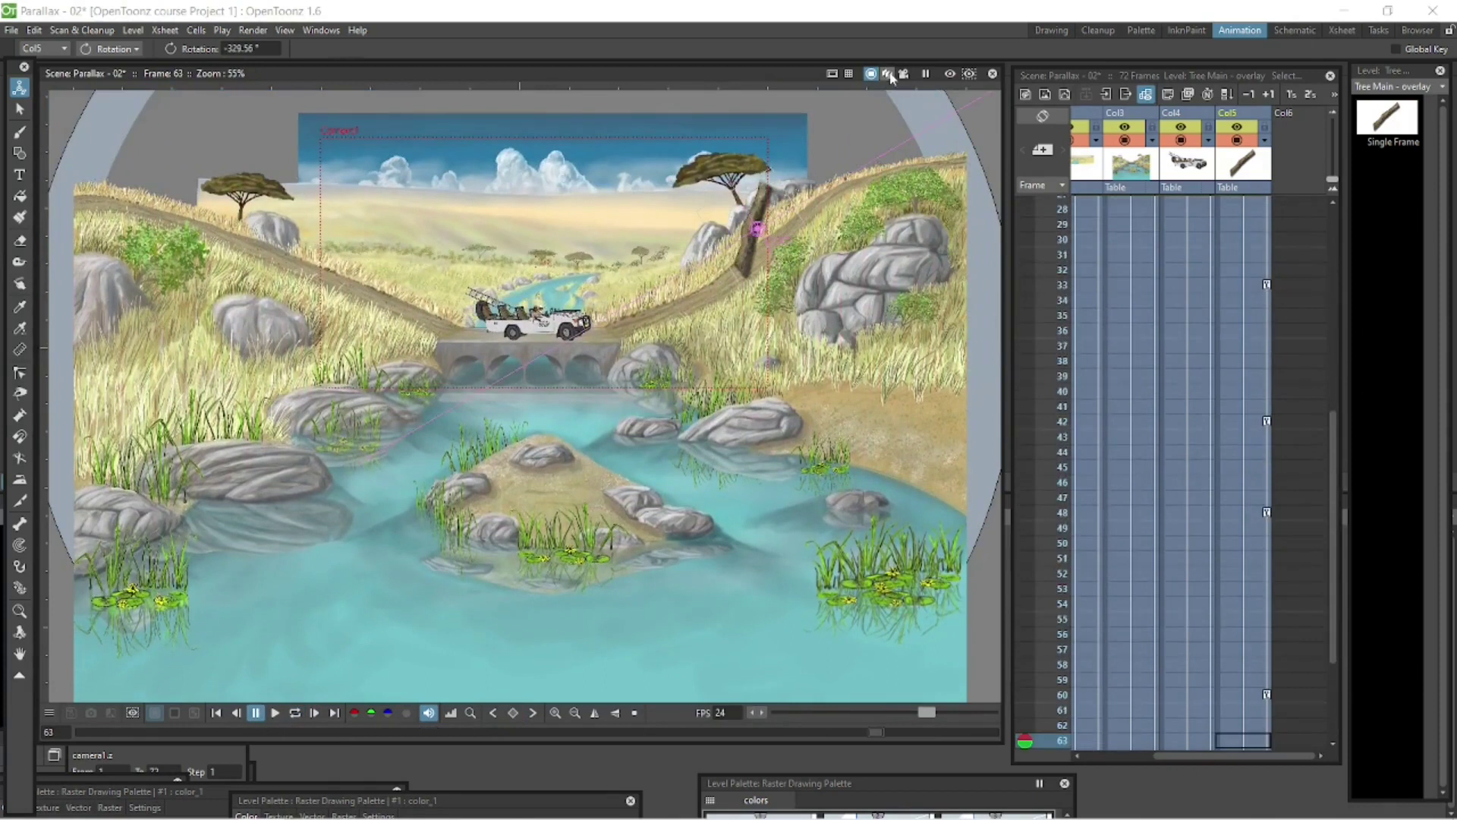
pyautogui.click(888, 74)
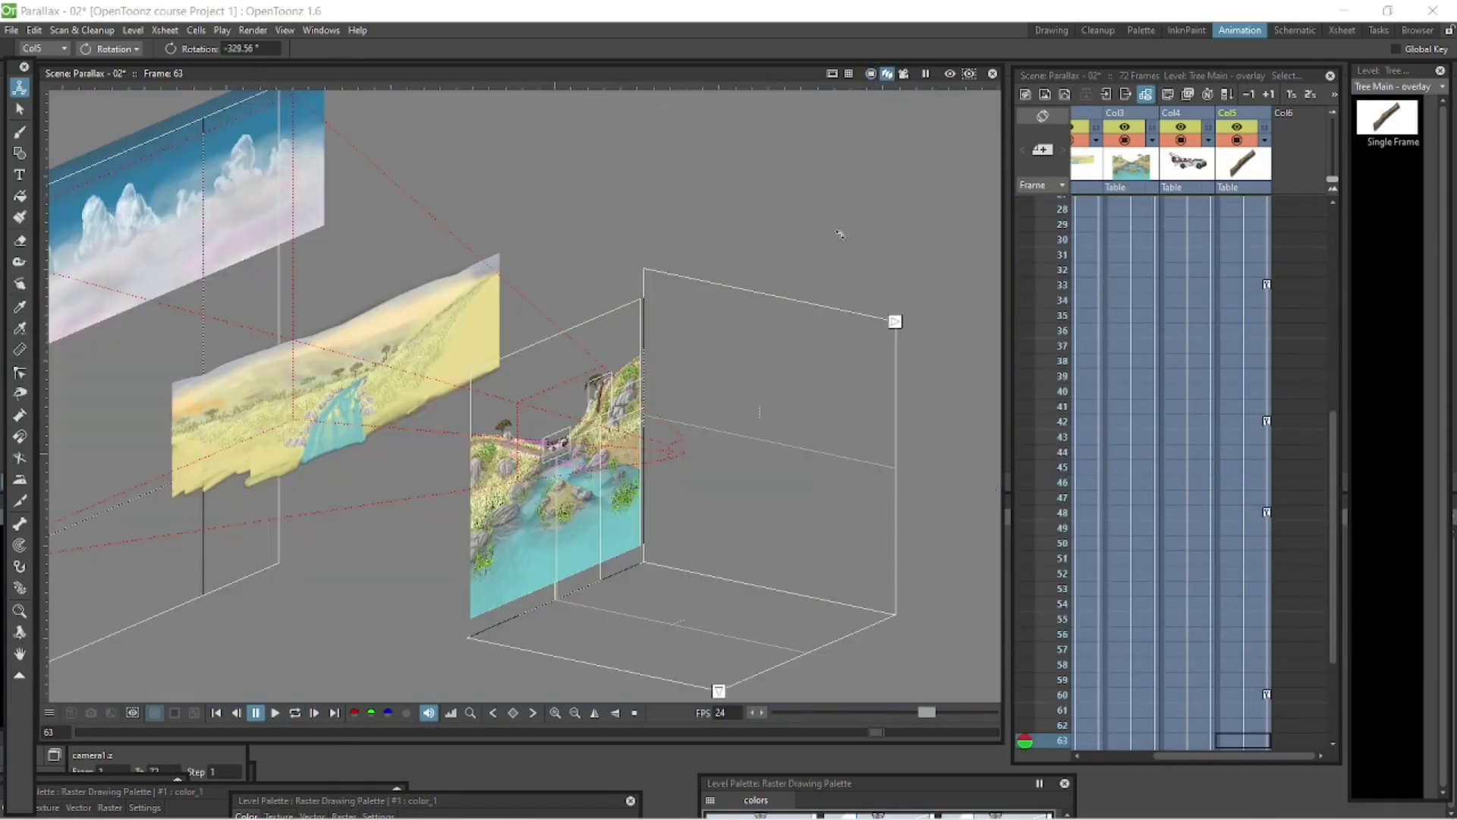
pyautogui.press('space')
pyautogui.scroll(2, 531, 524)
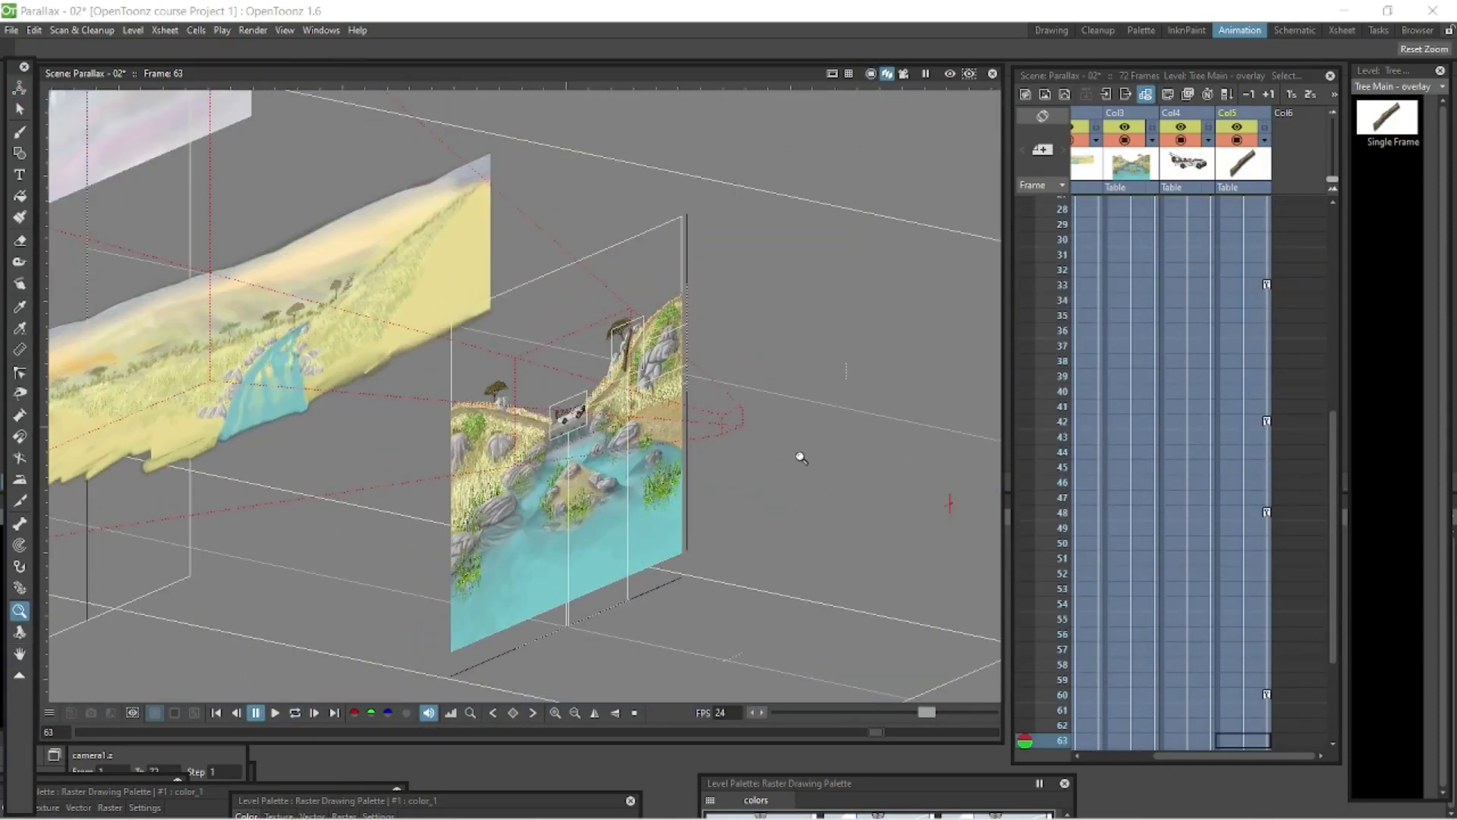
pyautogui.hotkey('ctrl', 'space')
pyautogui.moveTo(802, 458); pyautogui.dragTo(949, 527)
pyautogui.click(295, 712)
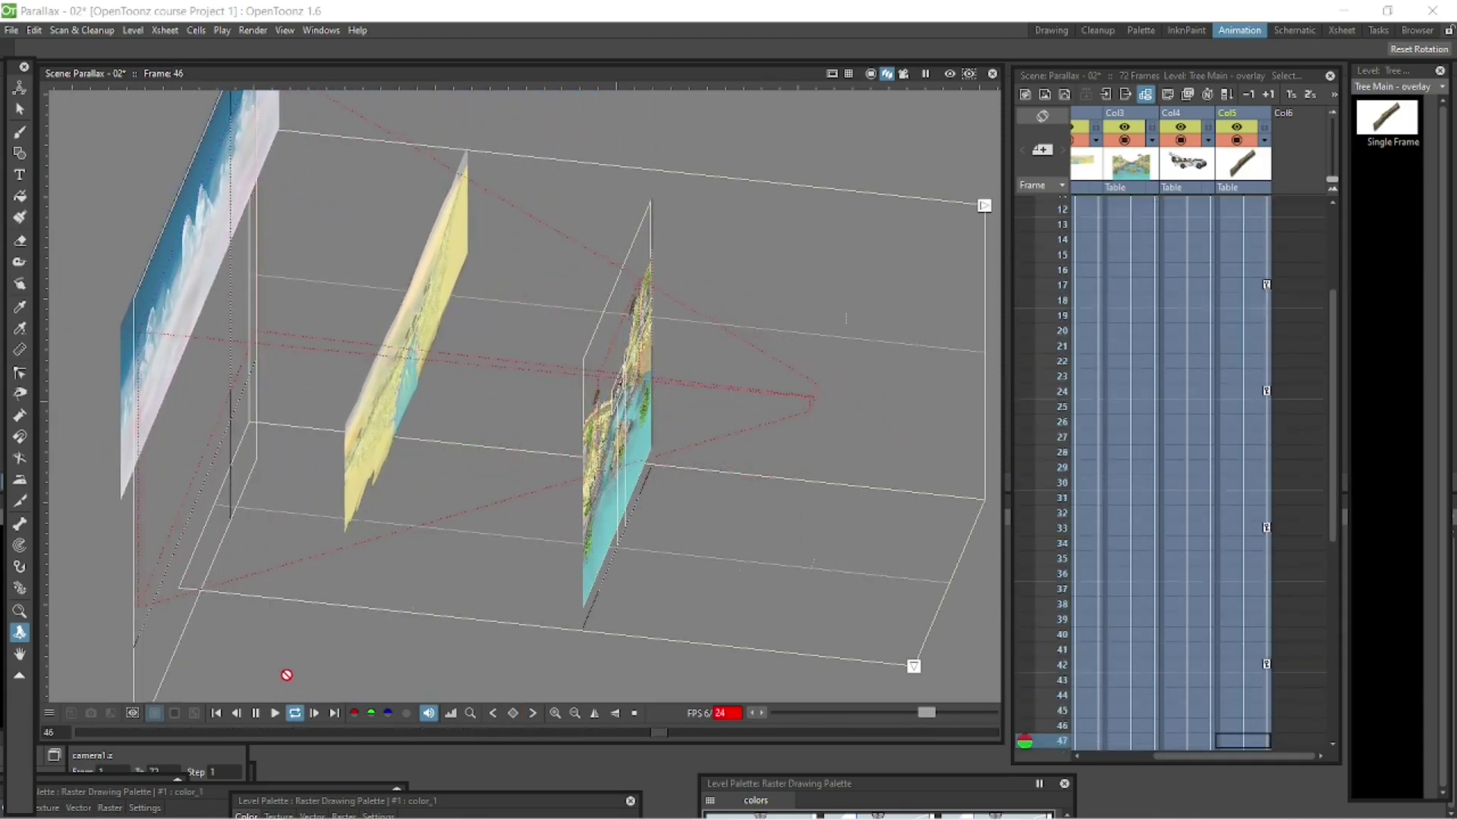
pyautogui.click(275, 714)
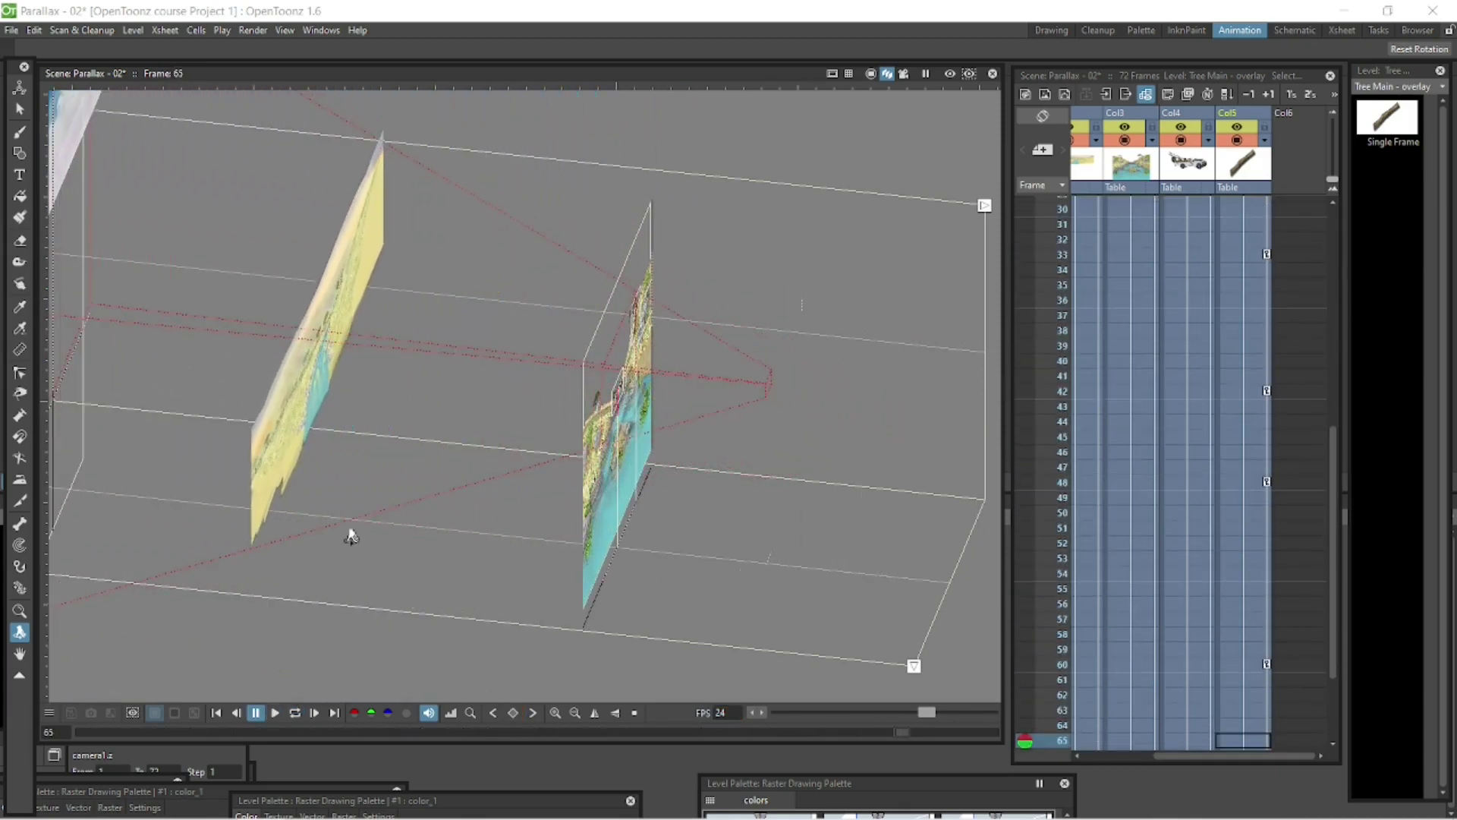
pyautogui.click(903, 74)
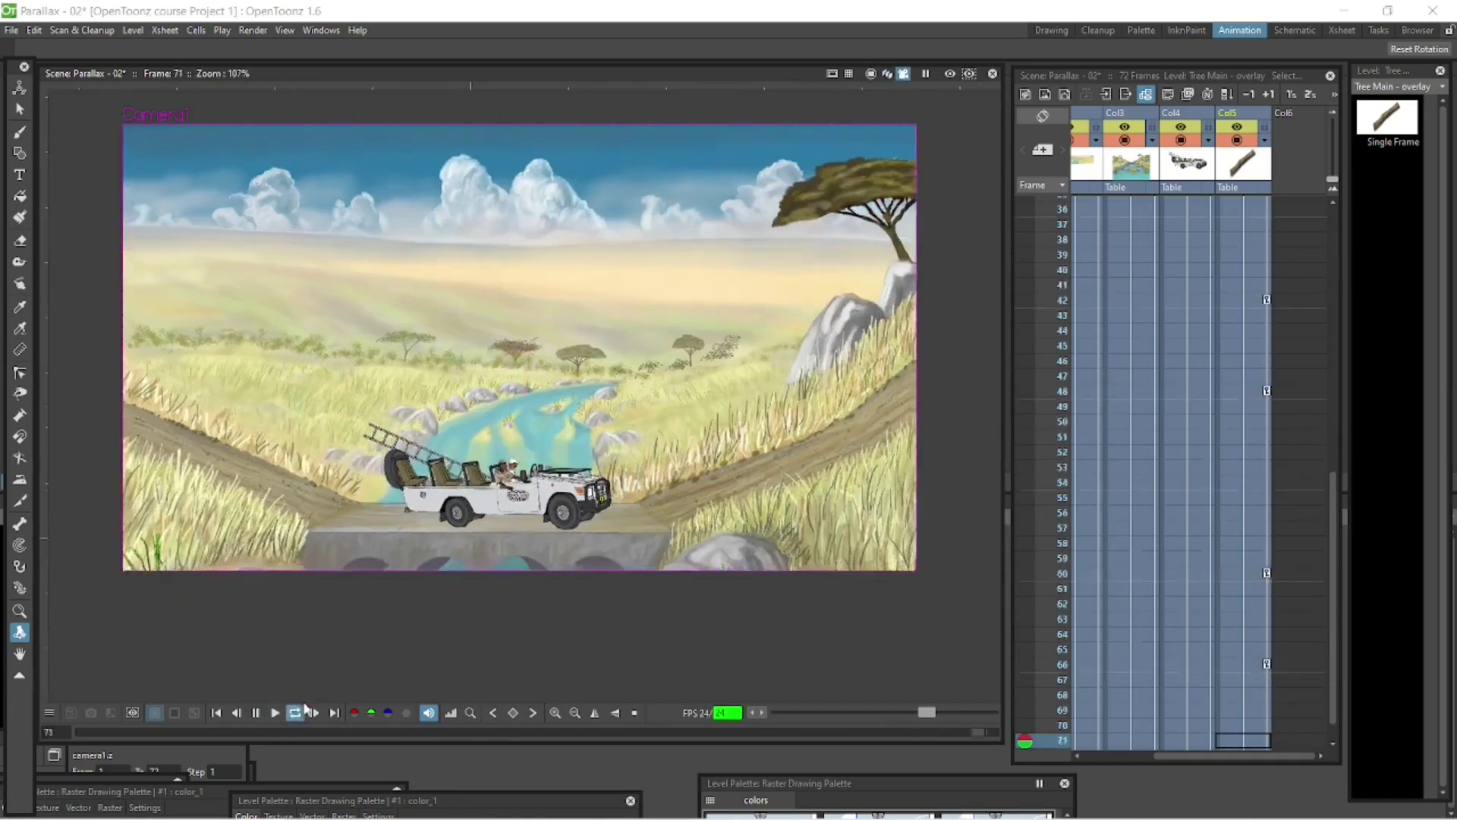
# - Replay the scene, then scrub the frame slider back to frame 1
pyautogui.click(295, 712)
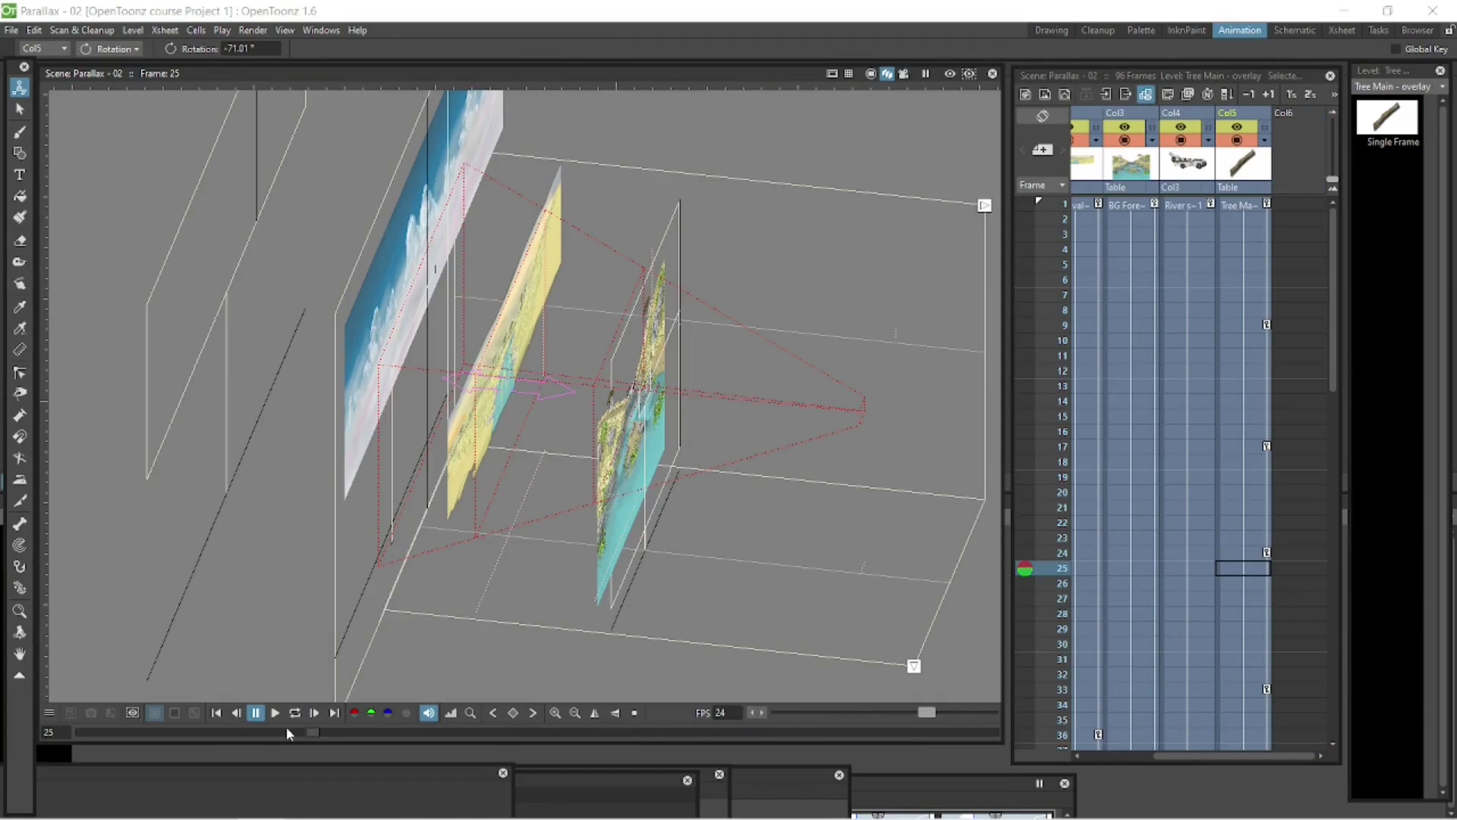
pyautogui.moveTo(286, 727); pyautogui.dragTo(125, 697)
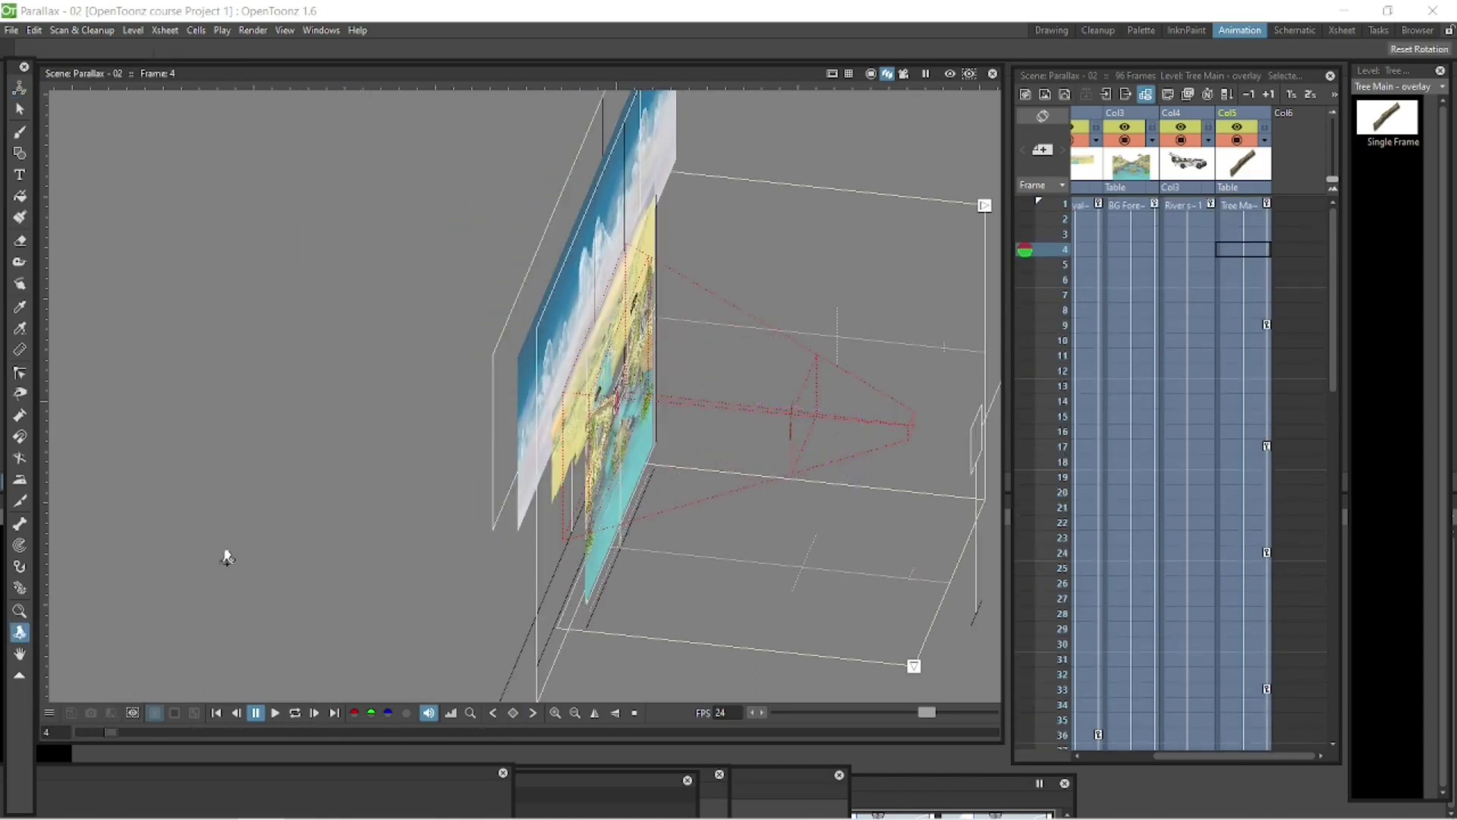
# - Orbit the 3D view to inspect the layer depths and scrub forward through the frames
pyautogui.moveTo(228, 558); pyautogui.dragTo(412, 534)
pyautogui.hotkey('shift', 'space')
pyautogui.moveTo(412, 533); pyautogui.dragTo(394, 509)
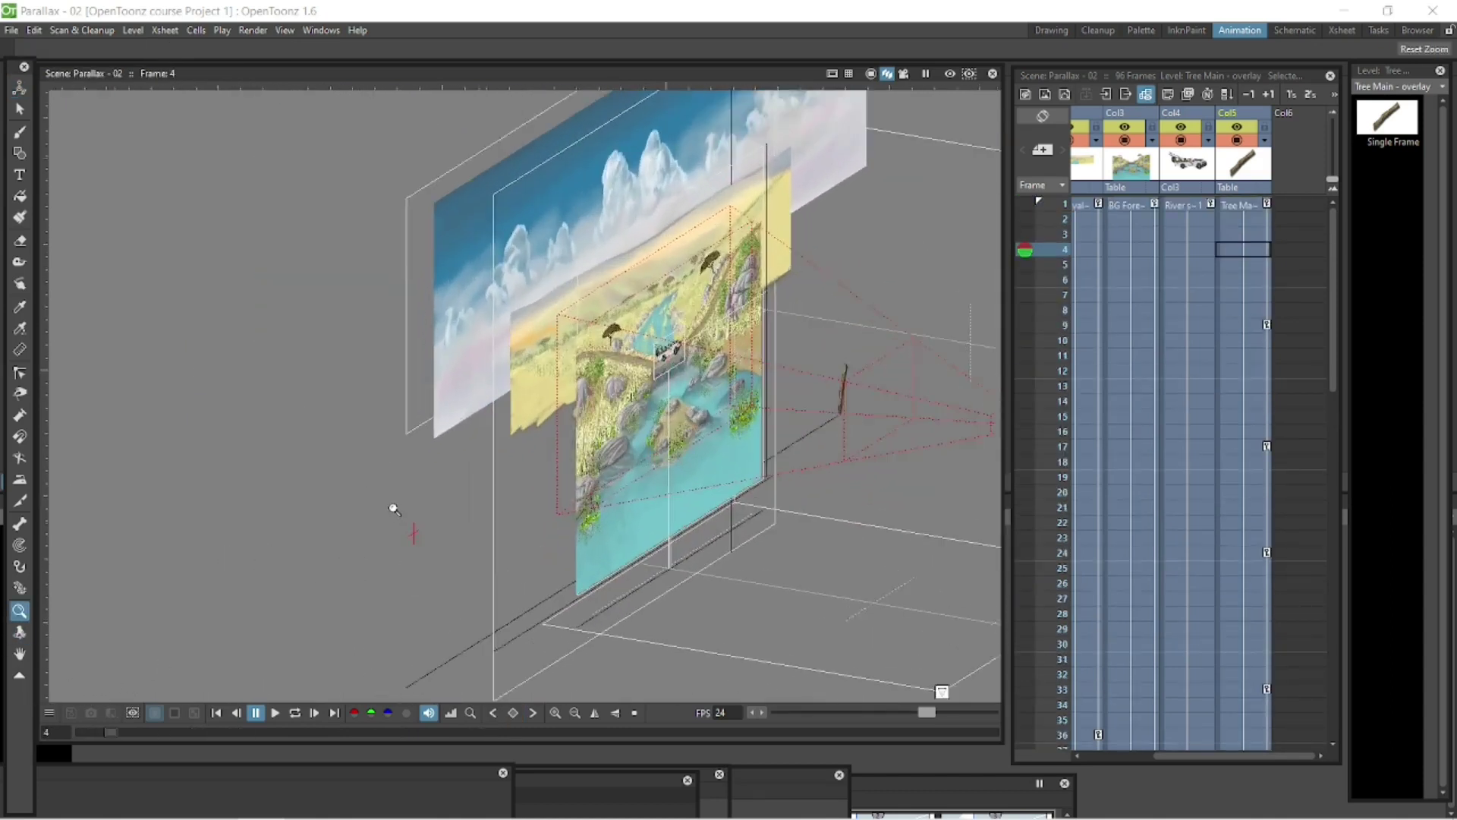
pyautogui.press('a')
pyautogui.moveTo(110, 732); pyautogui.dragTo(788, 678)
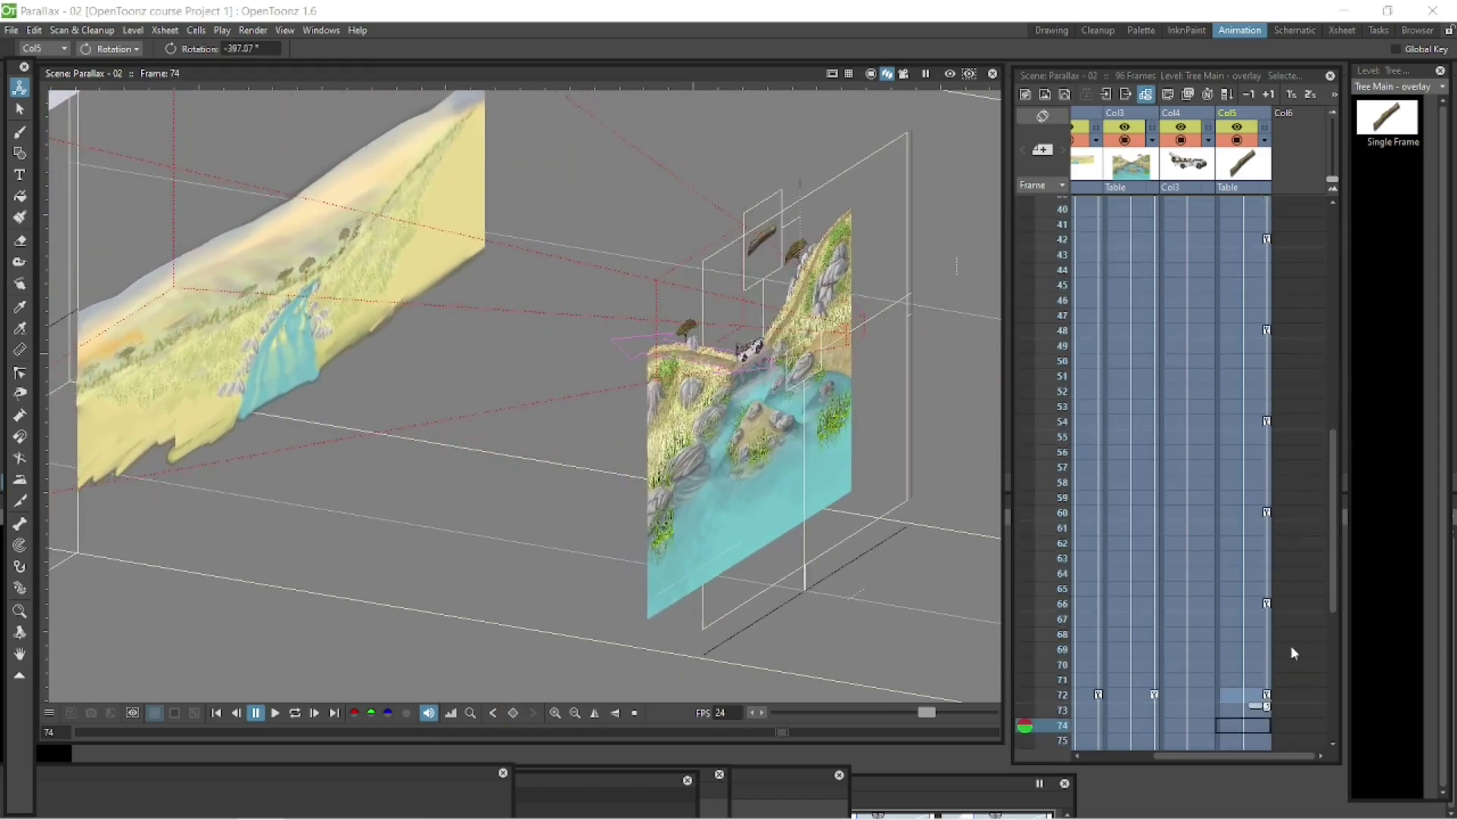
pyautogui.scroll(-4, 1290, 607)
# - Set Animate to Position and rework the log's keys at frames 72, 66, 60 and 54
pyautogui.click(1244, 518)
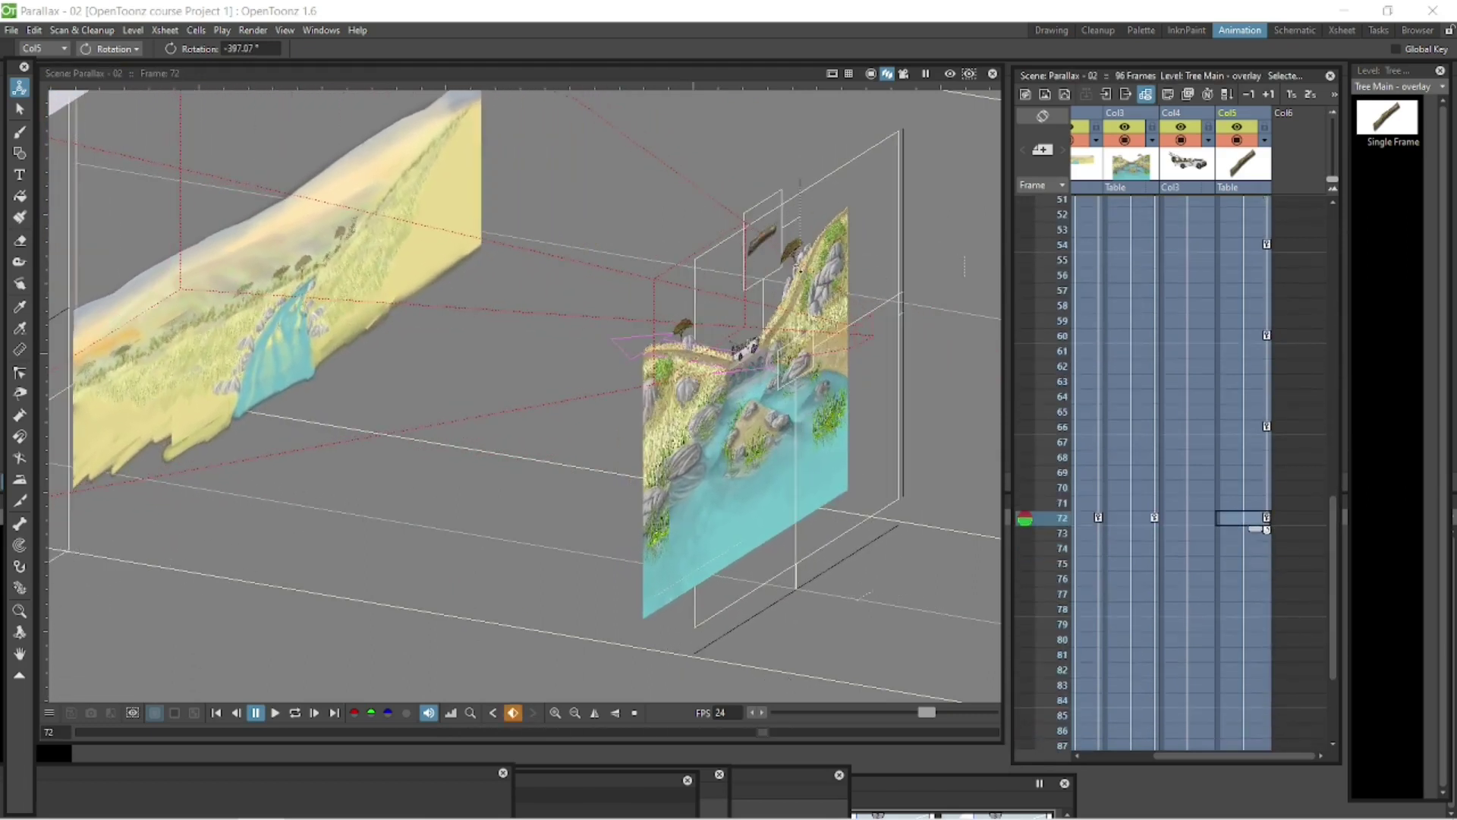
pyautogui.click(125, 51)
pyautogui.click(110, 63)
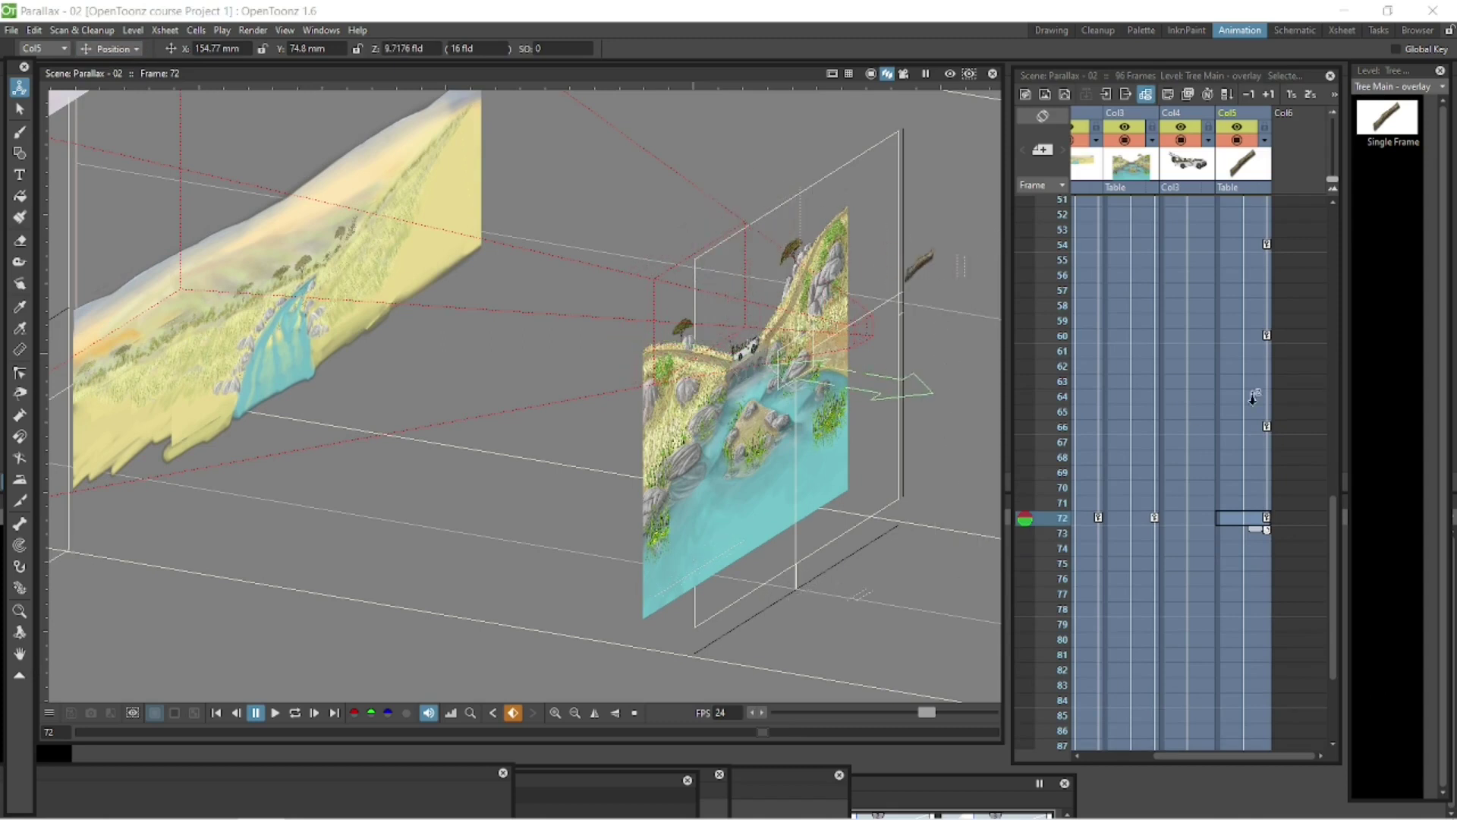
pyautogui.click(1245, 426)
pyautogui.click(1254, 336)
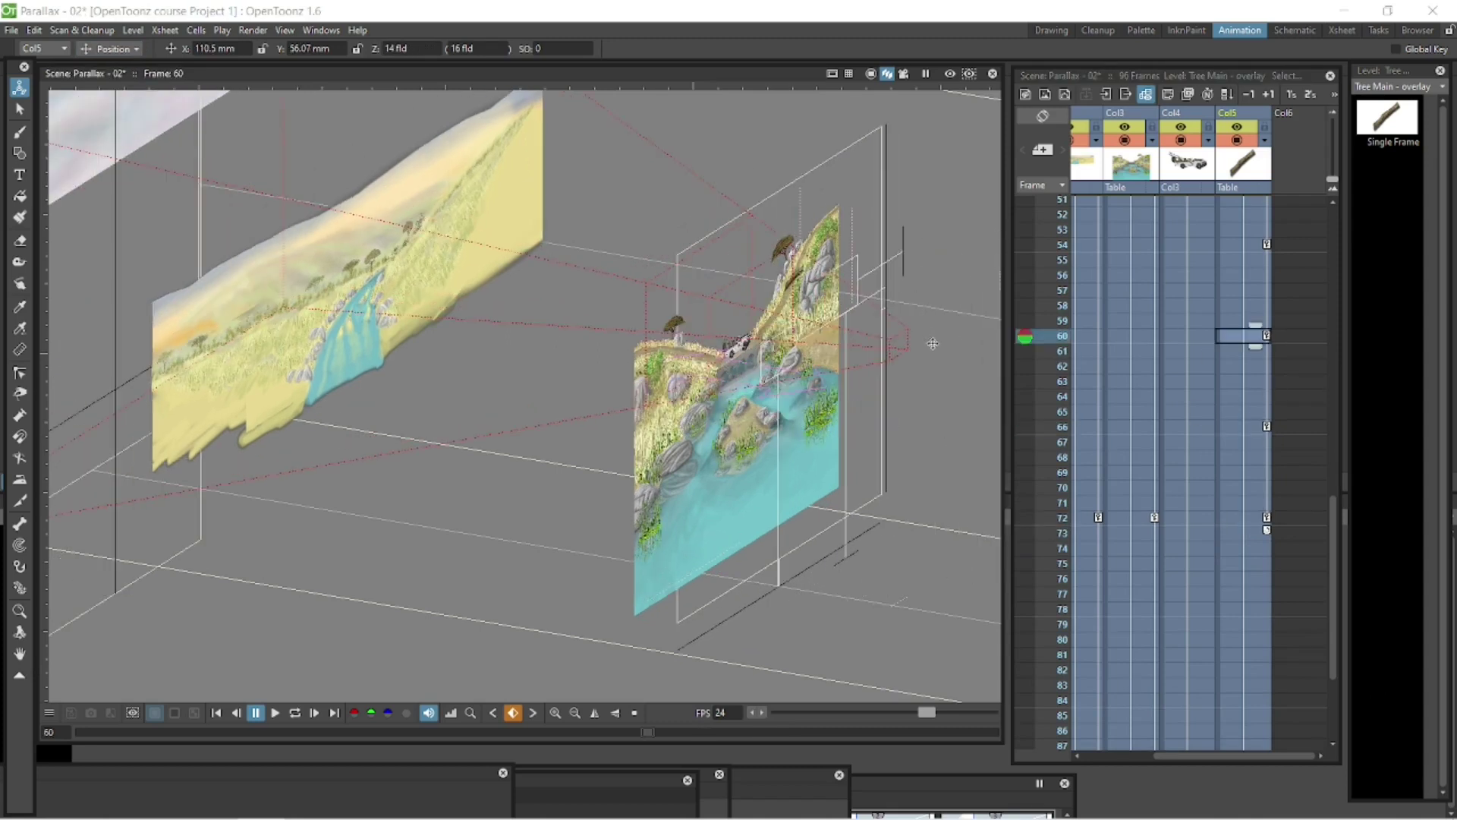
pyautogui.click(1252, 246)
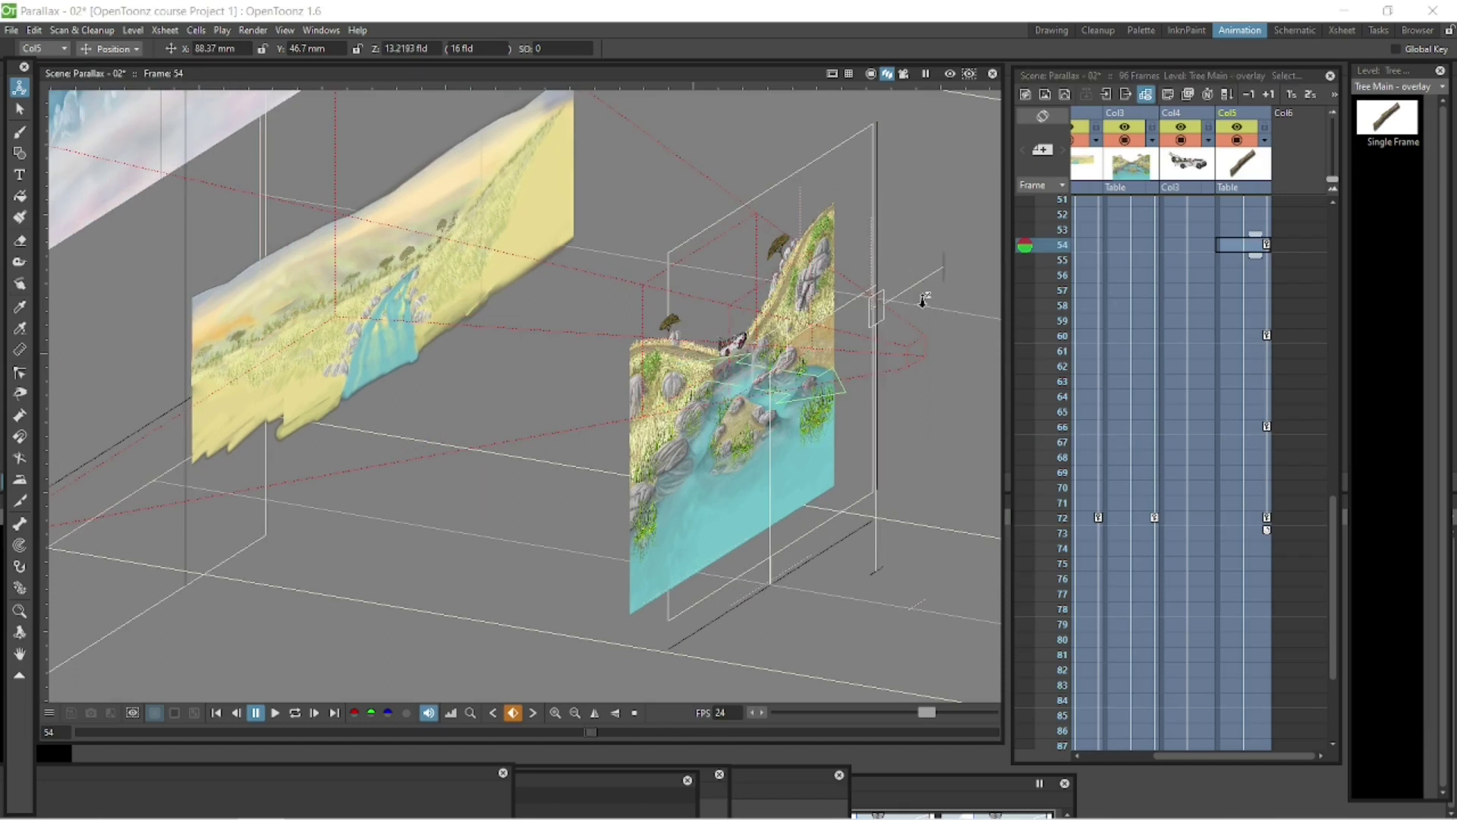
pyautogui.click(899, 74)
pyautogui.hotkey('shift', 'space')
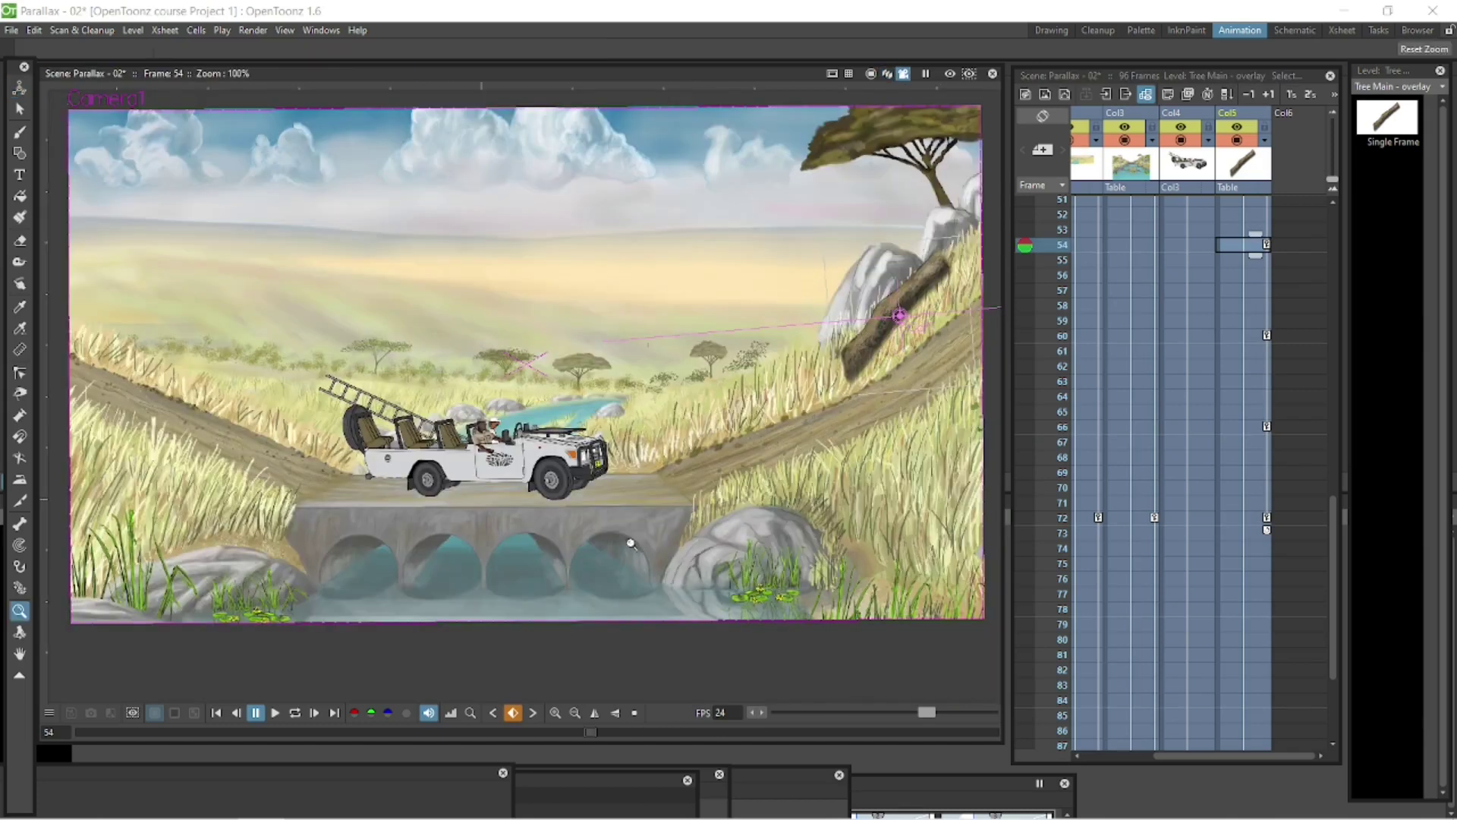
pyautogui.moveTo(642, 541); pyautogui.dragTo(663, 507)
pyautogui.hotkey('shift', 'space')
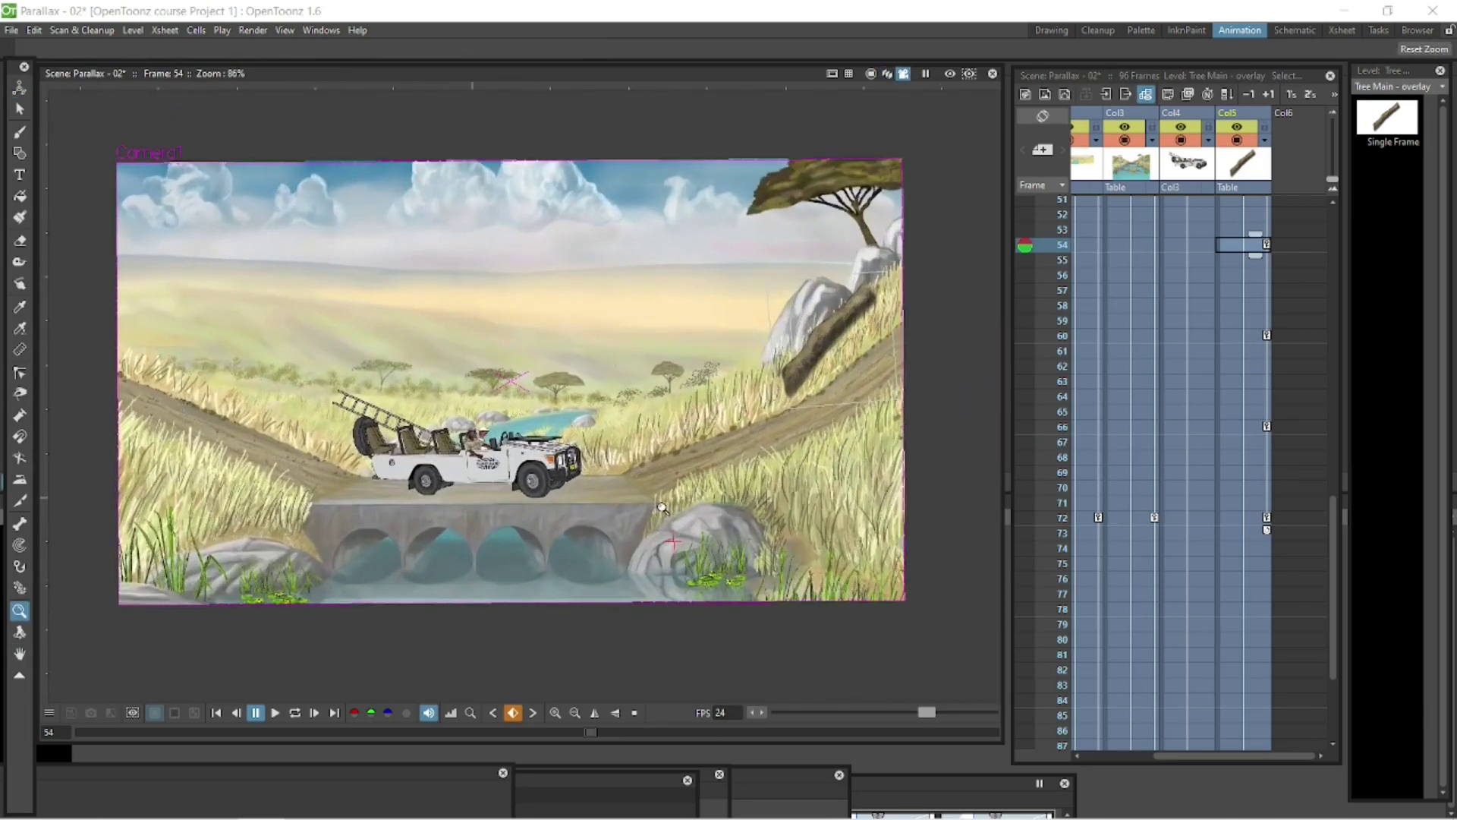
pyautogui.click(299, 715)
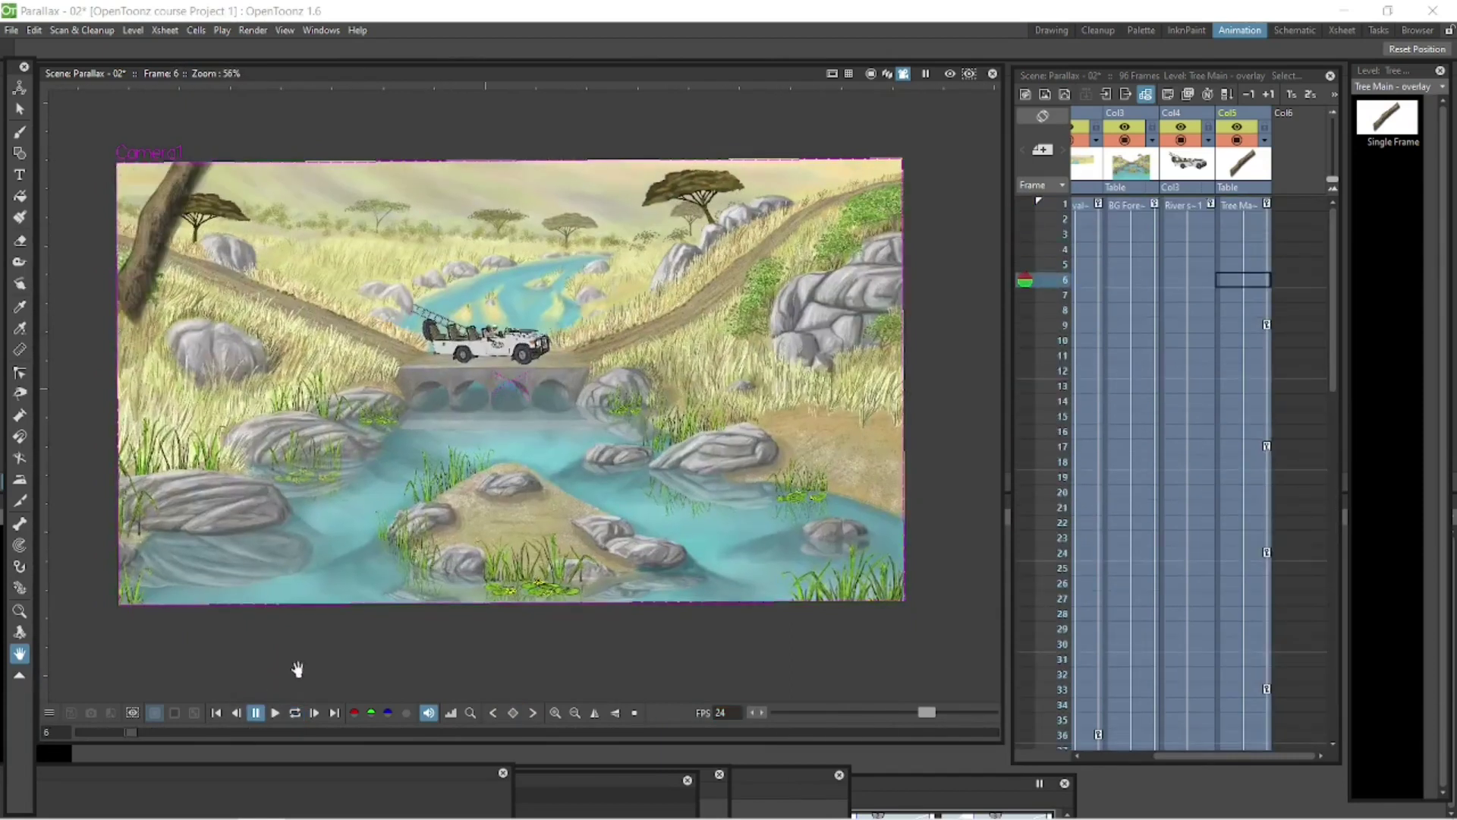
# - Render frames 1–96 at 1920×1080 to the mp4 'Parallax - vid 01' from Output Settings
pyautogui.click(252, 31)
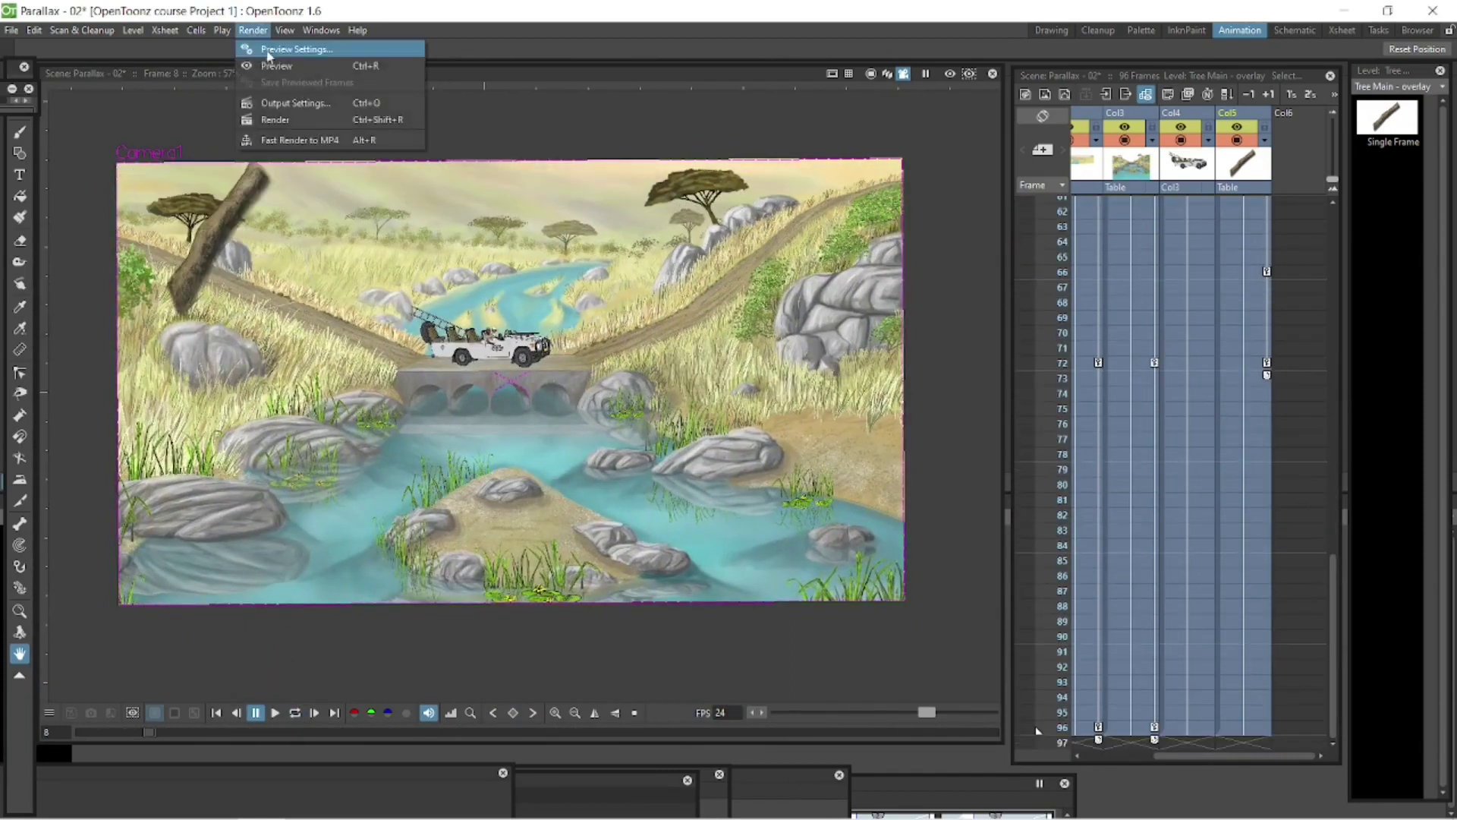
pyautogui.click(293, 110)
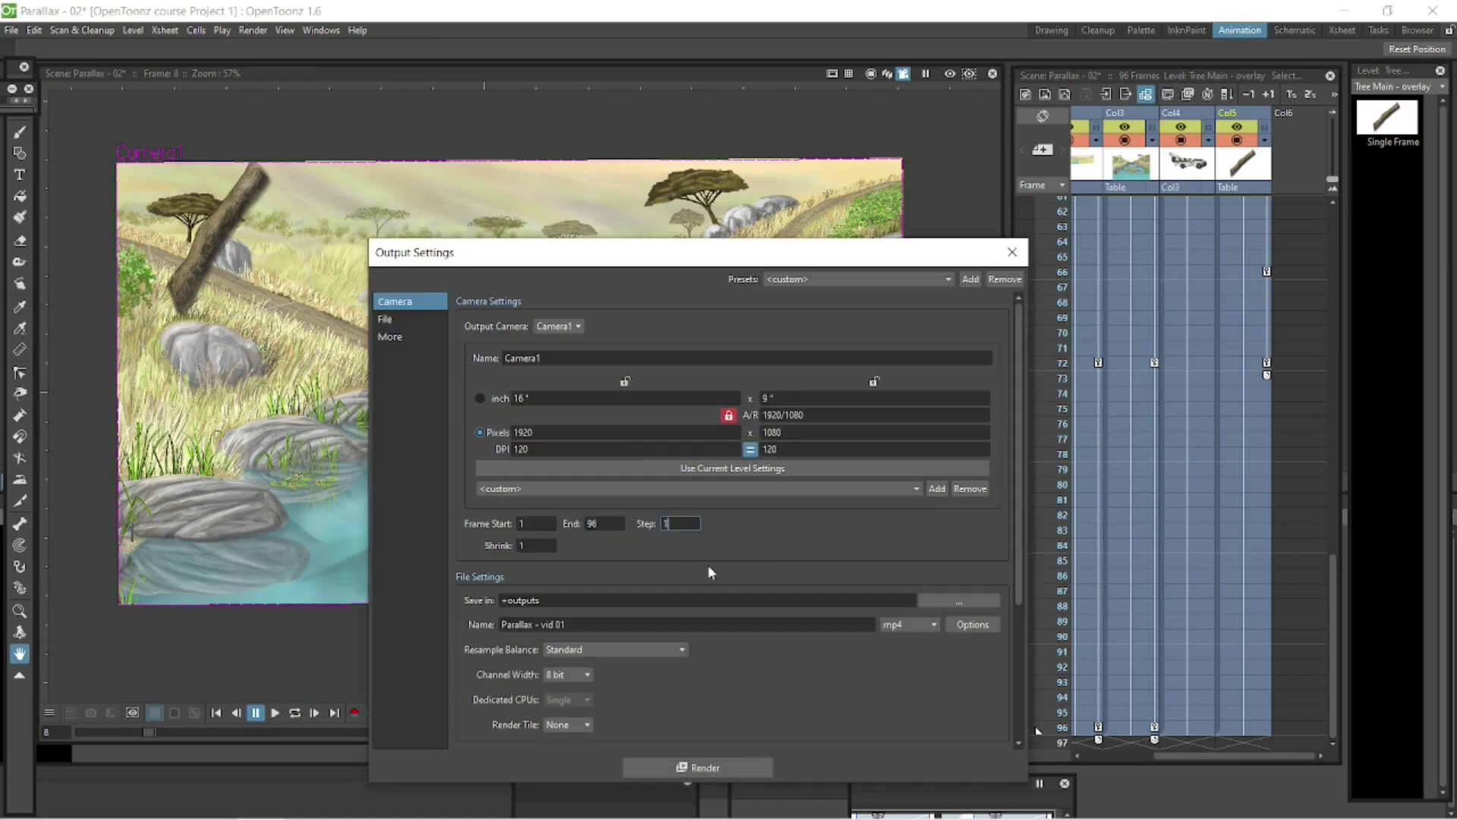
pyautogui.click(716, 768)
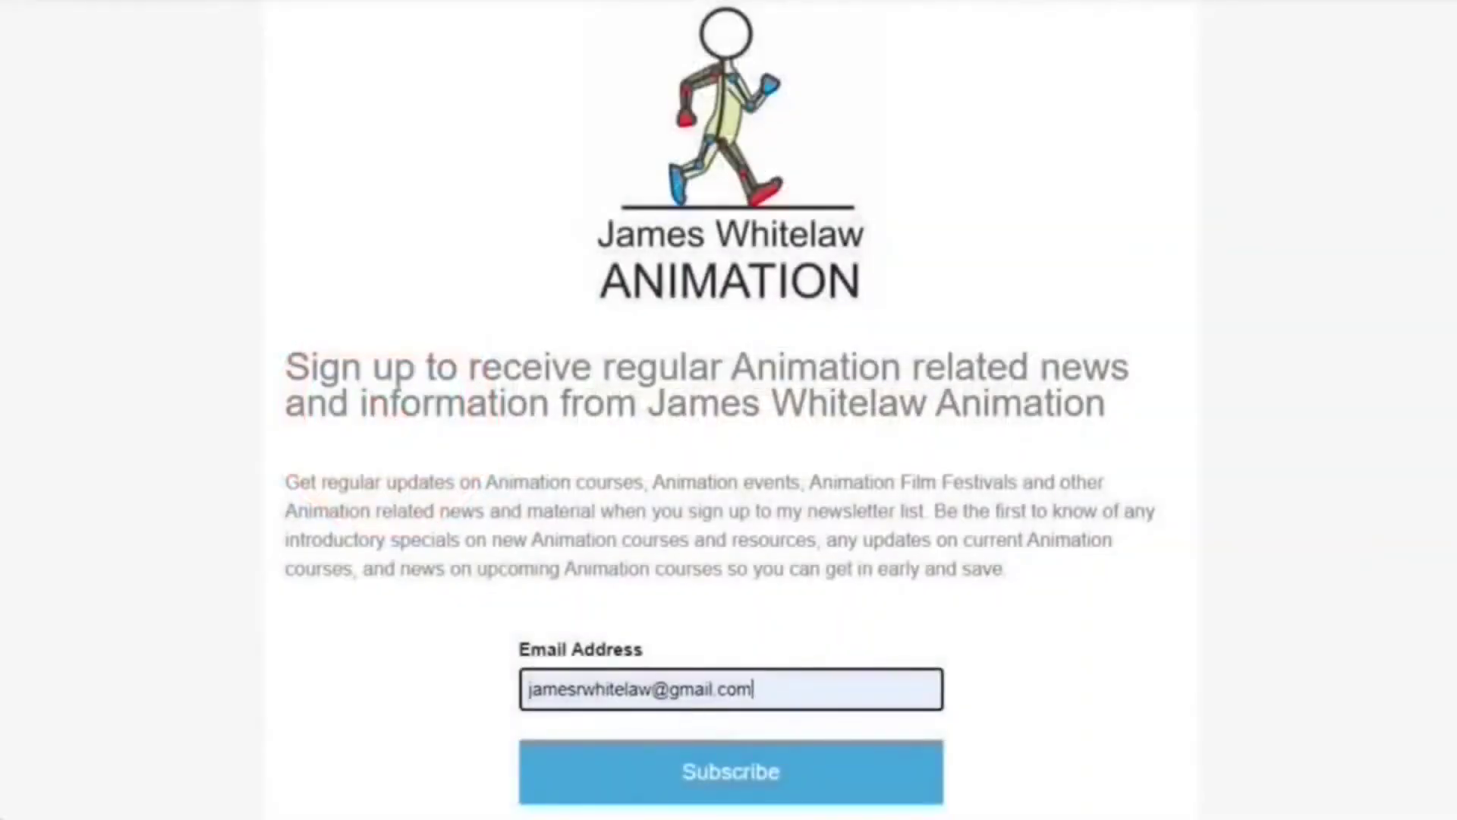
# - Subscribe the entered e-mail address to the animation newsletter
pyautogui.click(693, 717)
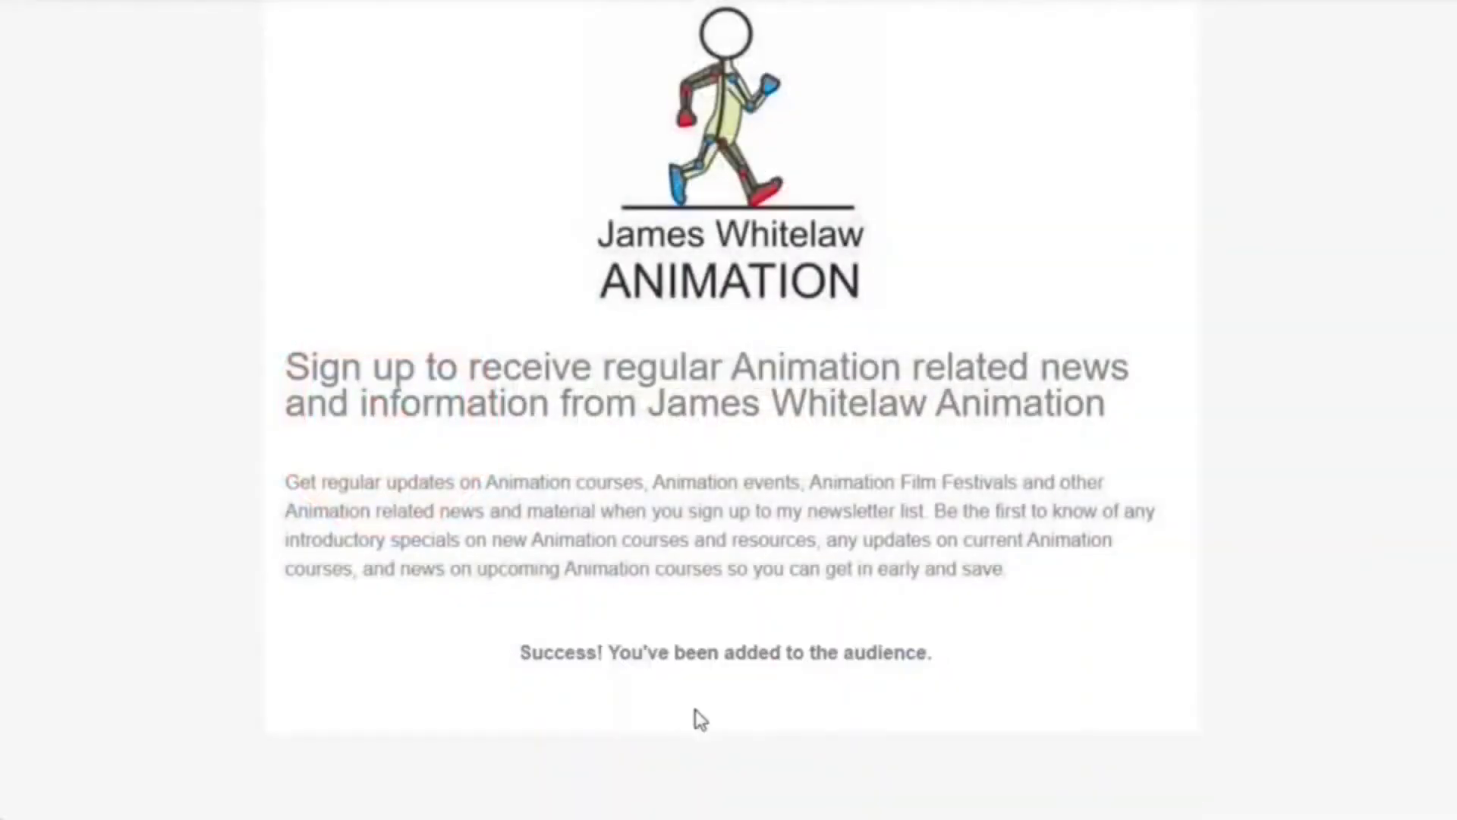